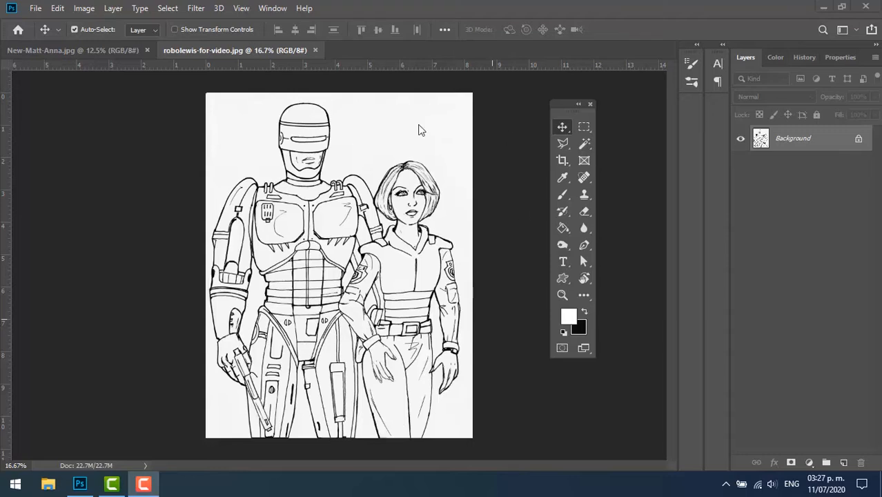
View the finished coloured portrait for reference, and examine the RoboCop line drawing at 25% zoom.
left_click(81, 51)
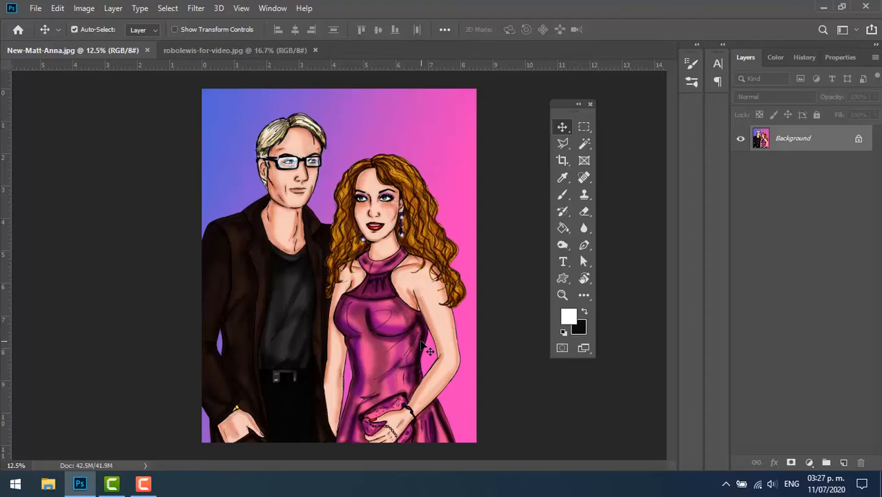
left_click(222, 49)
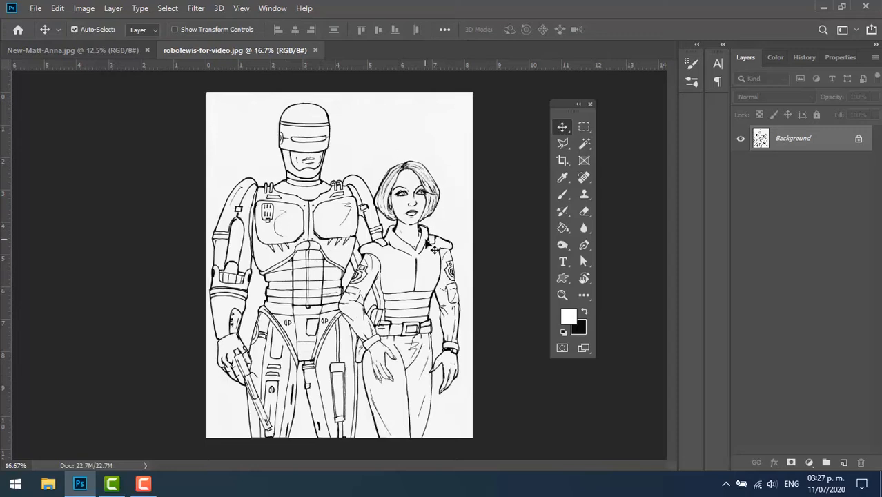
left_click(562, 294)
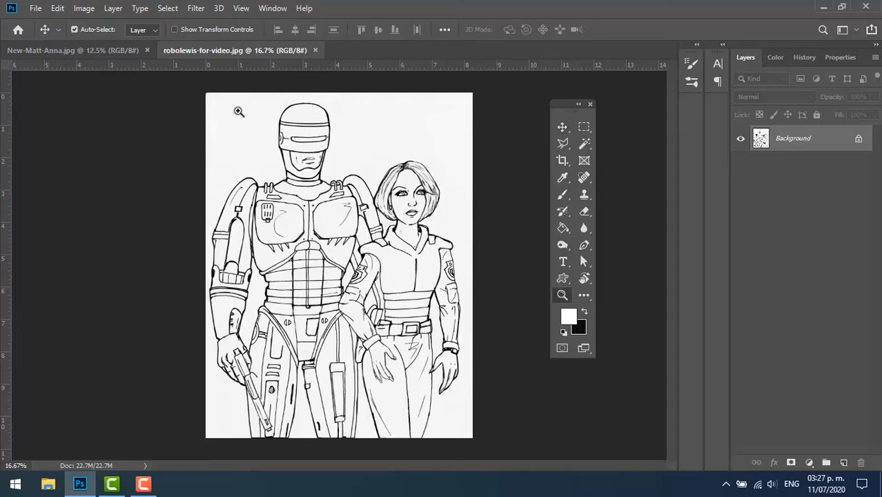
left_click(327, 118)
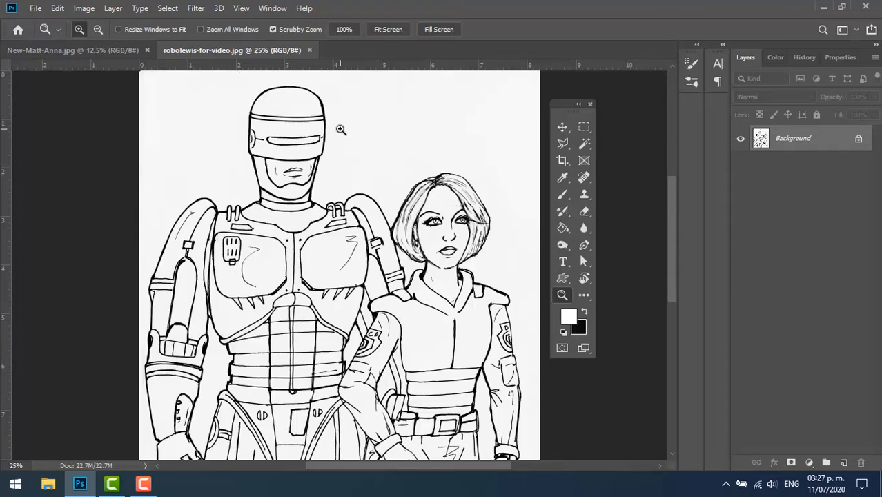
left_click(584, 127)
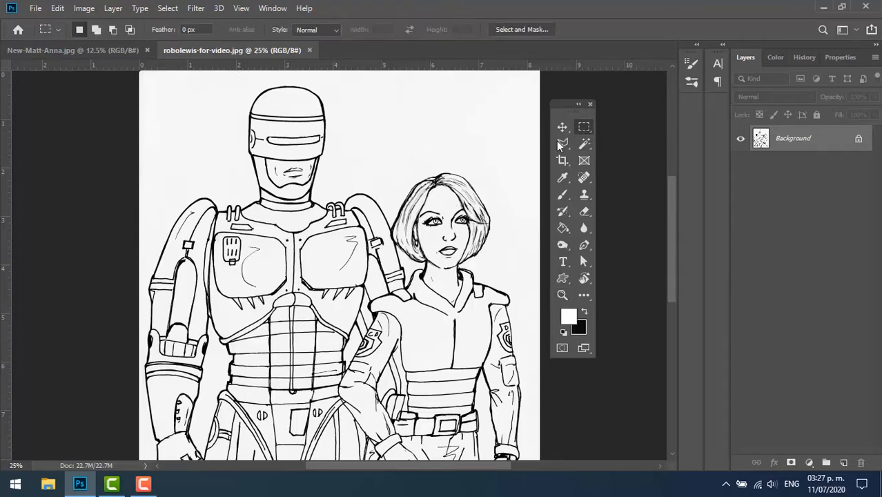
scroll(306, 218, "down", 3)
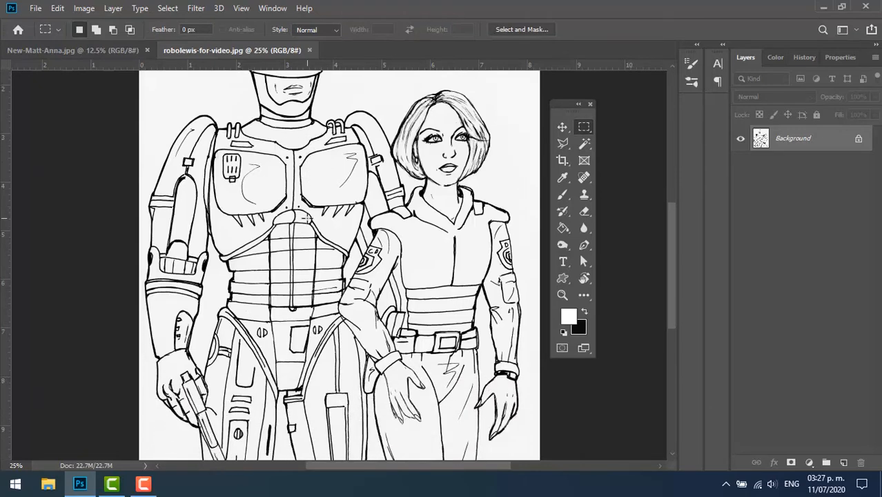
scroll(307, 217, "down", 3)
scroll(307, 217, "up", 5)
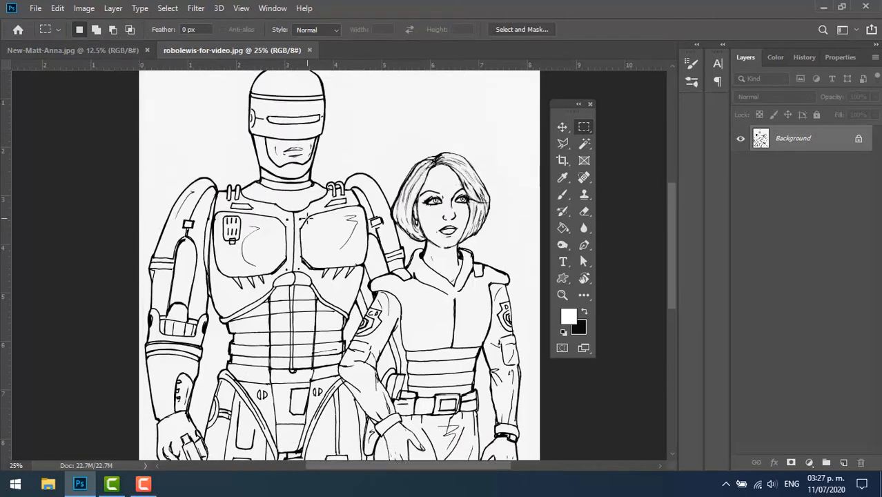
scroll(308, 218, "up", 1)
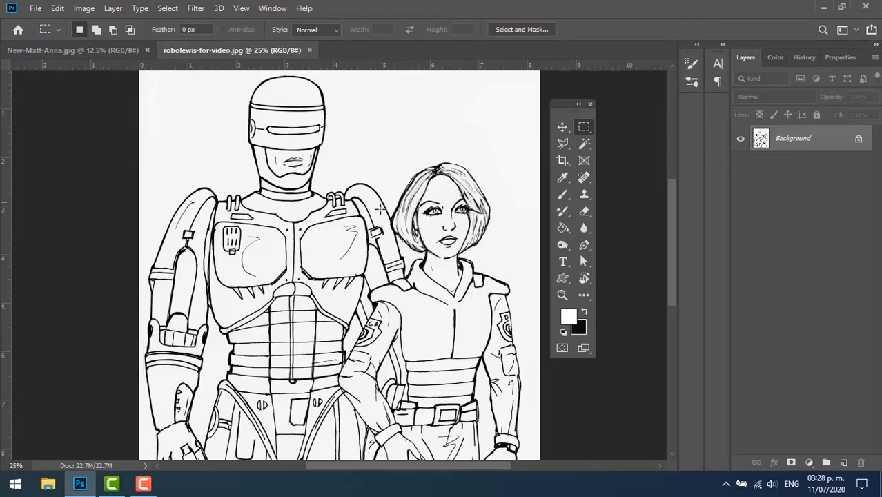
Start a Curves adjustment on the line drawing, adding a shadow point at input 81, output 36 and an upper point at input 157, output 151.
left_click(82, 8)
left_click(609, 6)
left_click(81, 8)
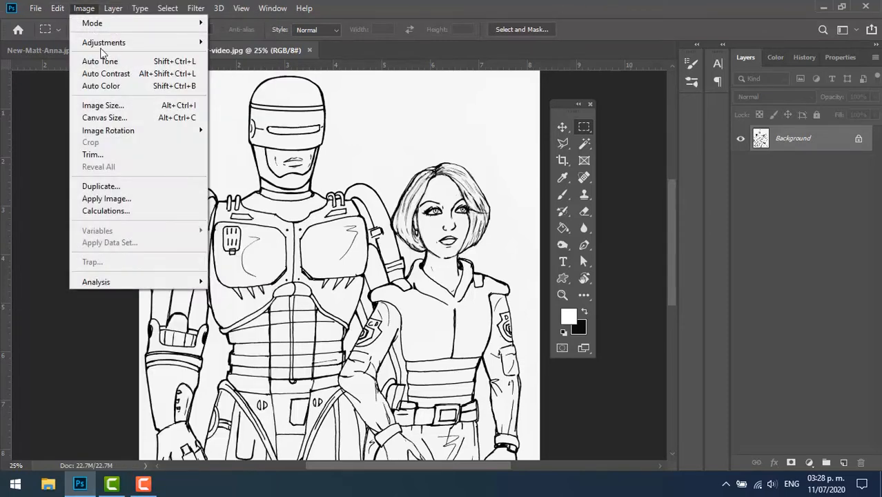
mouse_move(103, 43)
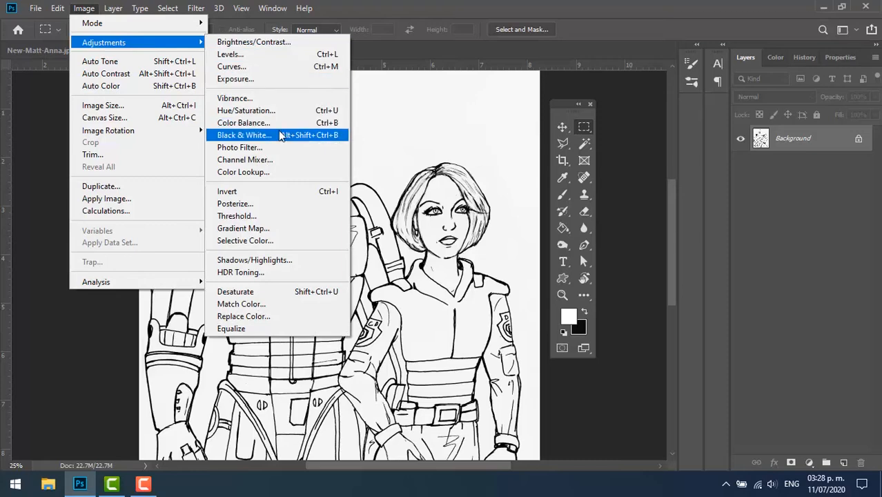
mouse_move(38, 11)
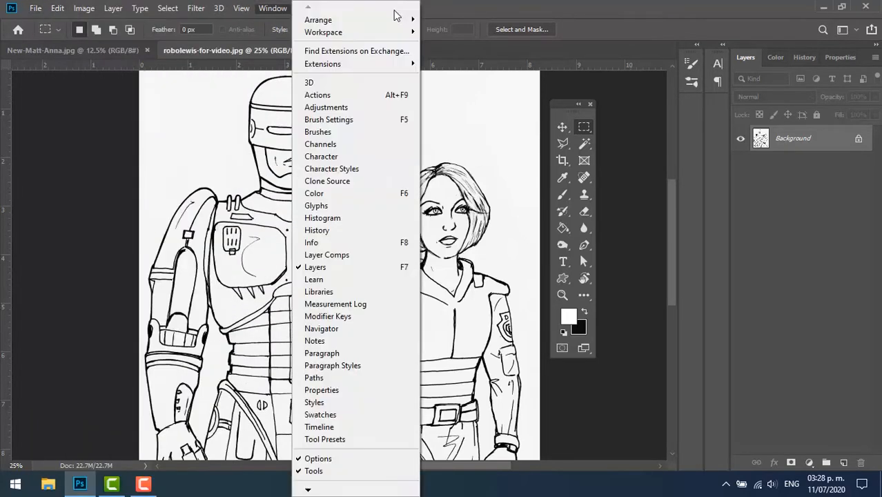
mouse_move(80, 11)
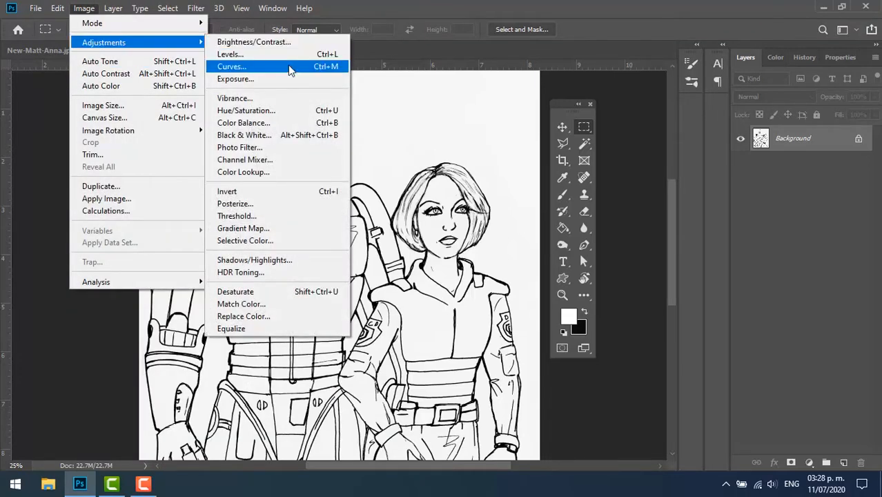
left_click(288, 65)
left_click_drag(508, 21, 617, 21)
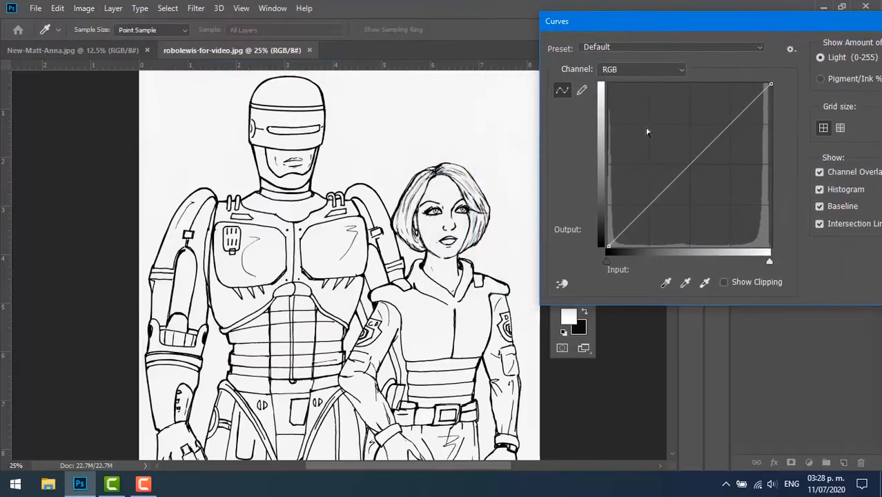
left_click_drag(646, 205, 661, 224)
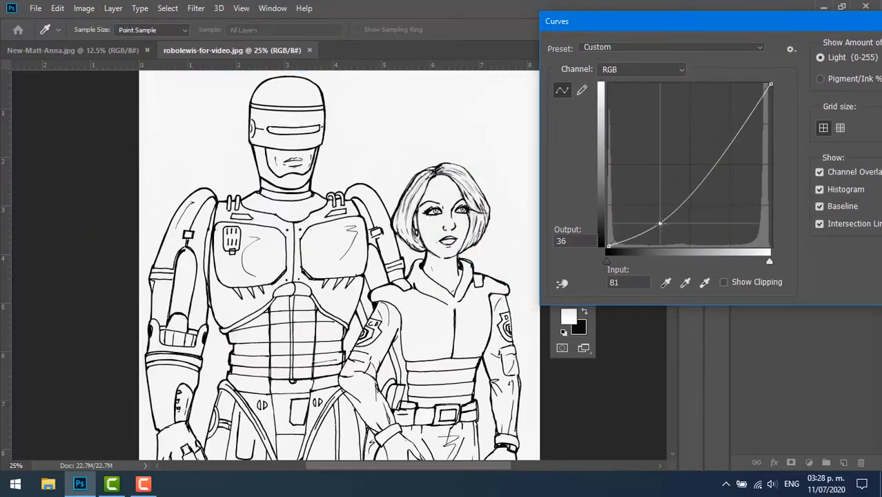
left_click_drag(713, 167, 709, 150)
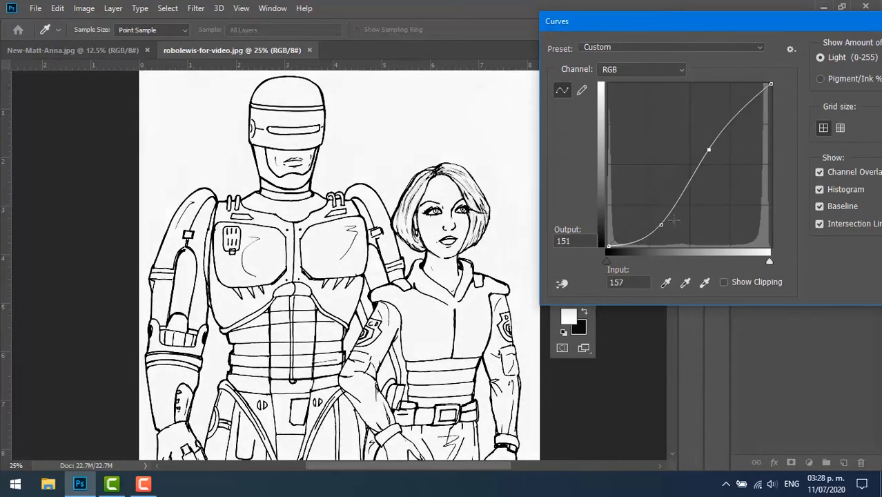
Reshape the curve into a steep S, raising the upper point and setting the lower one to input 101, output 68, and apply it.
left_click_drag(661, 224, 650, 174)
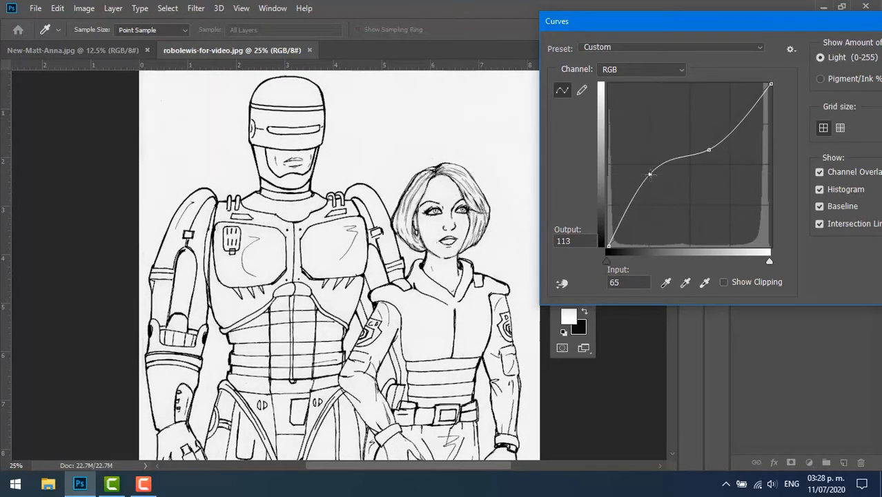
left_click_drag(709, 150, 702, 118)
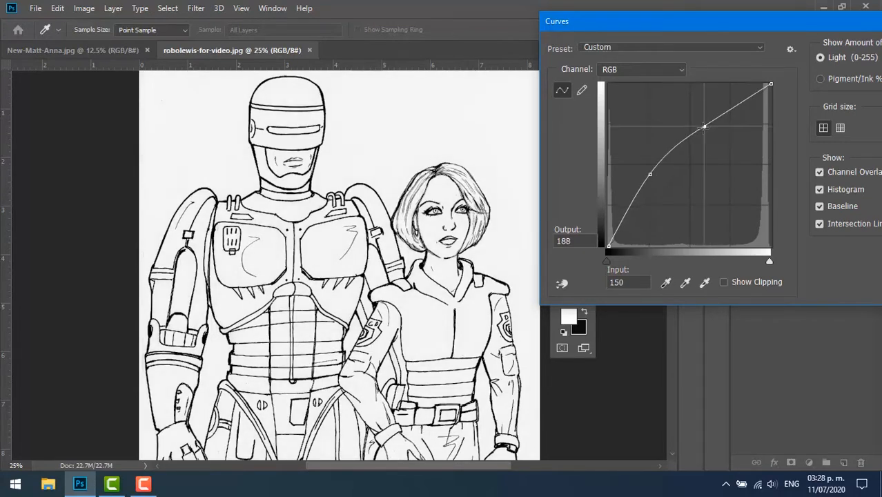
left_click_drag(649, 174, 672, 203)
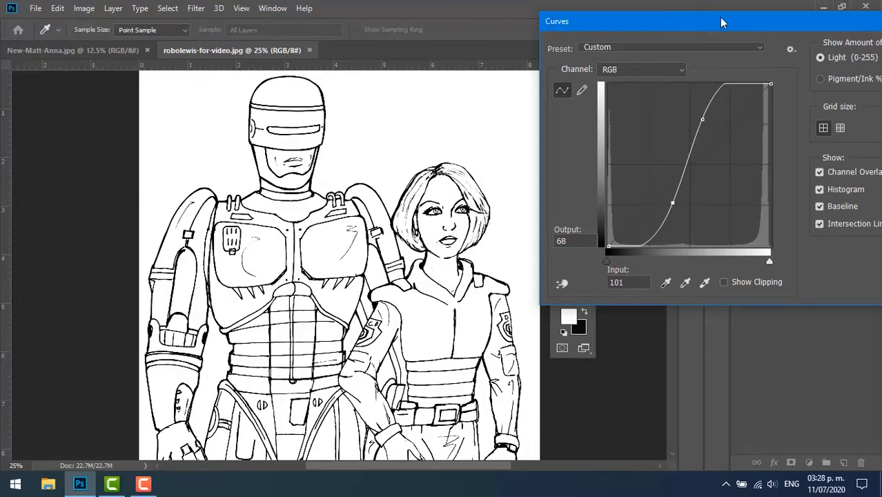
left_click_drag(722, 22, 520, 32)
left_click(736, 61)
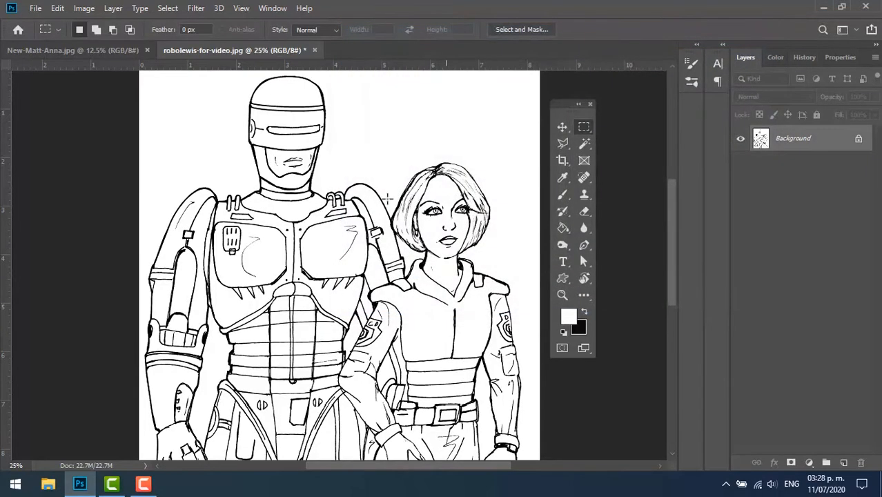
Examine the contrast-adjusted line drawing as a whole and up close for clean whites and dark lines.
left_click(563, 296)
right_click(322, 220)
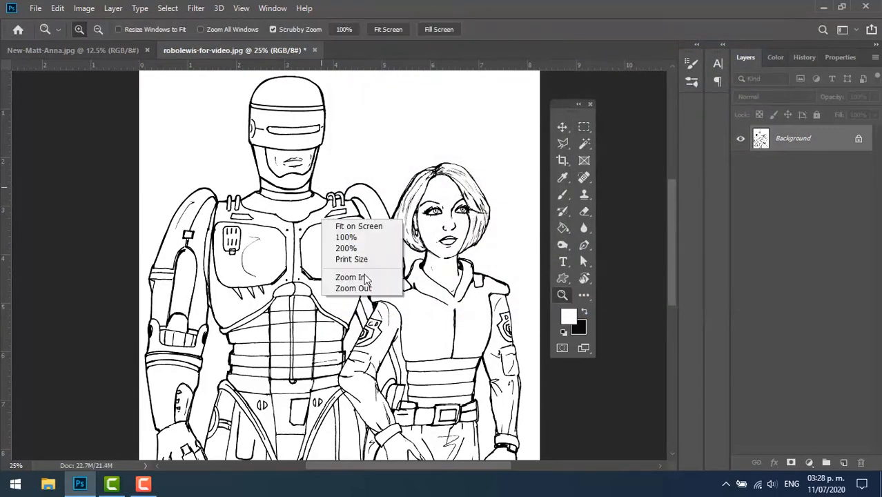
left_click(359, 291)
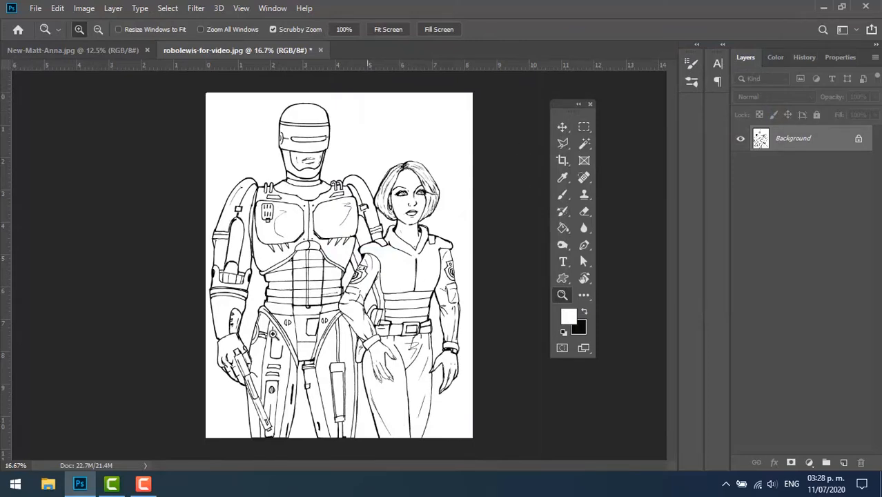
left_click(344, 161)
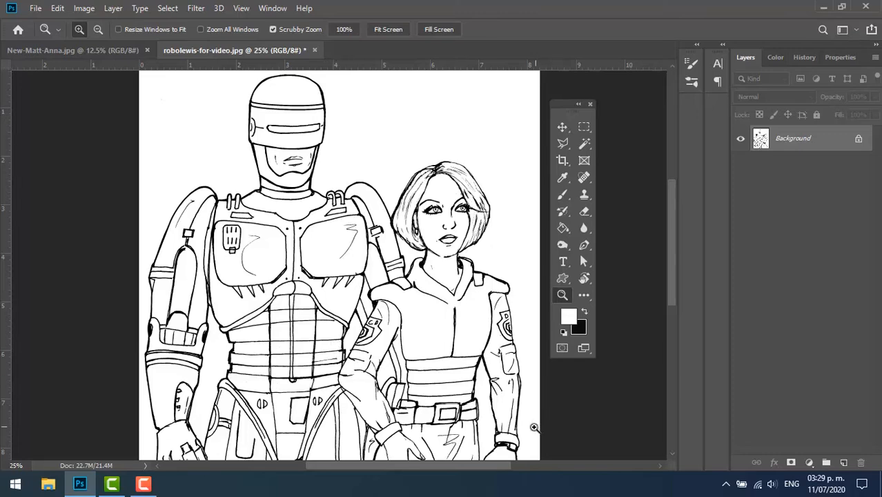
right_click(398, 196)
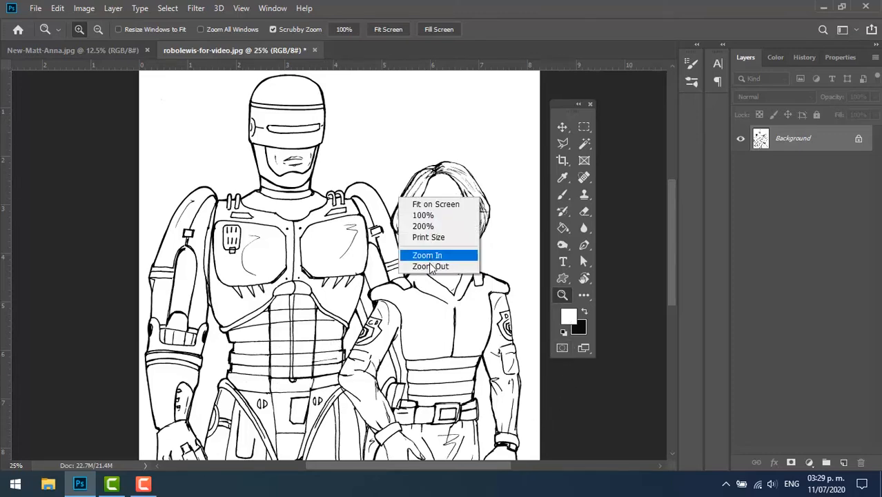
left_click(421, 267)
left_click_drag(376, 205, 644, 204)
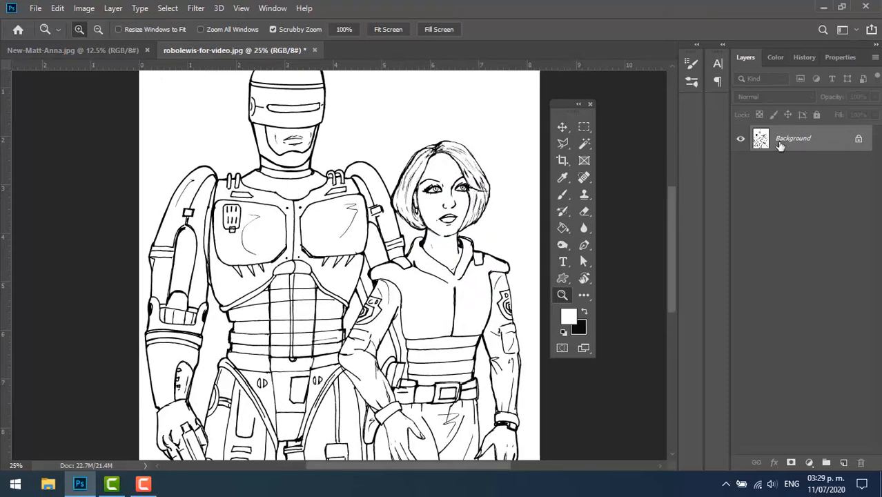
Unlock the Background layer and add an empty layer above it, with the floating tool palette moved to the other side of the drawing.
left_click(860, 141)
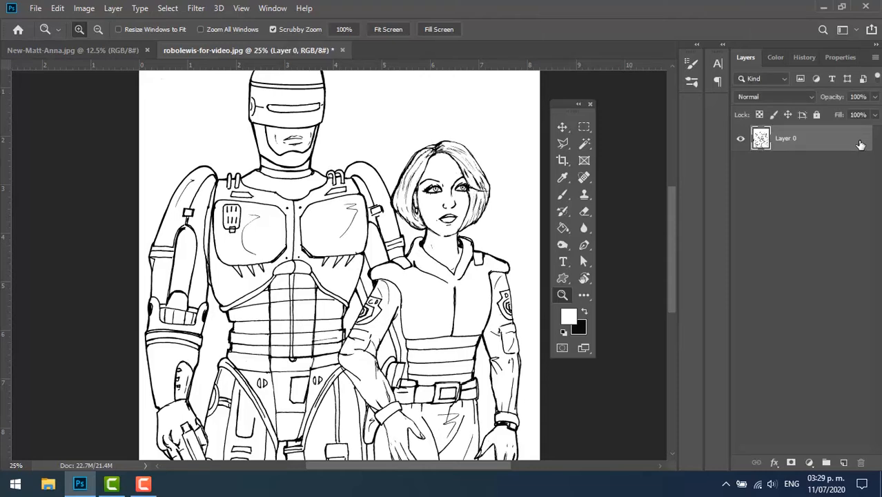
left_click(844, 463)
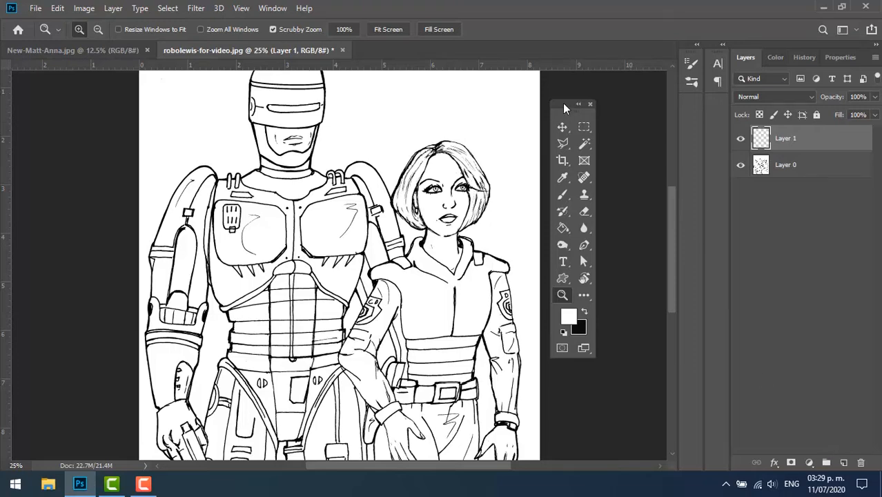
left_click_drag(563, 103, 83, 101)
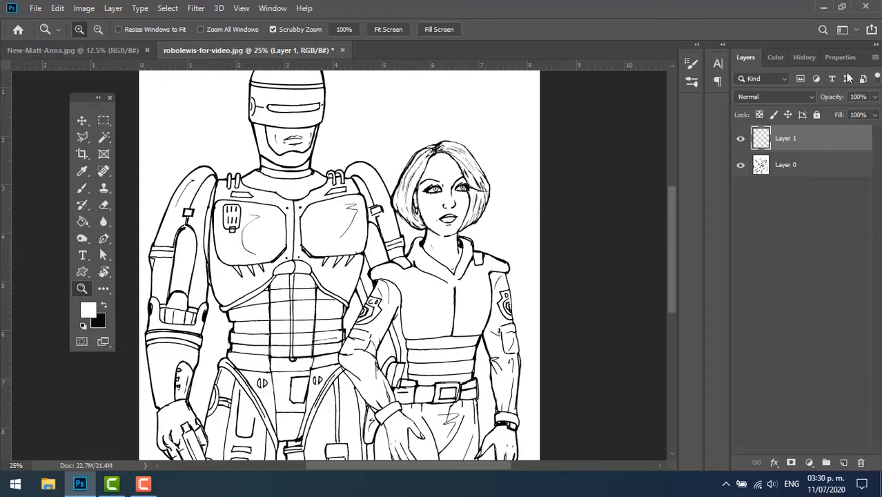
Step back through the document's history to the Open state and restore the New Layer state.
left_click(804, 57)
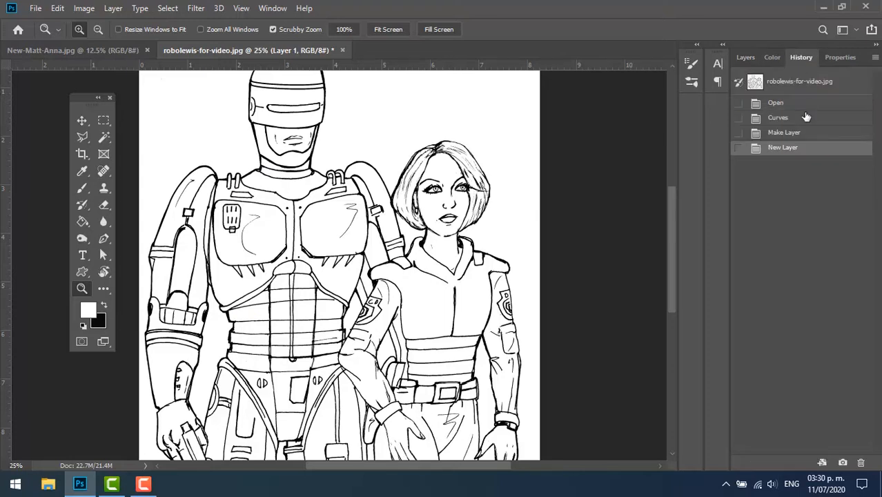
left_click(812, 132)
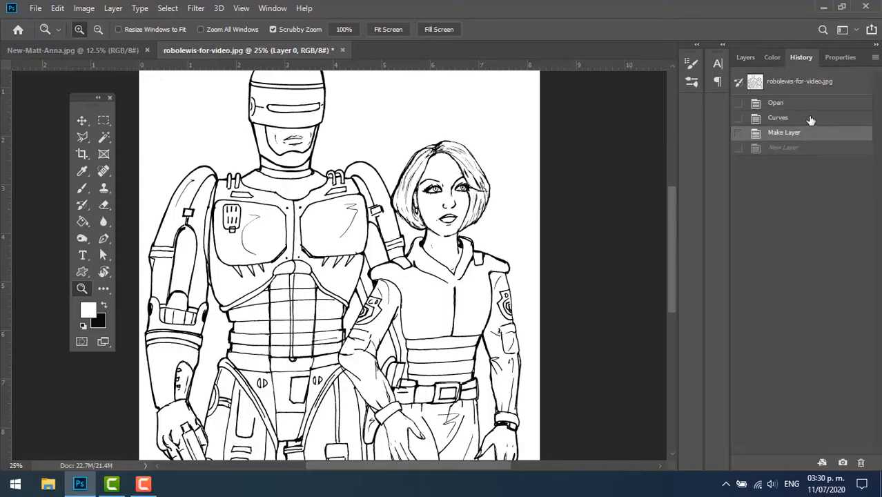
left_click(811, 119)
left_click(810, 104)
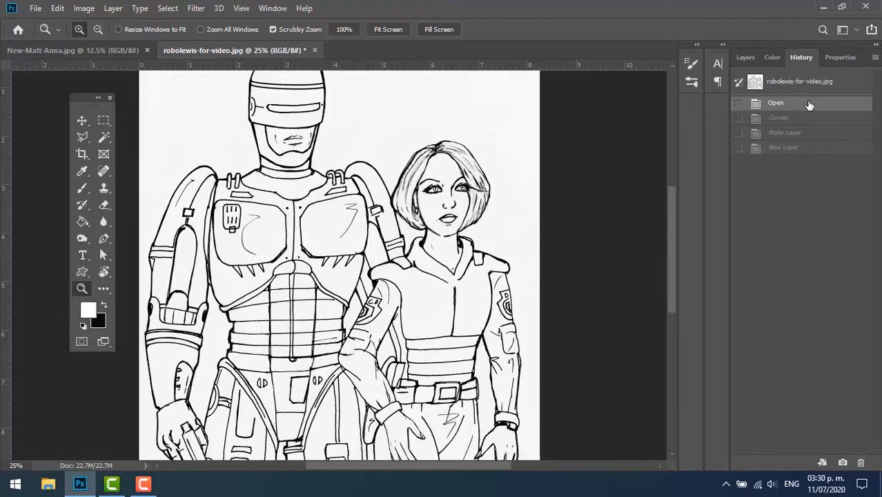
left_click(794, 151)
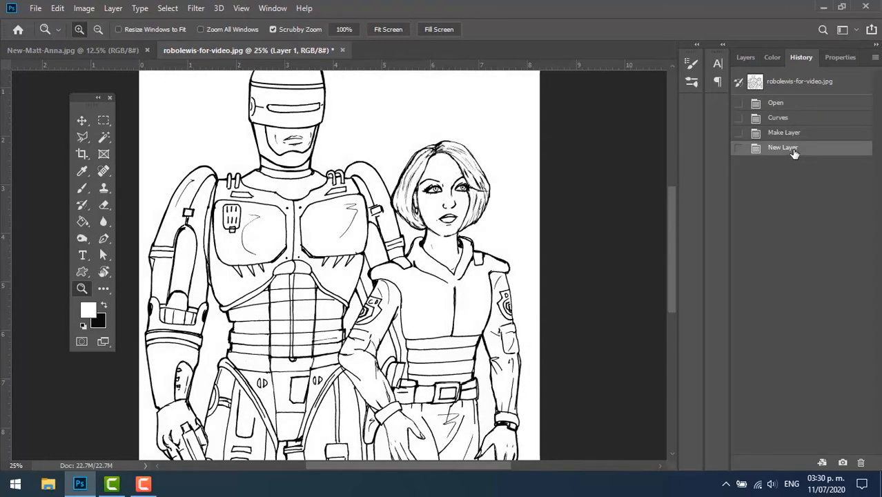
left_click(745, 58)
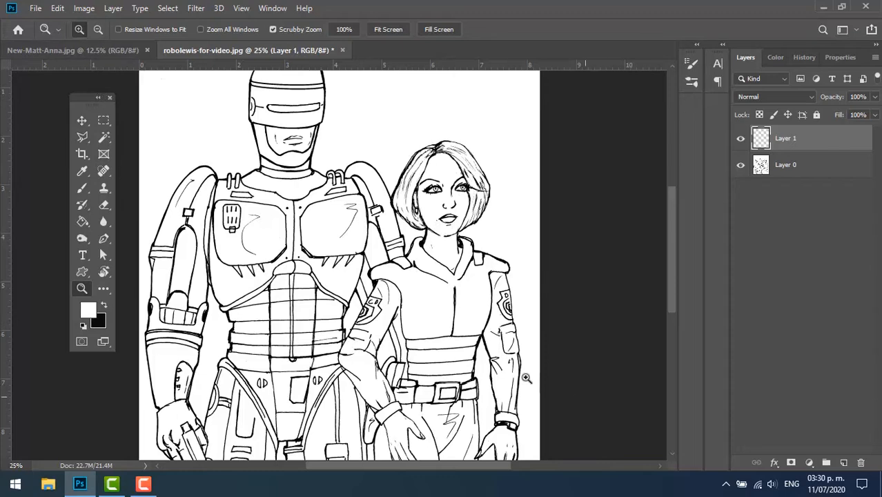
Move the line-art layer, Layer 0, above the empty Layer 1 in the layer stack.
left_click(269, 8)
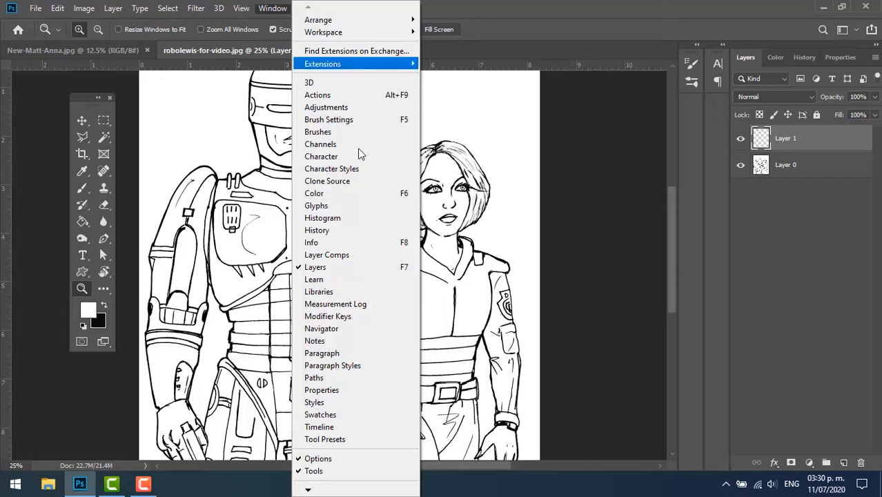
left_click(600, 5)
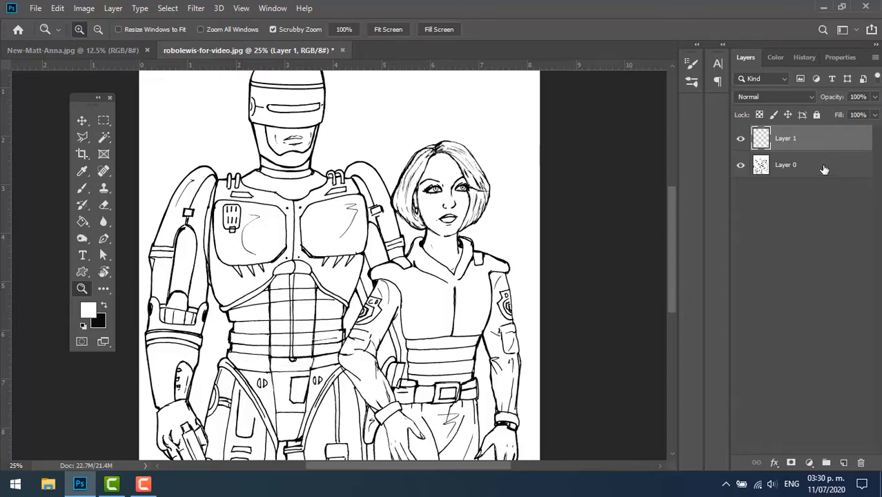
left_click_drag(824, 169, 827, 142)
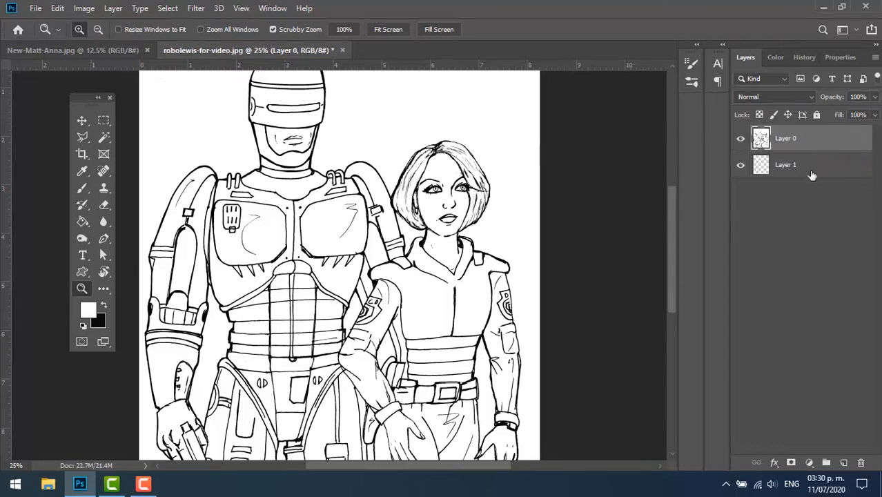
Rename Layer 1, the empty layer below the line art, as background.
left_click(813, 175)
double_click(786, 165)
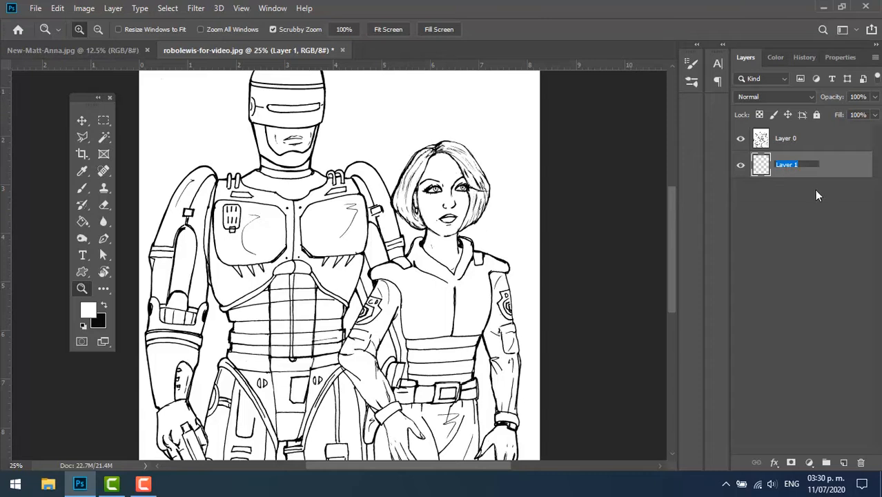
type("background")
left_click(825, 207)
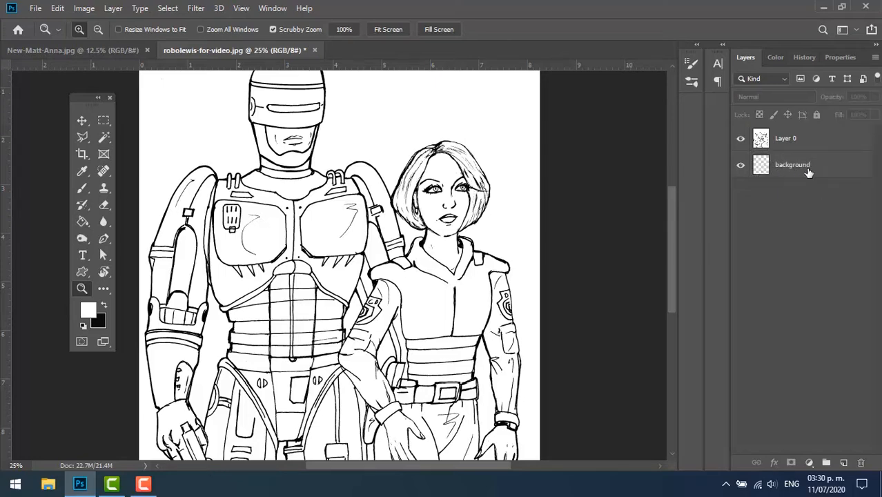
Select the white area surrounding the two figures on Layer 0 with the Magic Wand tool at tolerance 10.
mouse_move(677, 262)
left_mouse_down()
mouse_move(670, 240)
mouse_move(673, 263)
left_mouse_up()
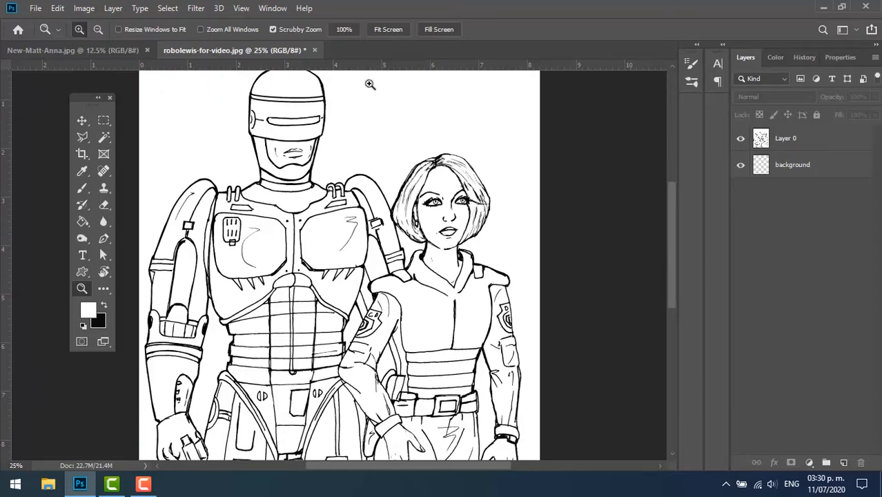
right_click(391, 129)
left_click(430, 202)
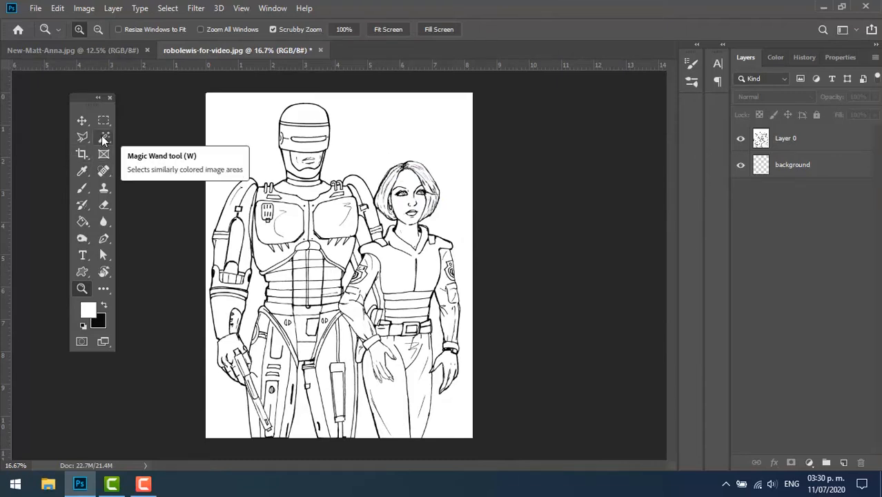
left_click(104, 139)
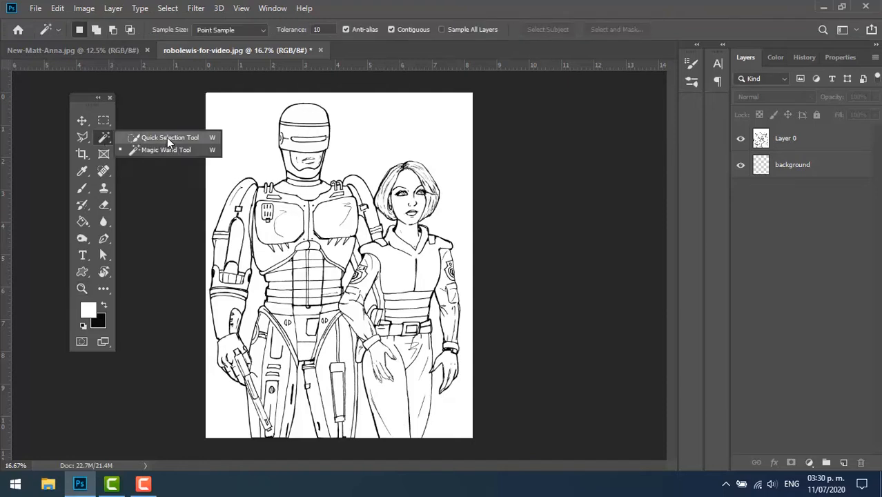
left_click(105, 140)
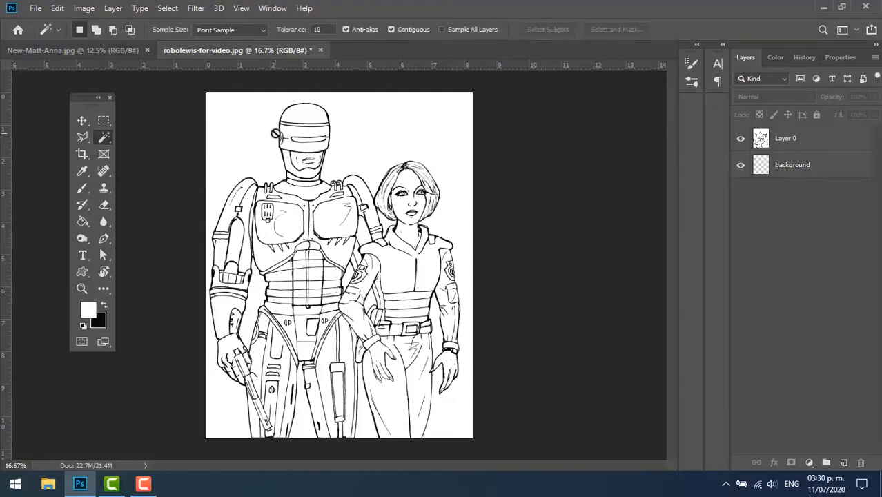
left_click(826, 145)
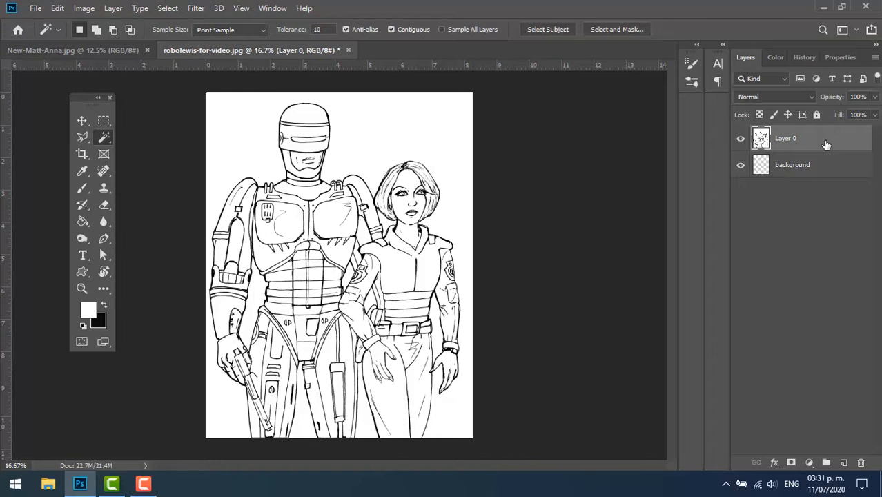
right_click(104, 138)
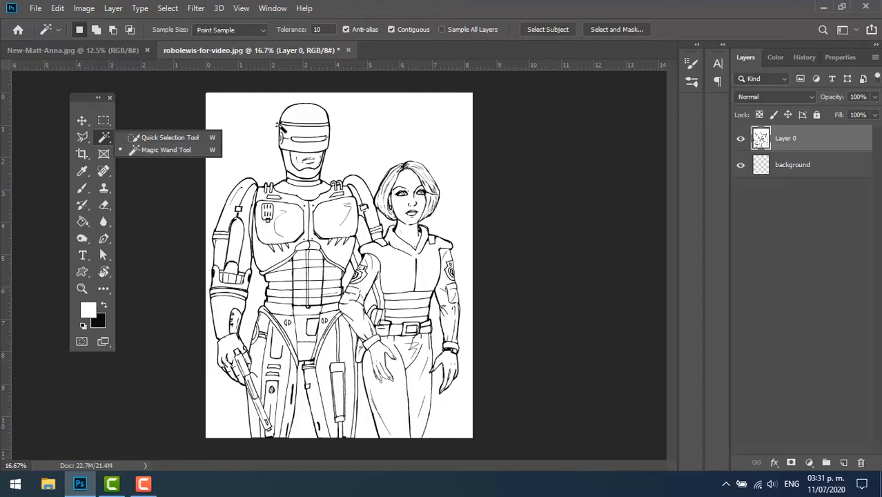
left_click(254, 130)
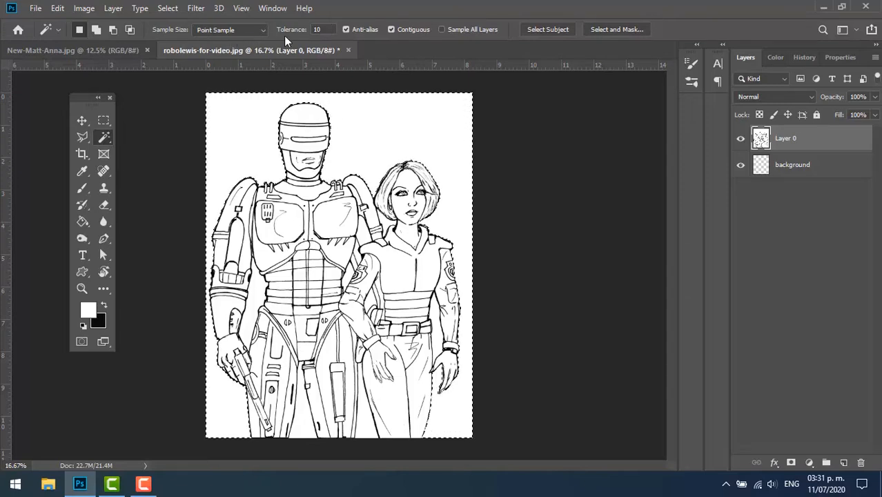
Set the Magic Wand tolerance to 30 and reselect the white area around the figures.
left_click(326, 29)
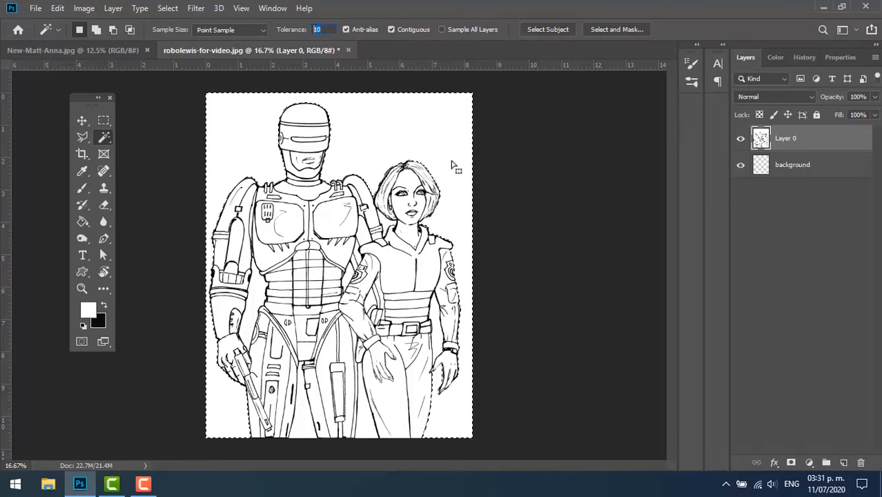
type("30")
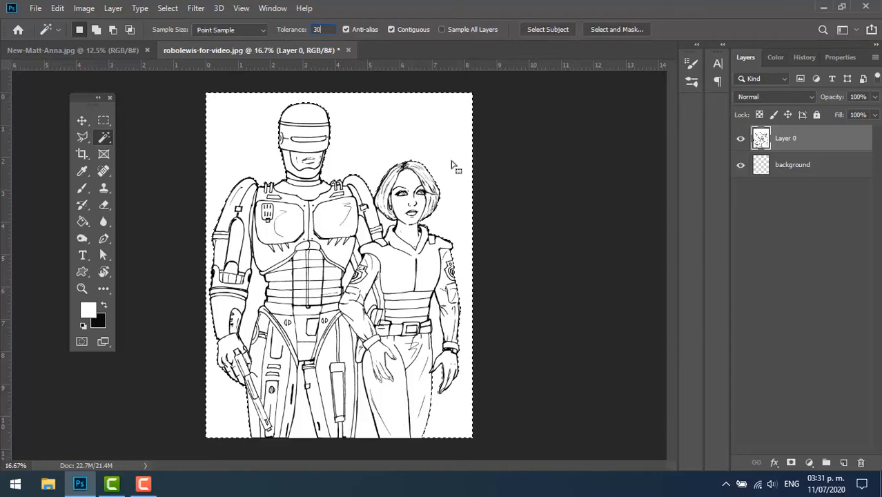
left_click(237, 154)
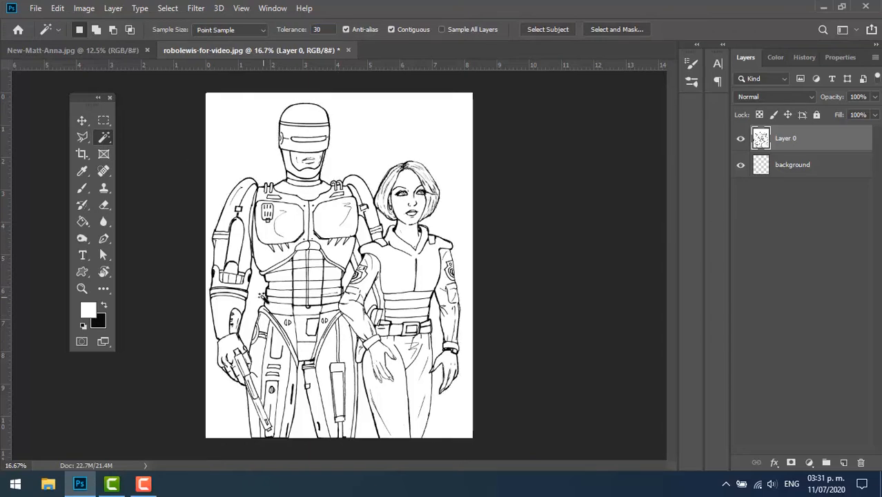
left_click(233, 127)
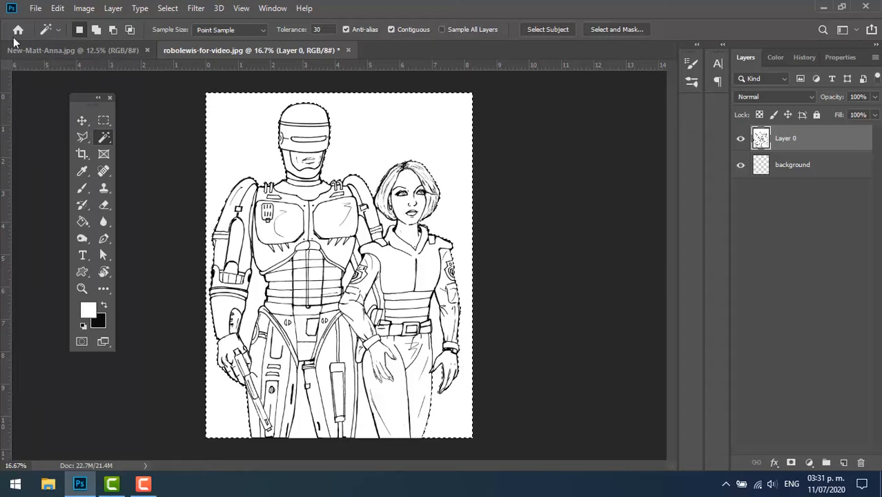
Switch to New-Matt-Anna.jpg, try the Magic Wand at tolerance 30 on the man's dark jacket, and clear the selection.
left_click(81, 50)
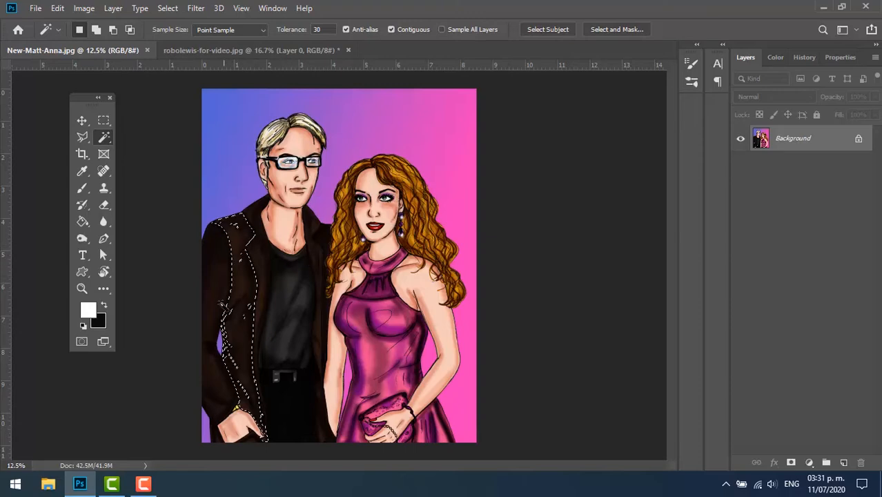
left_click(215, 270)
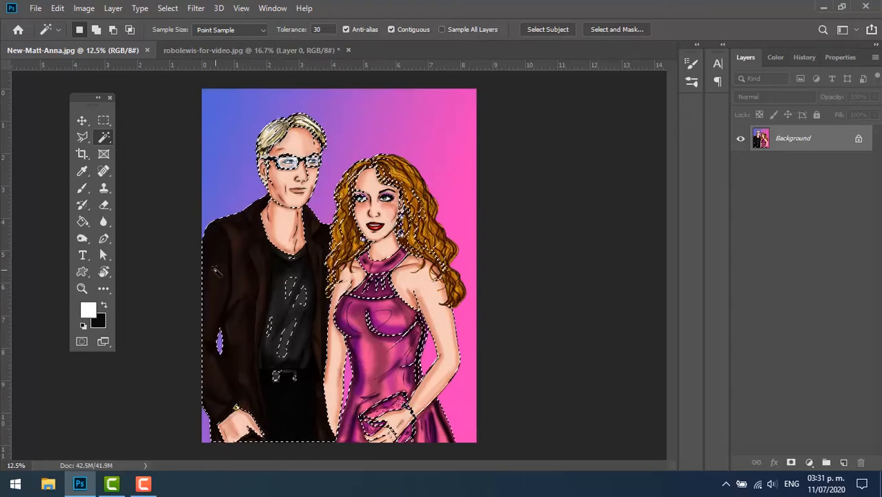
key("ctrl+d")
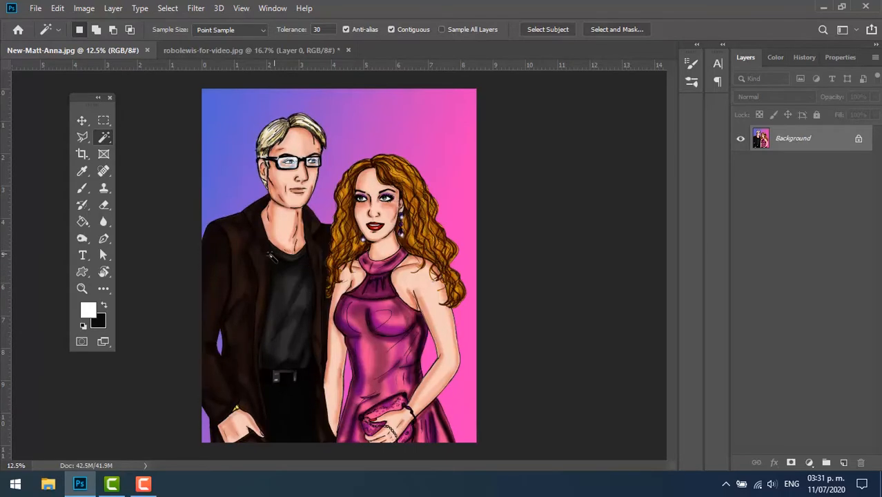
left_click(261, 258)
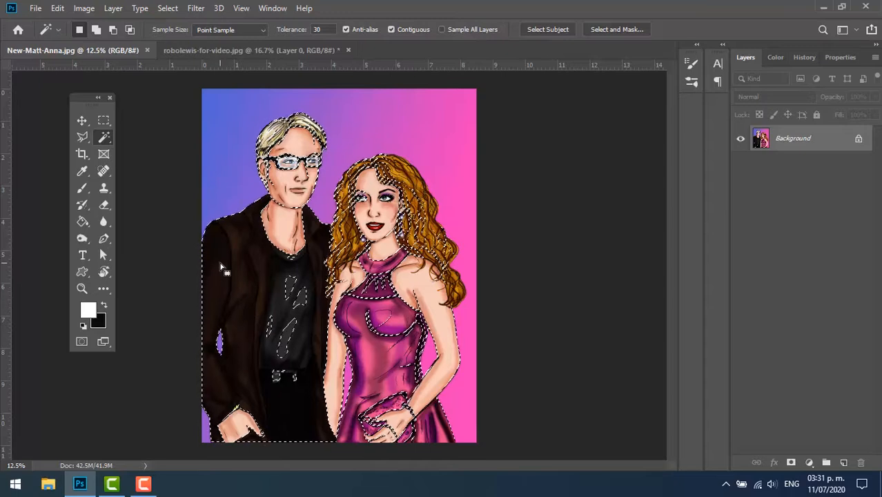
left_click(104, 121)
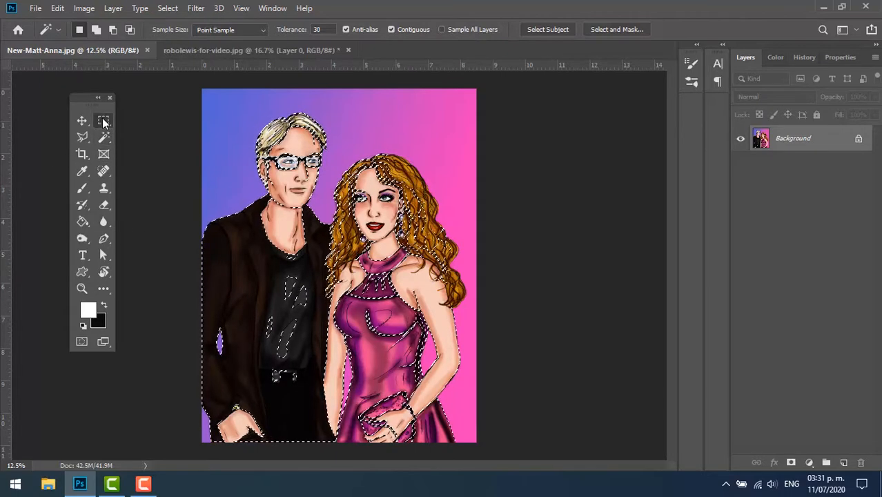
left_click(170, 117)
Set the Magic Wand tolerance to 10, try it on several parts of the man's jacket, and deselect.
left_click(105, 139)
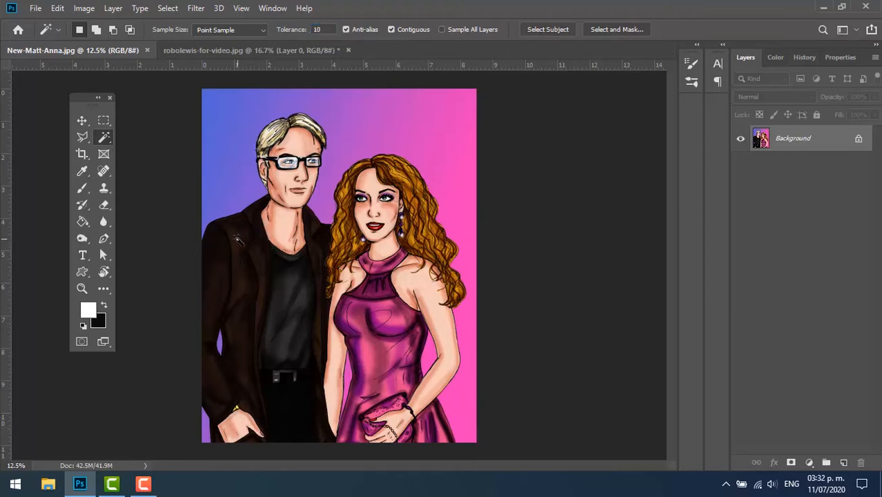
left_click(218, 269)
left_click(242, 284)
left_click(216, 291)
left_click(237, 239)
left_click(168, 8)
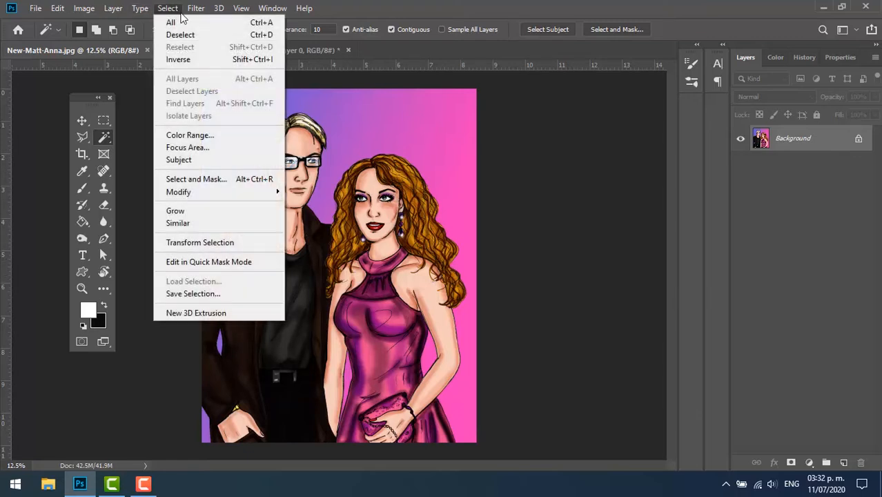
left_click(192, 36)
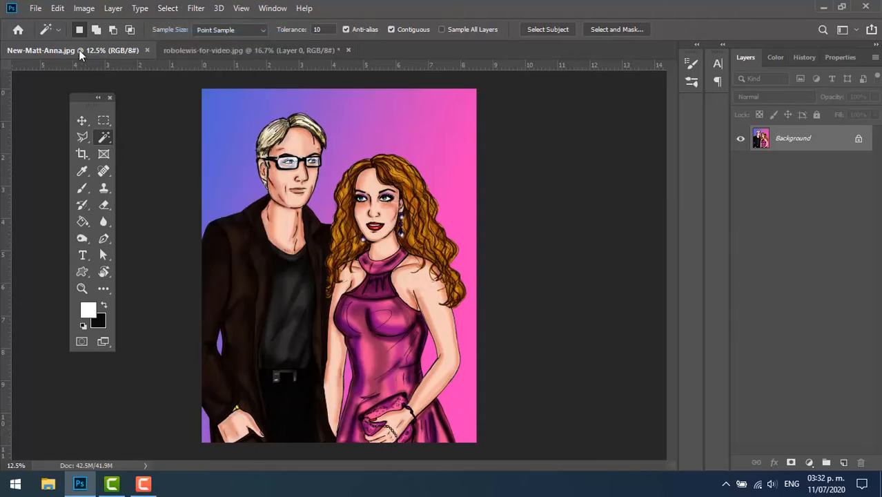
Return to robolewis-for-video.jpg and add the enclosed white gaps between the figures' arms and bodies to the background selection.
left_click(194, 48)
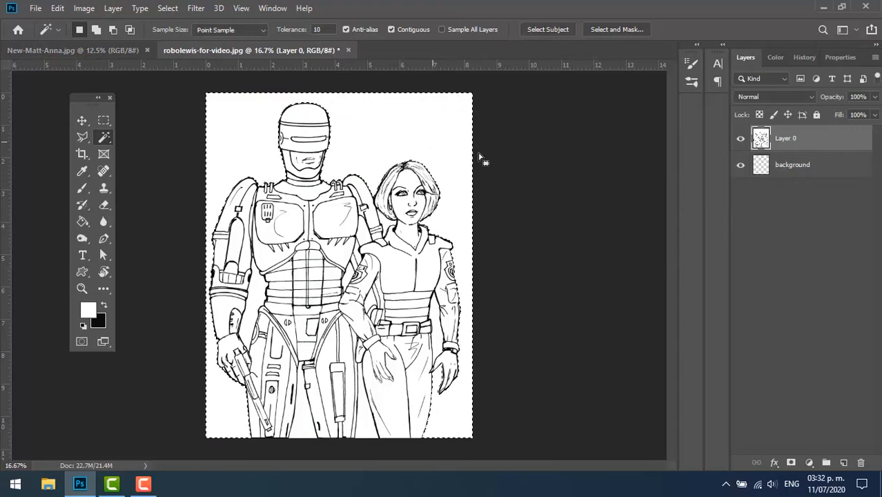
left_click(82, 289)
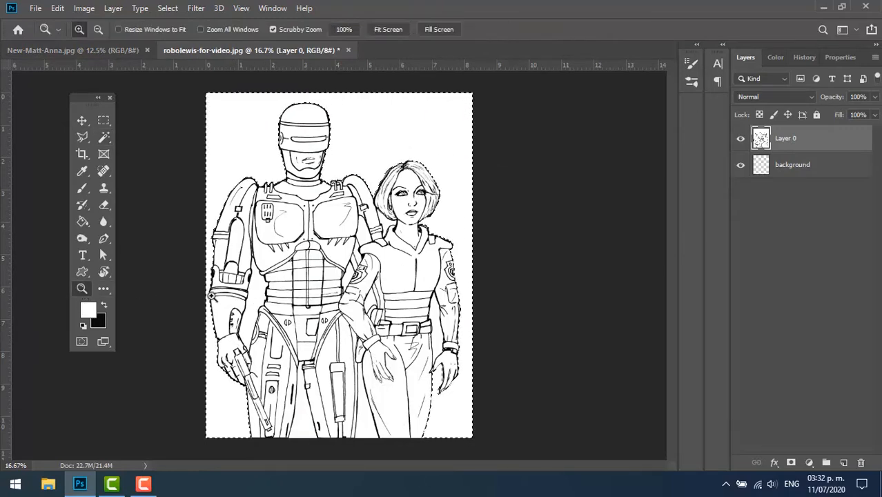
left_click(281, 315)
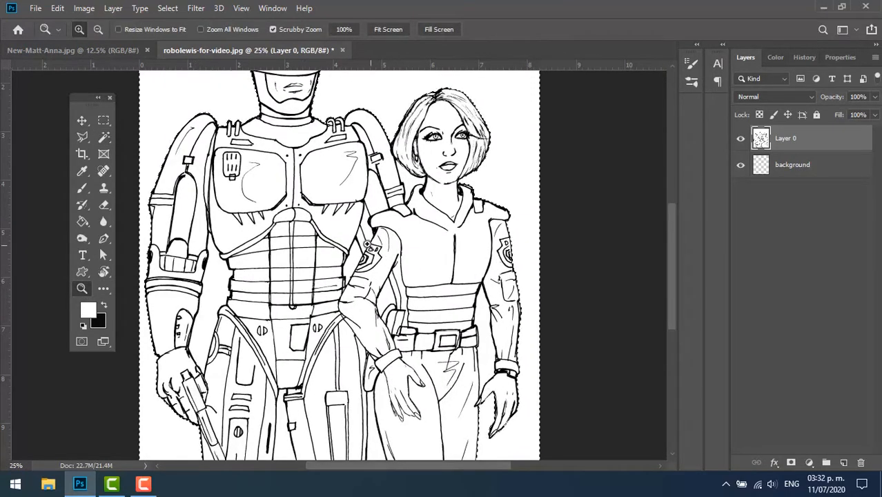
scroll(414, 322, "down", 2)
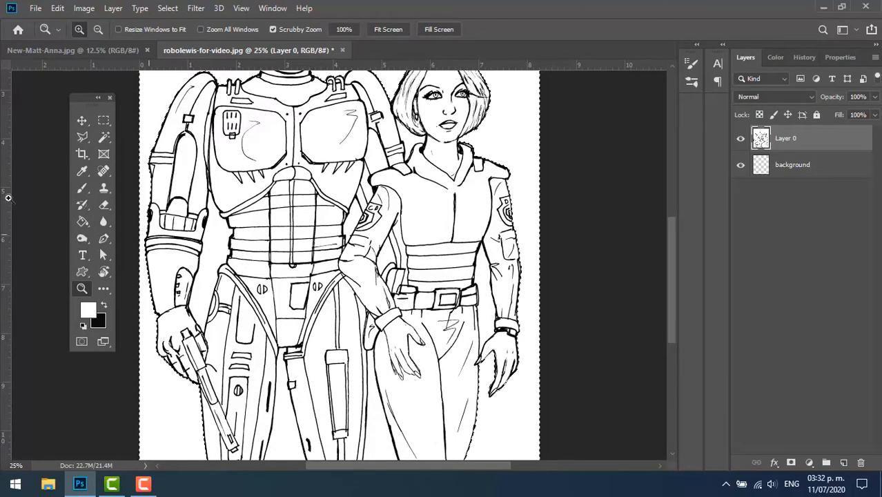
left_click(103, 140)
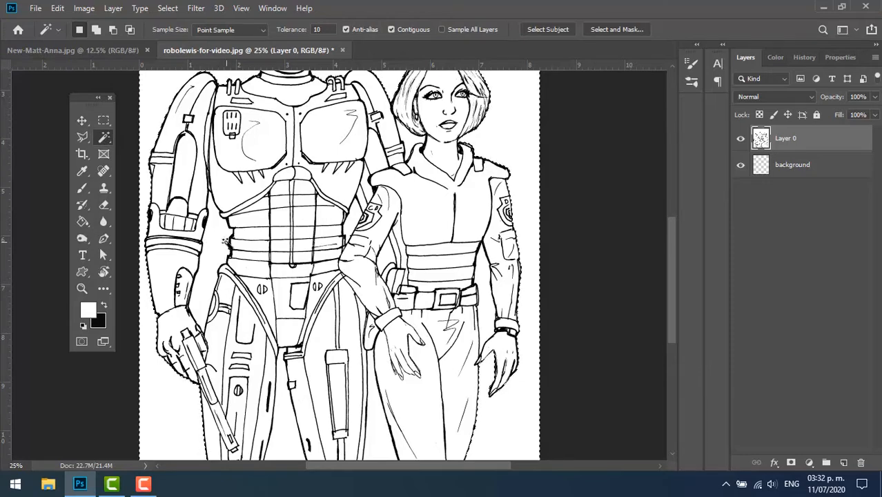
key("shift")
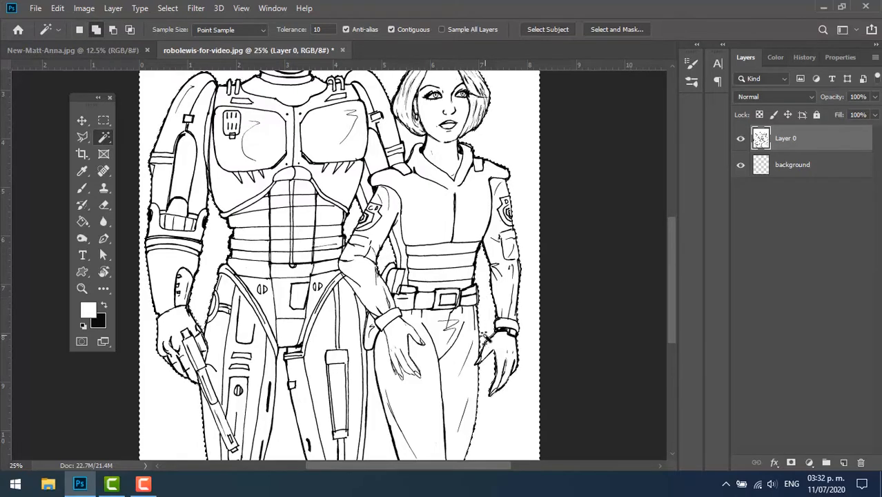
Add the white background gaps between the legs at the lower edge of the drawing to the selection.
scroll(226, 304, "down", 3)
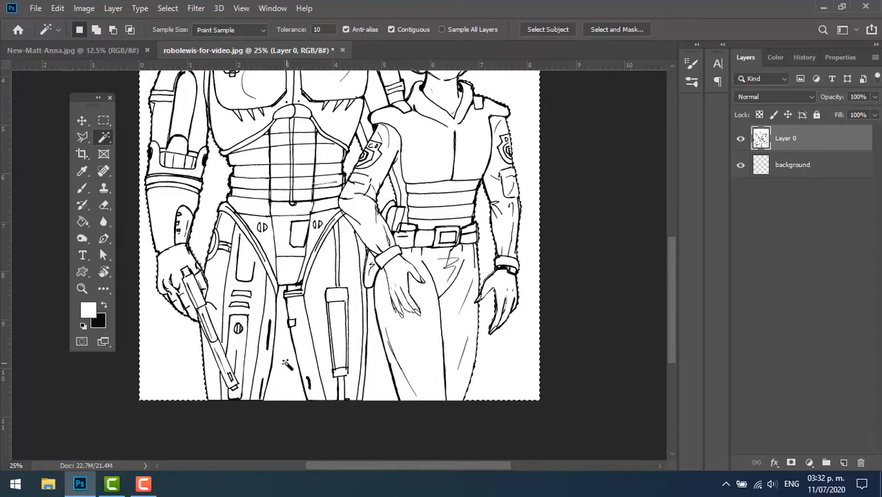
key("shift")
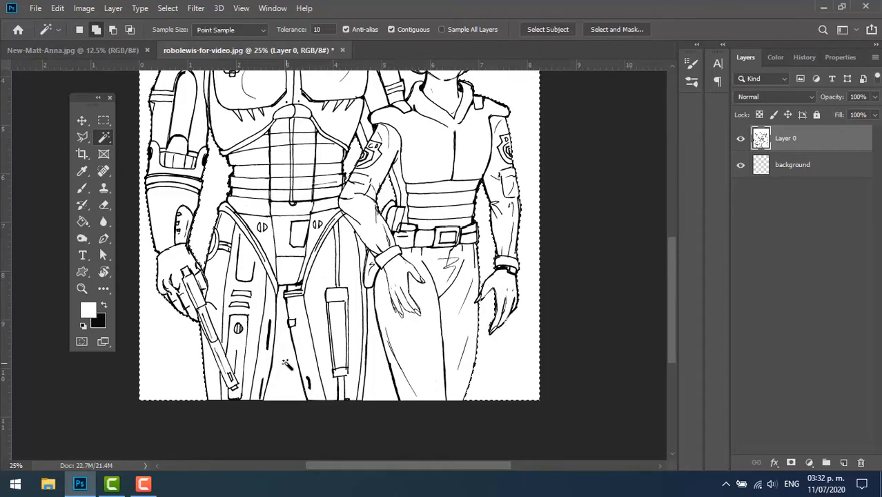
left_click(382, 386, "shift")
Refine the selection in Select and Mask with Smooth set to 3, and delete the selected white background from Layer 0.
scroll(497, 384, "up", 5)
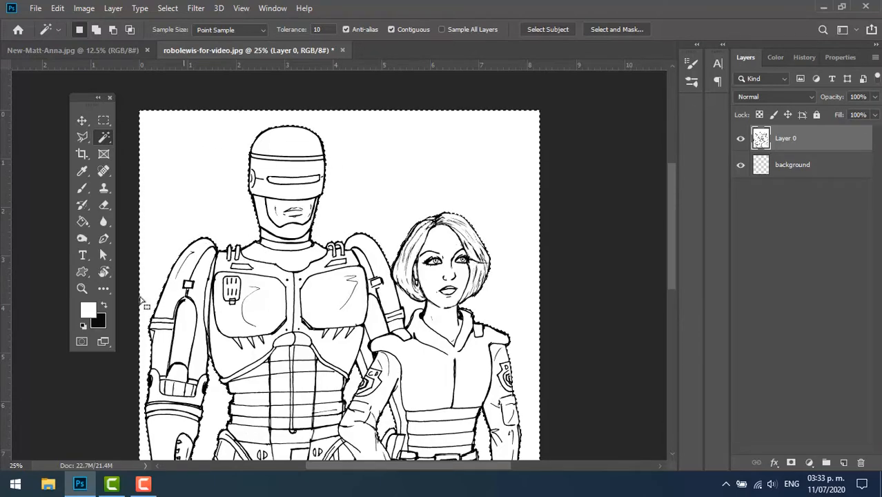
left_click(617, 29)
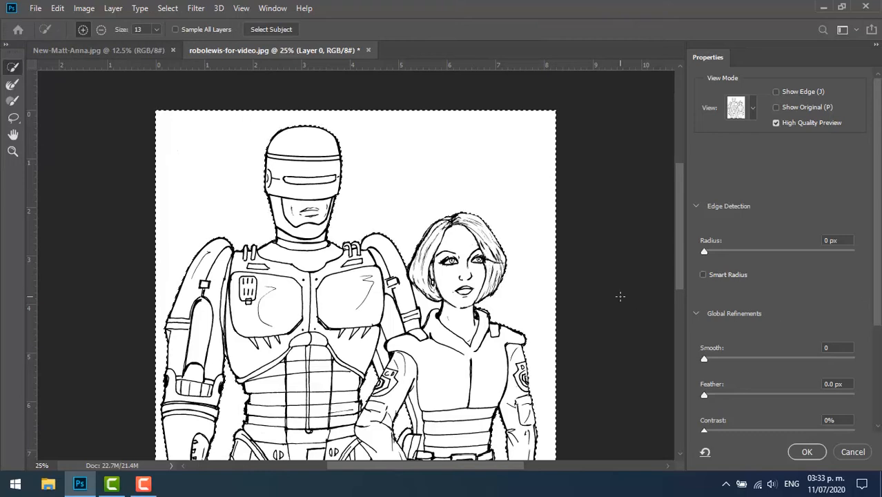
left_click(705, 359)
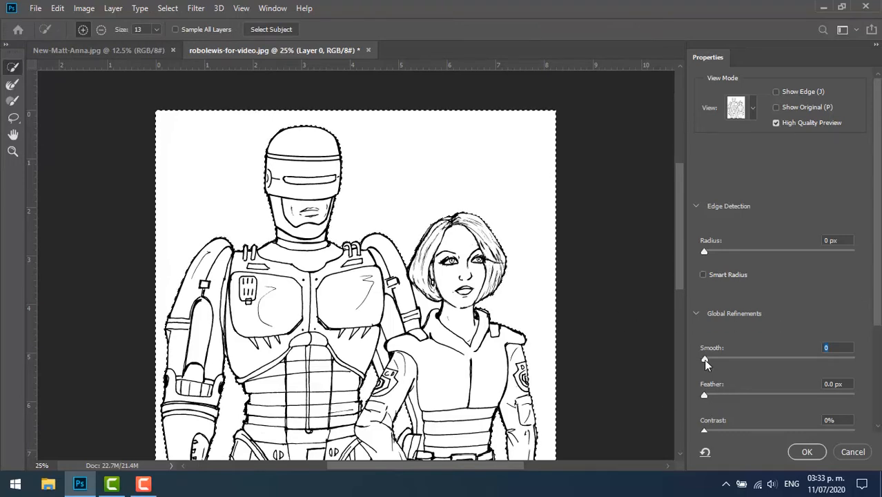
left_click_drag(705, 359, 707, 360)
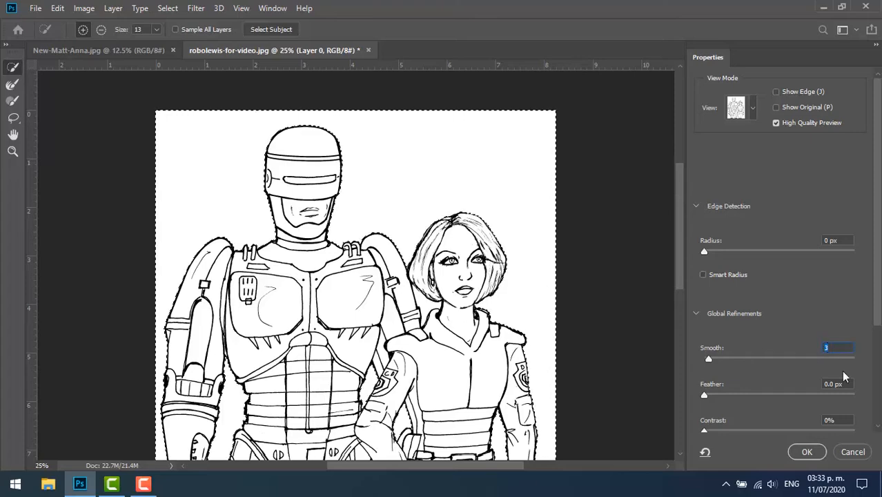
left_click(806, 453)
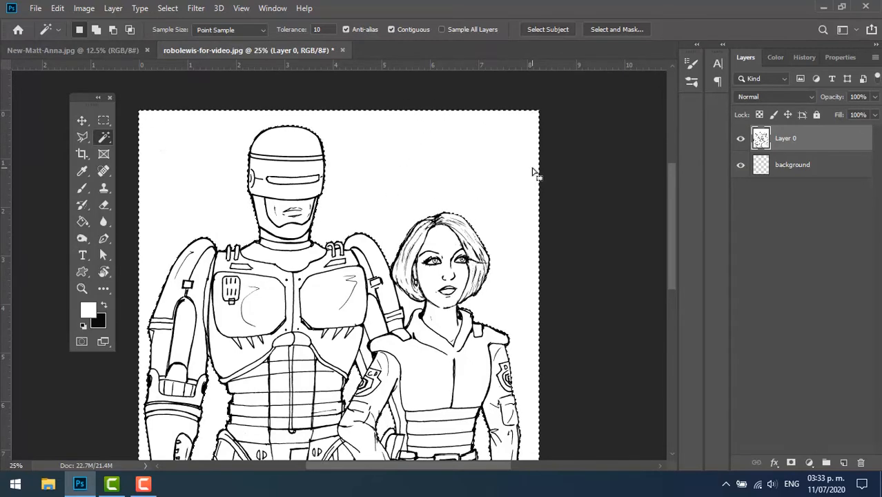
key("Delete")
scroll(559, 181, "down", 3)
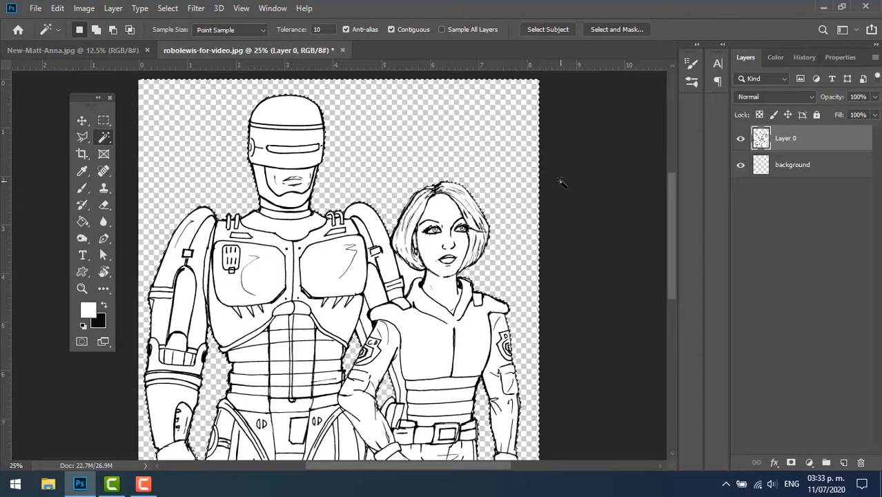
Check the cleared area around both figures and deselect it.
scroll(561, 181, "down", 3)
scroll(560, 181, "up", 4)
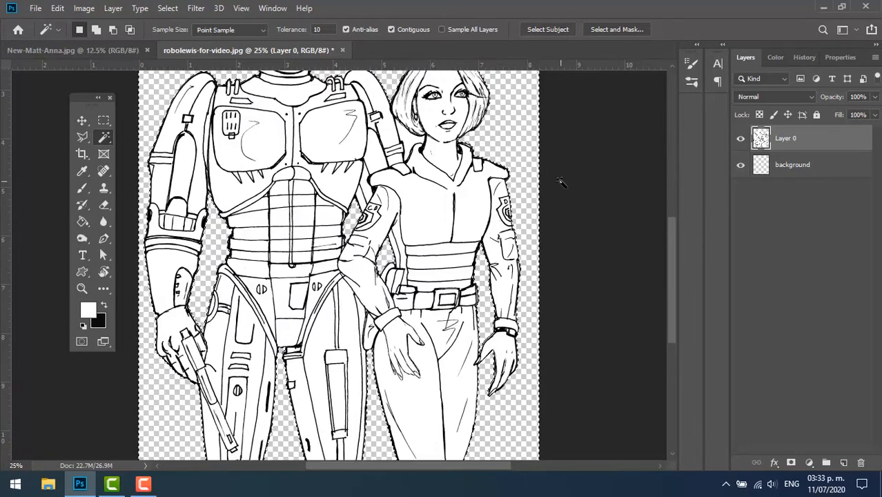
scroll(560, 181, "up", 2)
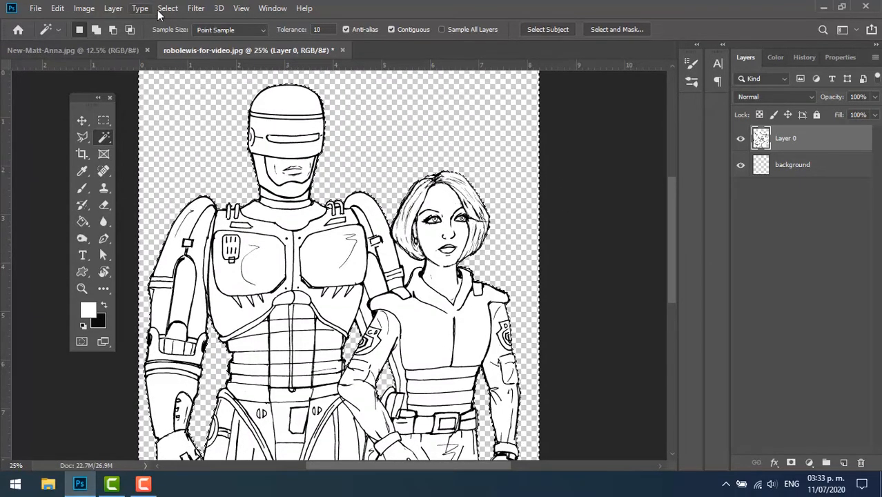
left_click(167, 9)
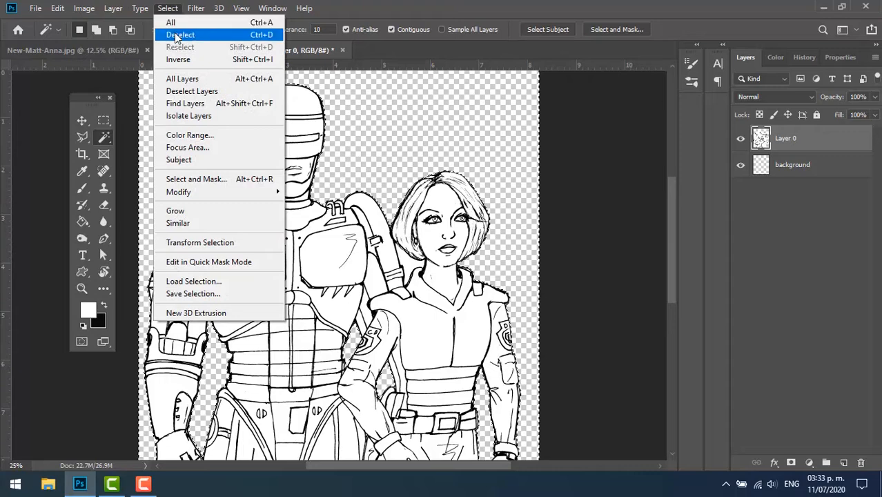
left_click(175, 36)
scroll(545, 230, "down", 2)
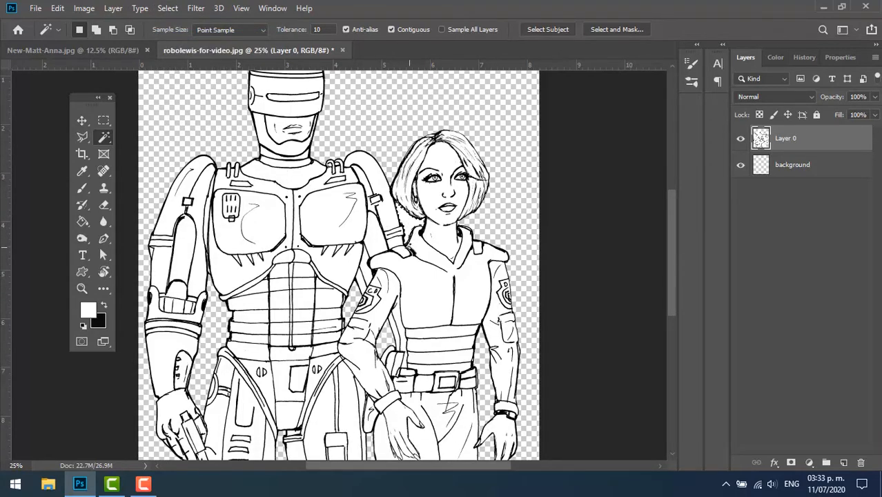
Open Select and Mask for Layer 0, try the Smooth setting and close the workspace.
left_click(602, 31)
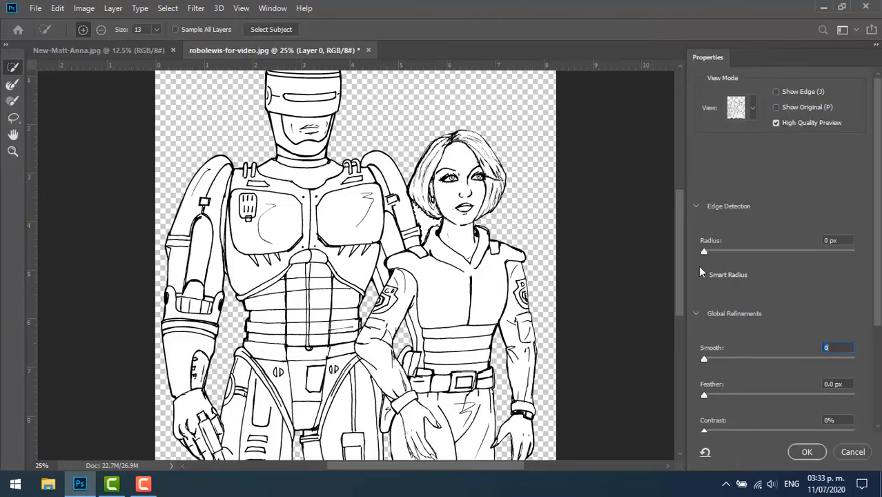
left_click_drag(708, 357, 703, 356)
left_click(807, 452)
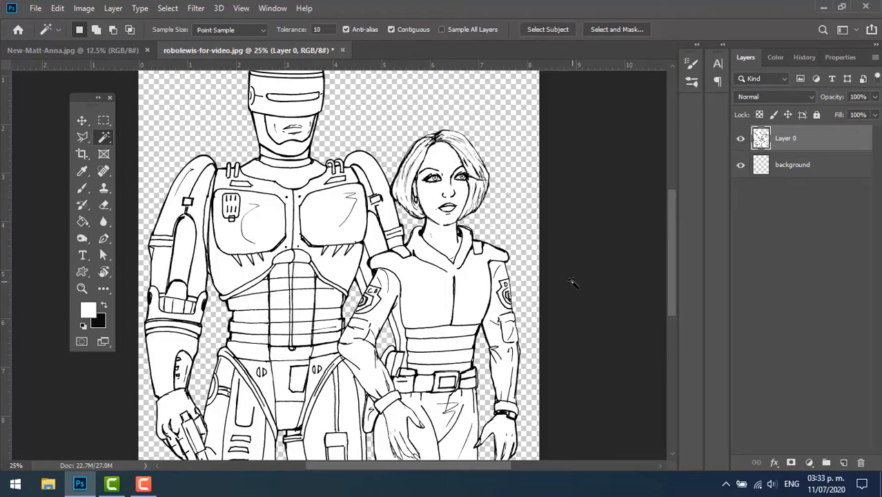
Make the background layer active and set the foreground colour to light green (#abf27b).
left_click(81, 289)
right_click(316, 201)
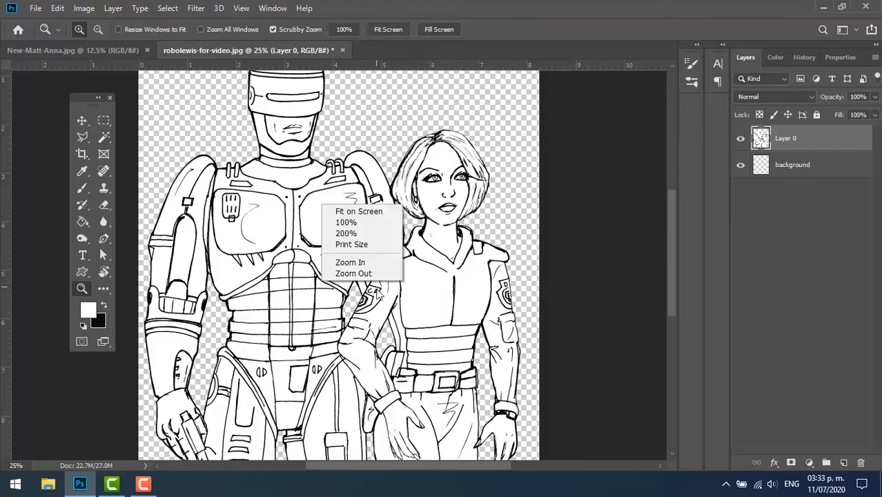
left_click(377, 274)
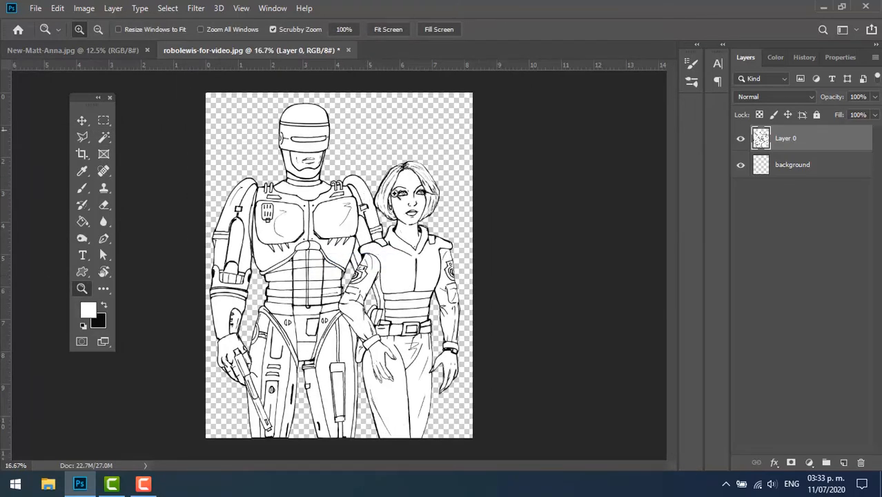
left_click(814, 165)
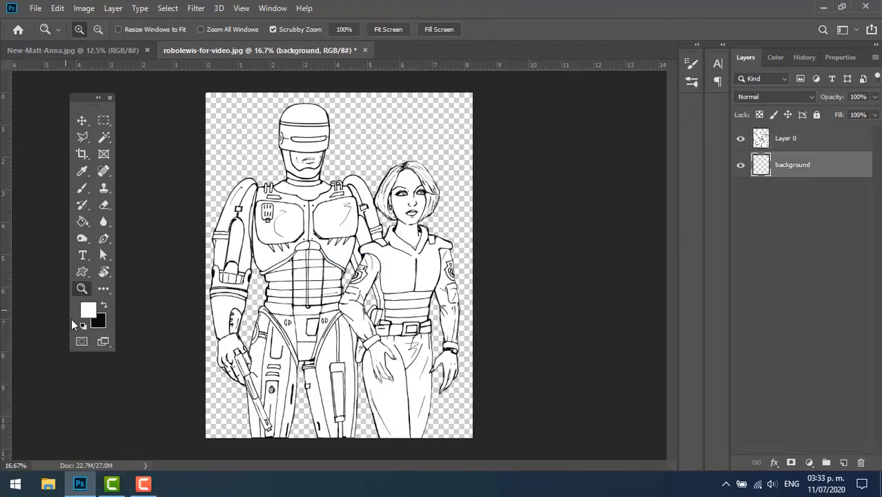
left_click(88, 310)
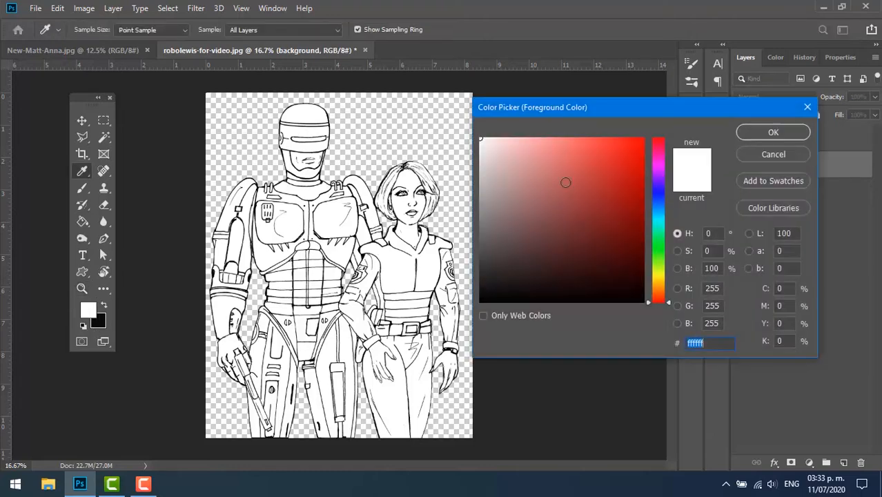
left_click(512, 142)
left_click(539, 142)
left_click(659, 258)
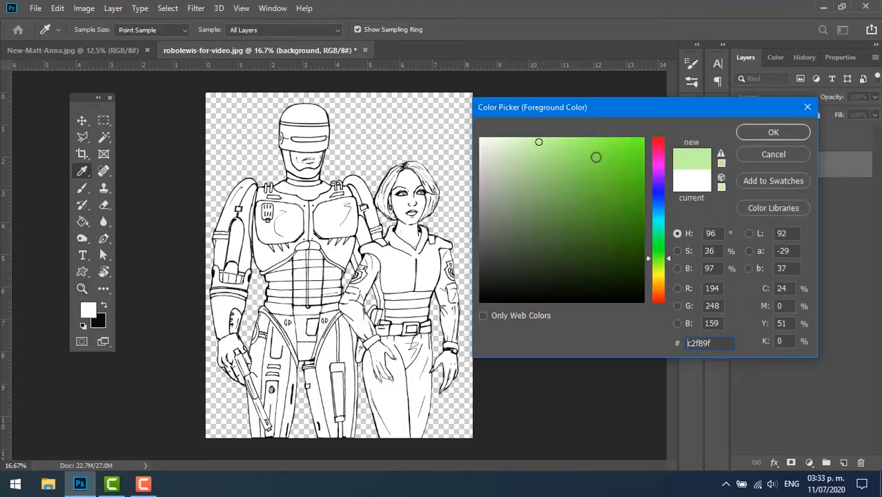
left_click(747, 134)
key("z")
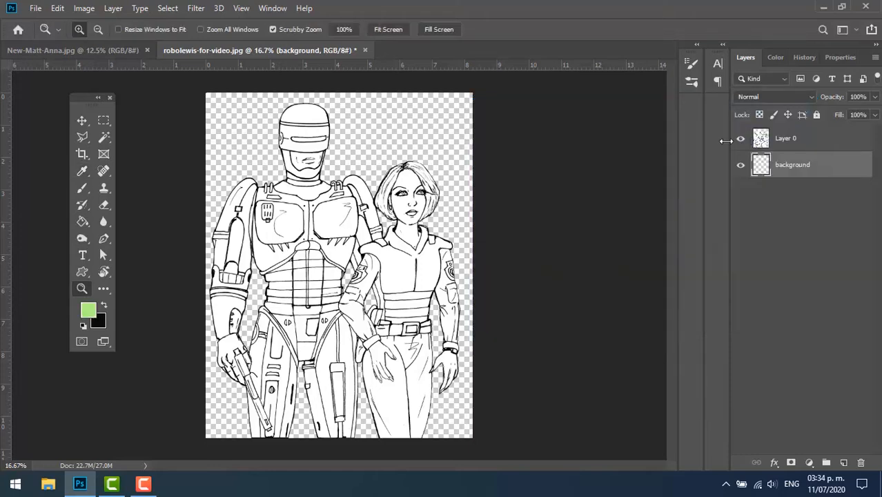
Switch the active layer back and forth between Layer 0 and background, ending on background.
left_click(82, 221)
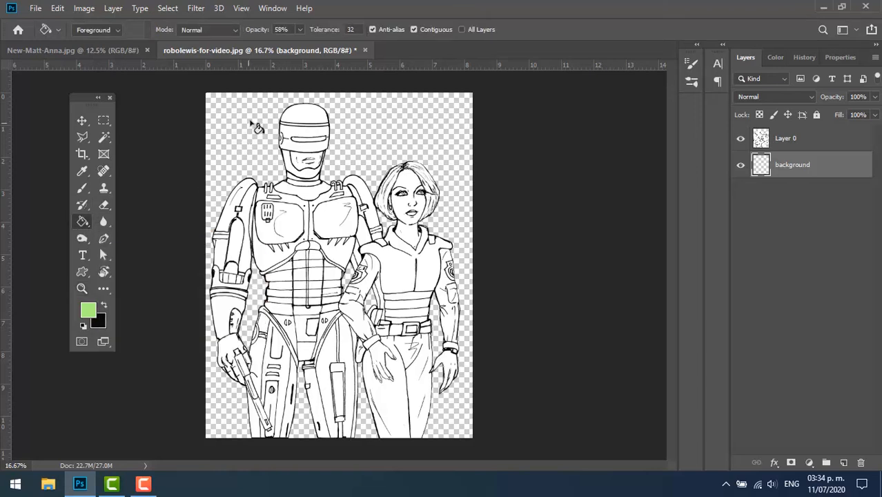
left_click(814, 141)
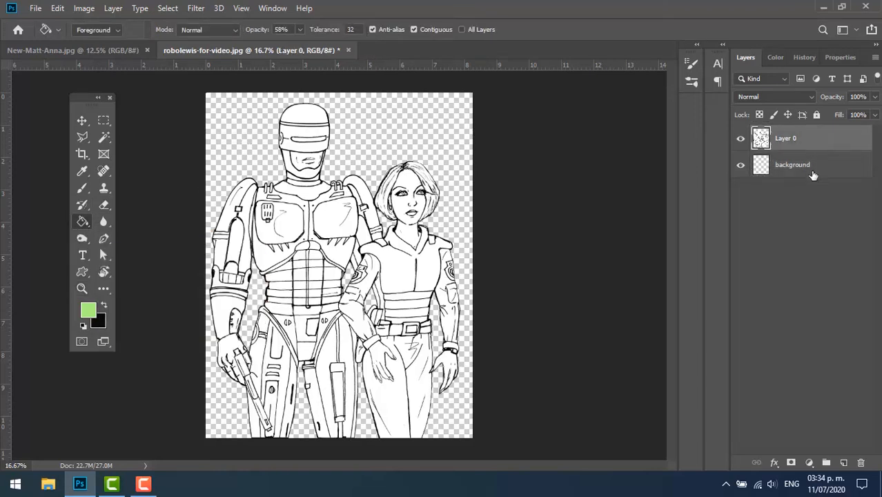
left_click(814, 171)
left_click(826, 141)
left_click(813, 176)
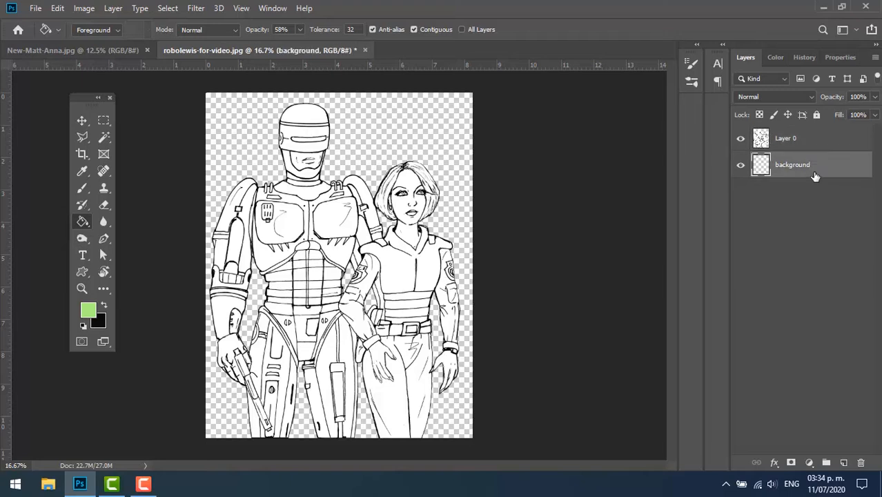
Use the Move tool to select Layer 0 directly from the robot's chest on the canvas.
left_click(82, 122)
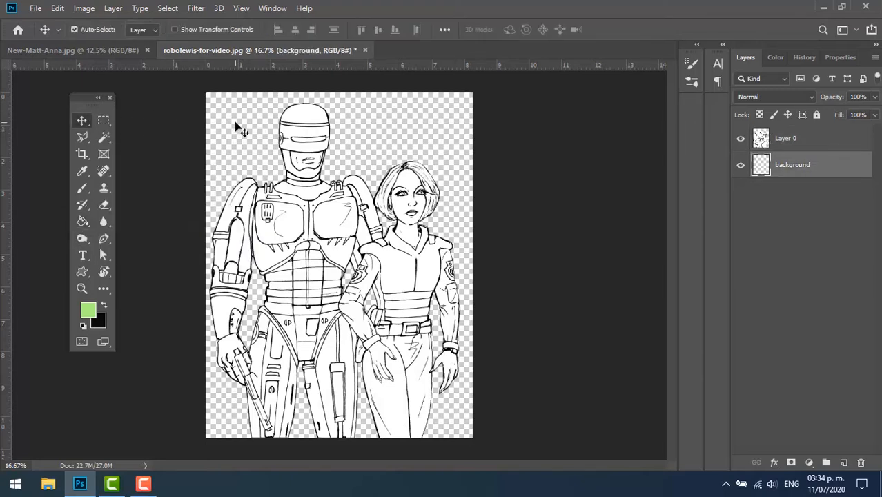
right_click(235, 127)
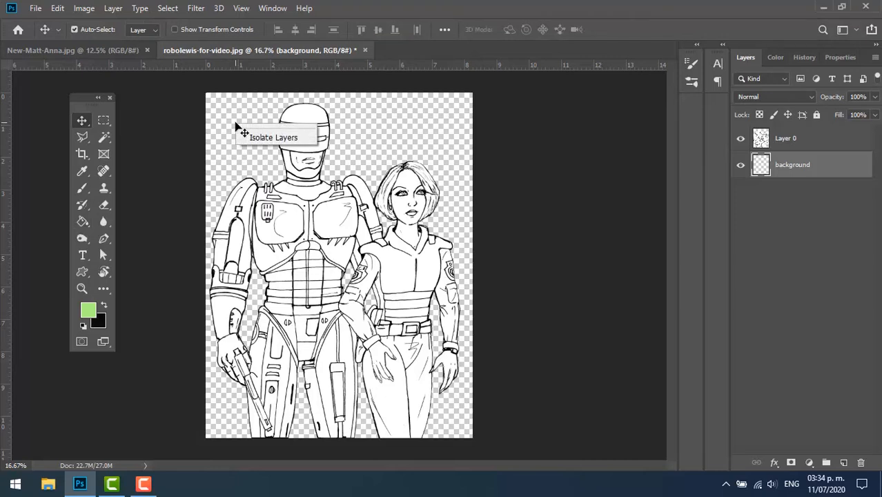
right_click(282, 201)
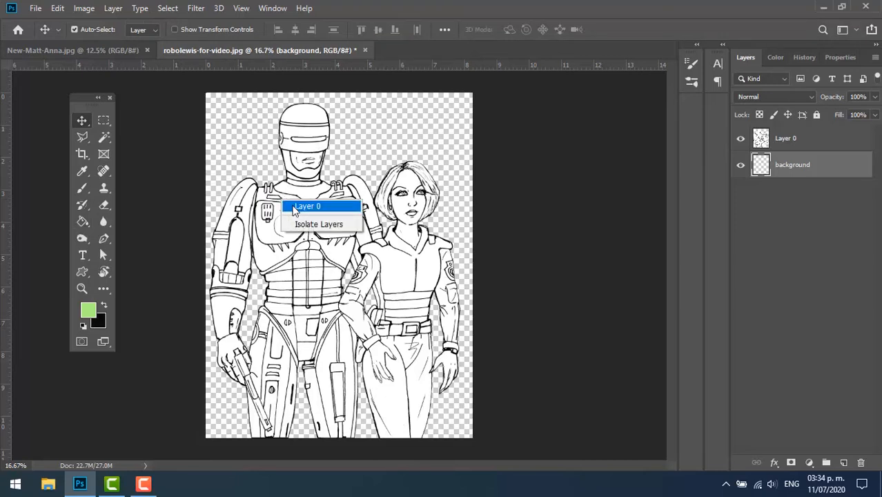
left_click(307, 206)
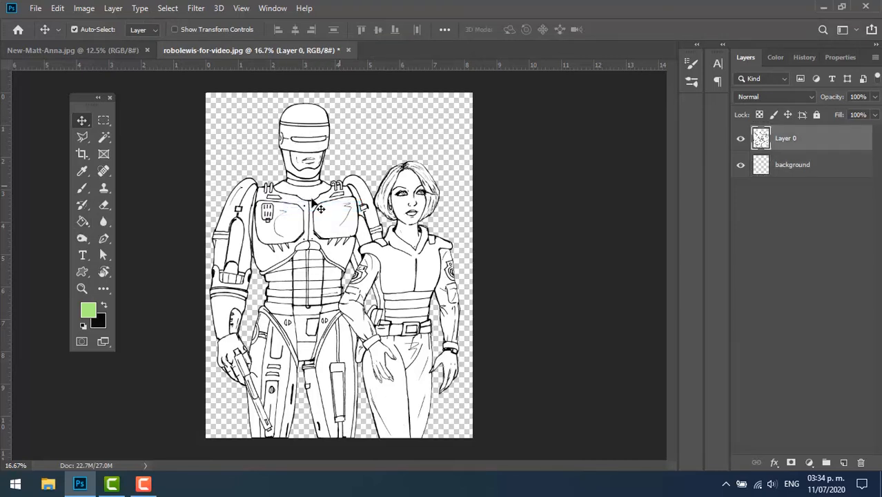
Fill the background layer with the light green using the Paint Bucket, raising its opacity to 100% for a second, solid fill.
left_click(825, 172)
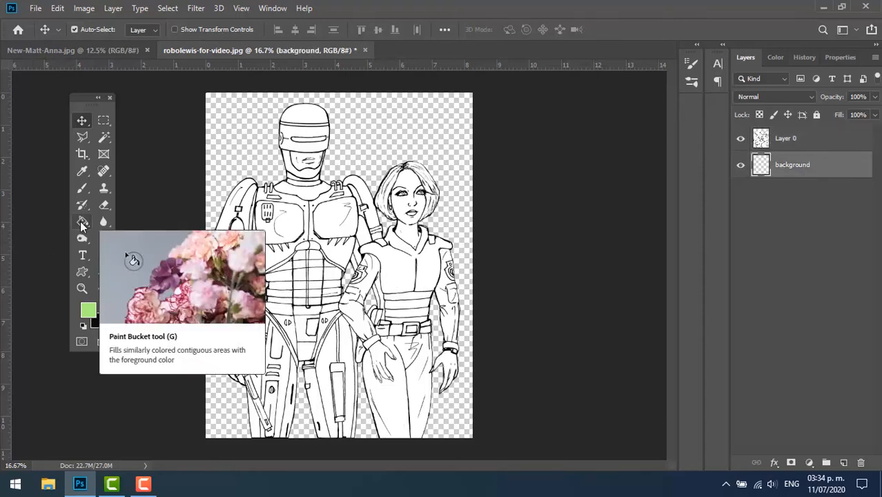
left_click(82, 223)
left_click(232, 130)
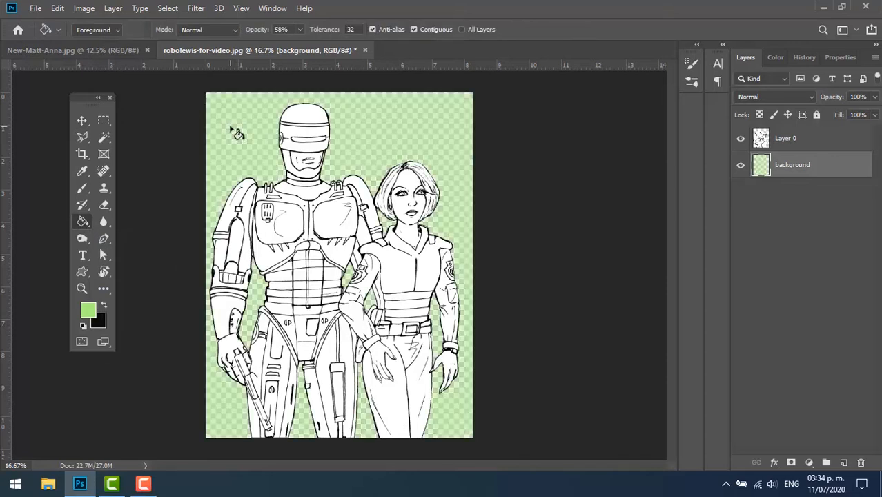
left_click(301, 30)
left_click_drag(299, 43, 349, 47)
left_click(250, 131)
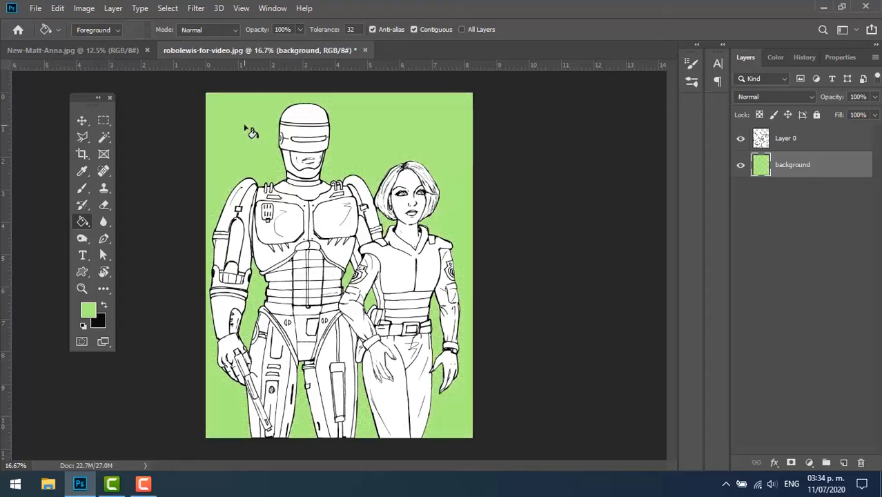
Examine the figures' outlines up close with the green background layer hidden and shown again.
left_click(82, 288)
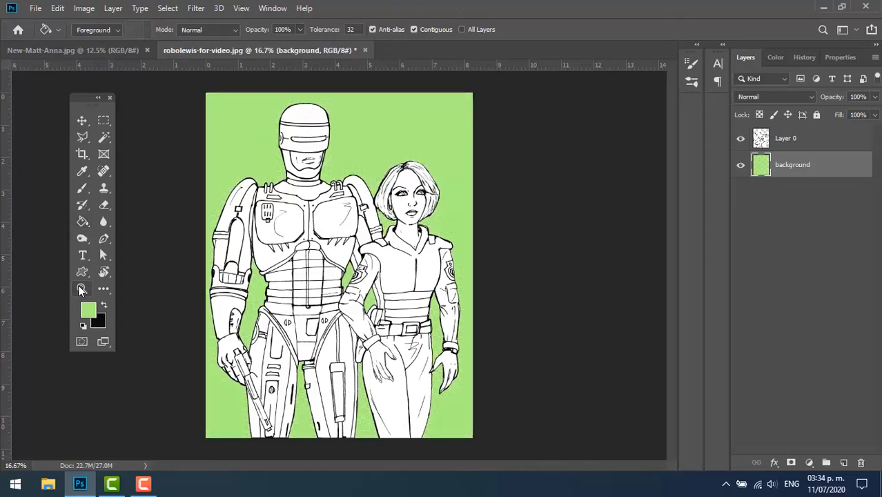
left_click(329, 101)
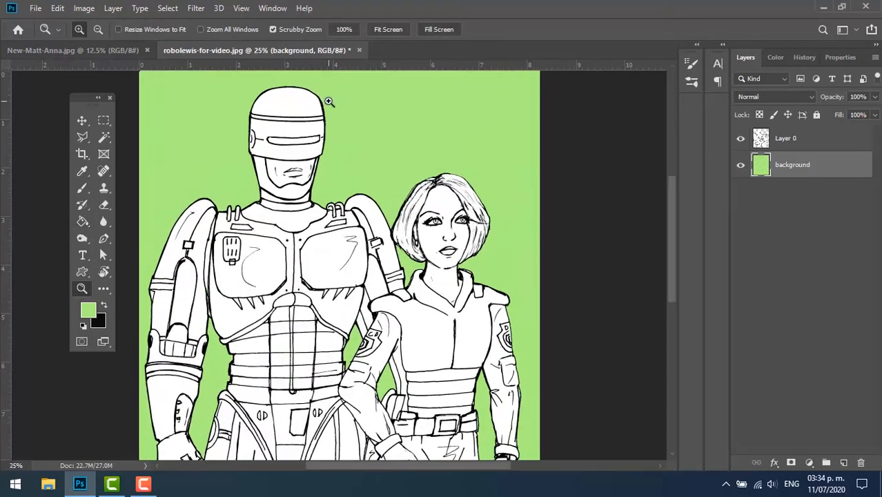
left_click(741, 166)
left_click(740, 165)
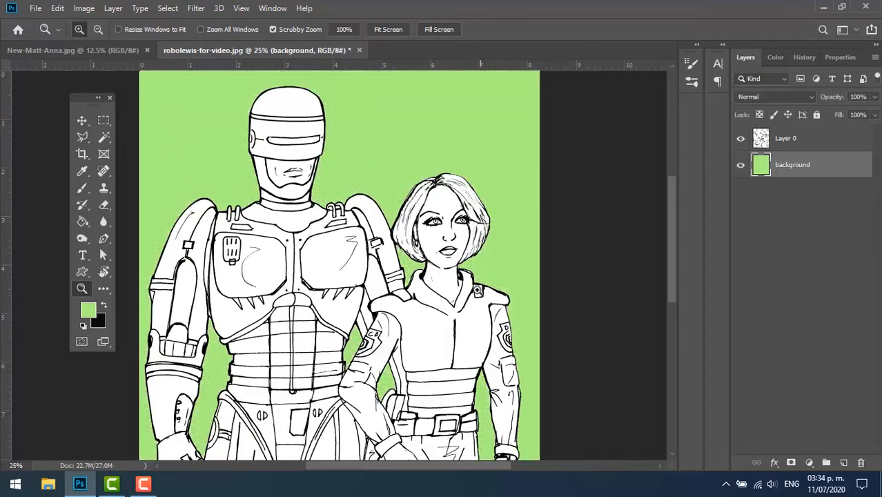
Add three new empty layers above Layer 0.
left_click(82, 121)
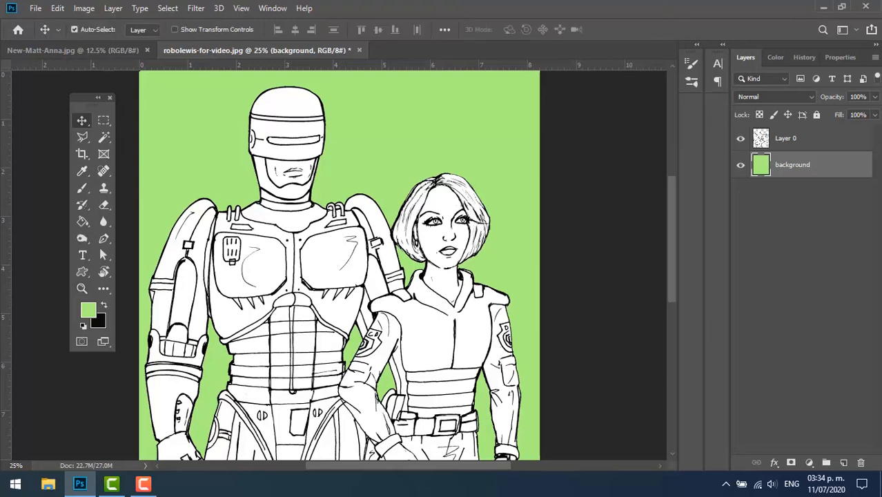
left_click(829, 141)
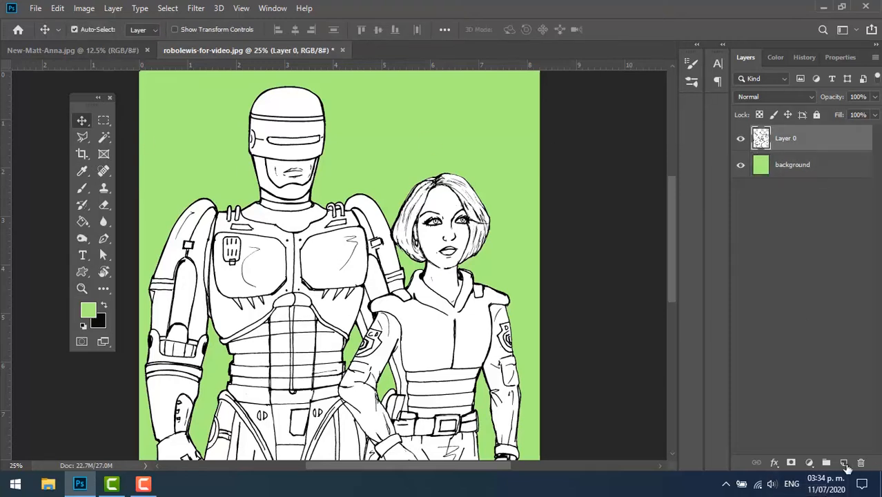
left_click(844, 464)
left_click(844, 464)
left_click(844, 463)
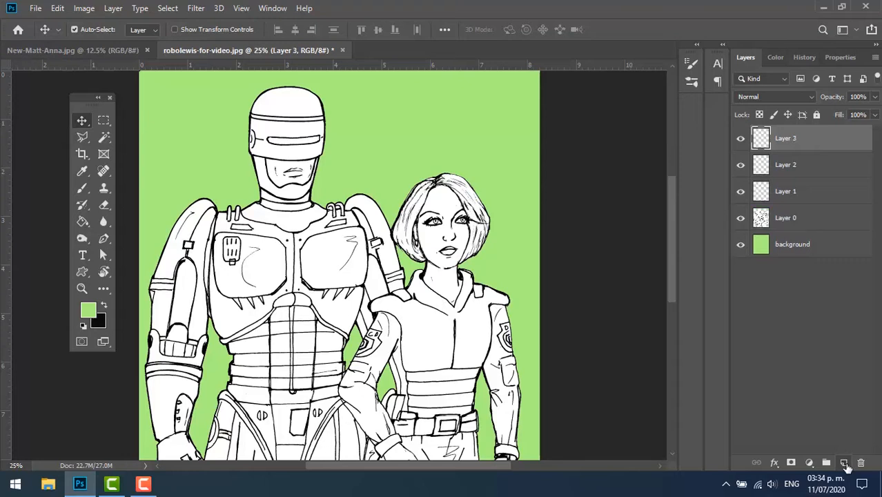
Rename the three new layers, from lowest to highest, as skin, robocolors and details.
double_click(785, 191)
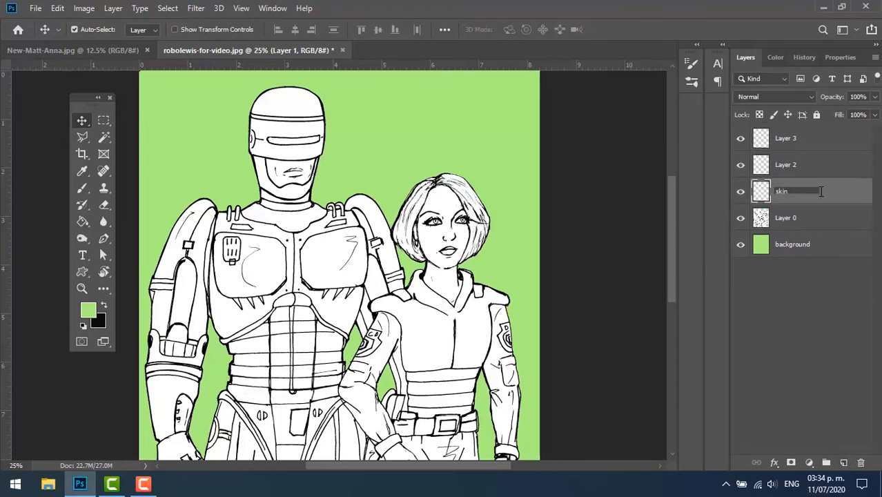
type("skin")
key("Return")
left_click(784, 165)
double_click(786, 165)
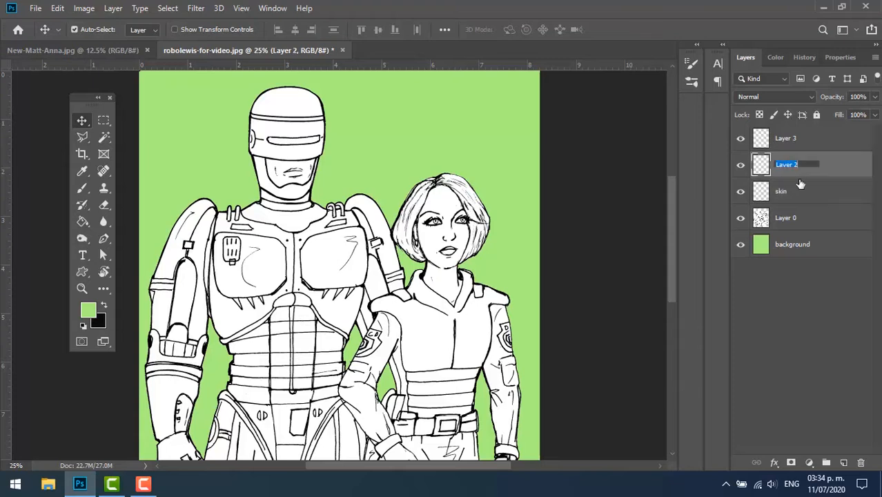
type("robocolors")
left_click(786, 142)
double_click(785, 140)
type("de")
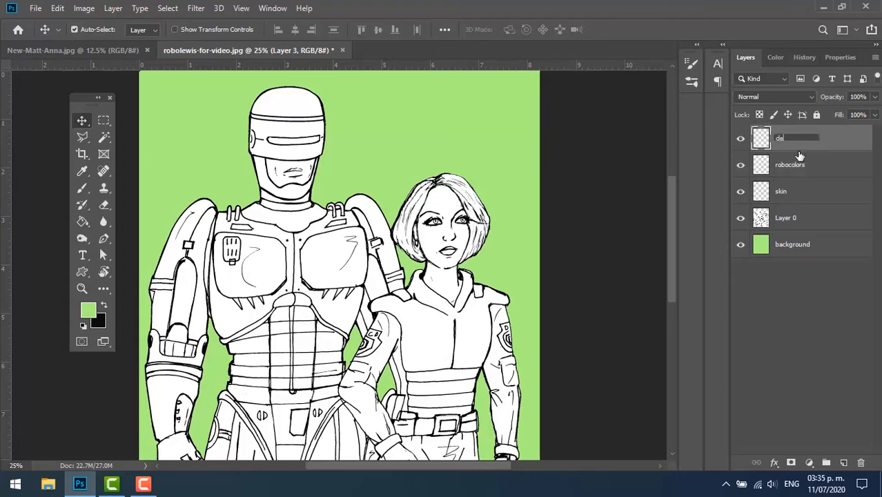
type("tails")
Make the skin layer active and set the foreground colour to the light orange skin tone f9c296.
left_click(825, 195)
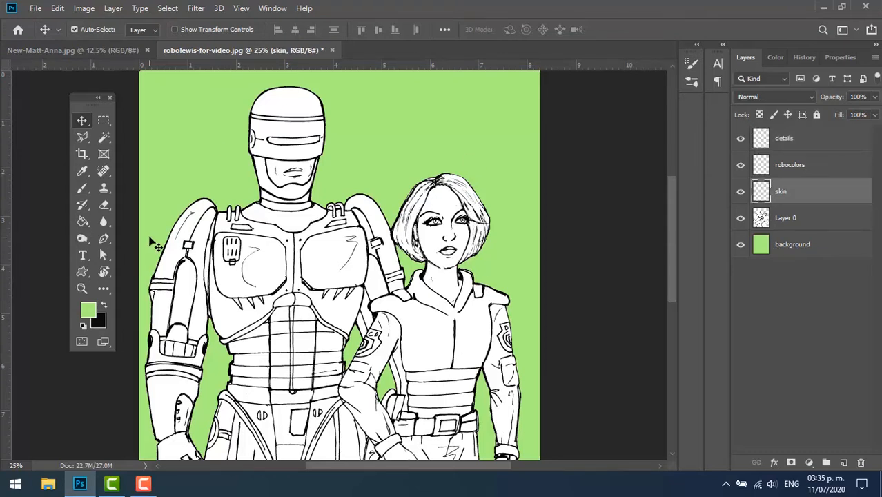
left_click(89, 313)
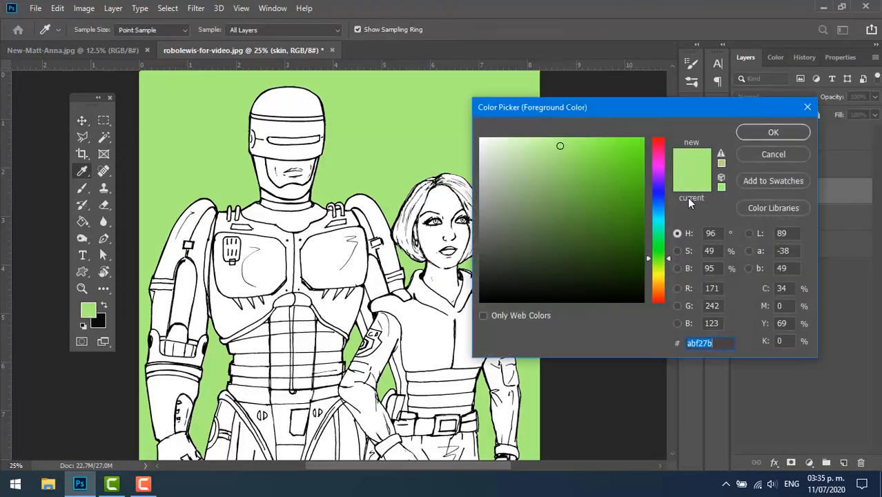
left_click(653, 285)
left_click(601, 149)
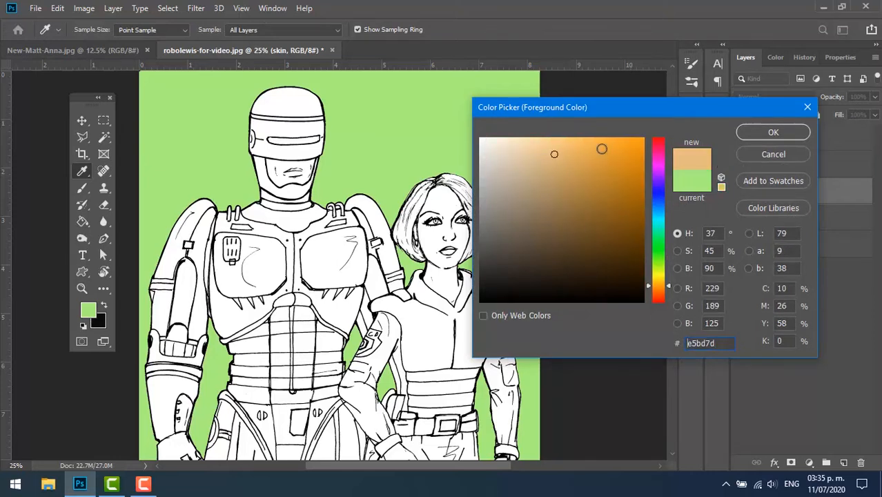
left_click(577, 180)
left_click(551, 195)
left_click(550, 156)
left_click_drag(649, 285, 649, 289)
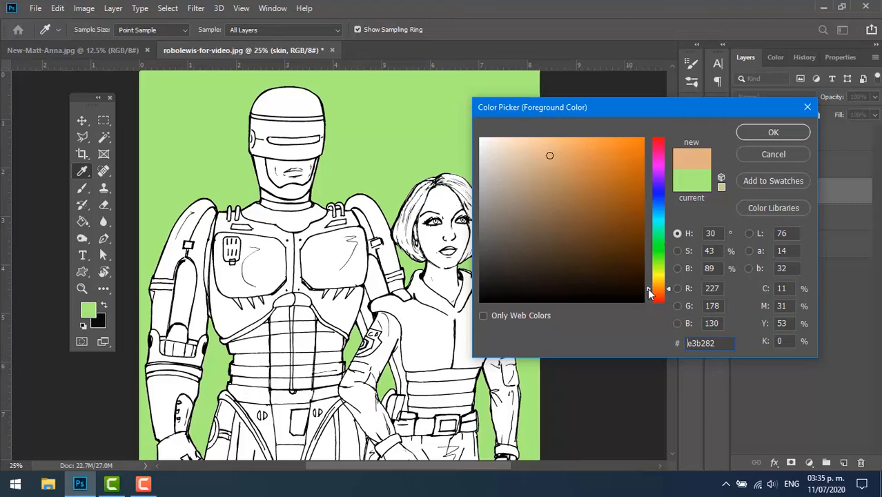
left_click(545, 142)
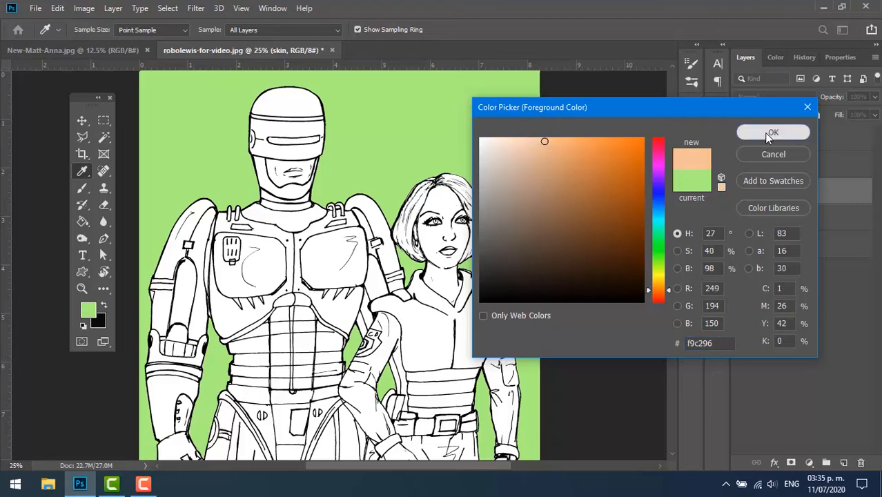
left_click(766, 132)
key("v")
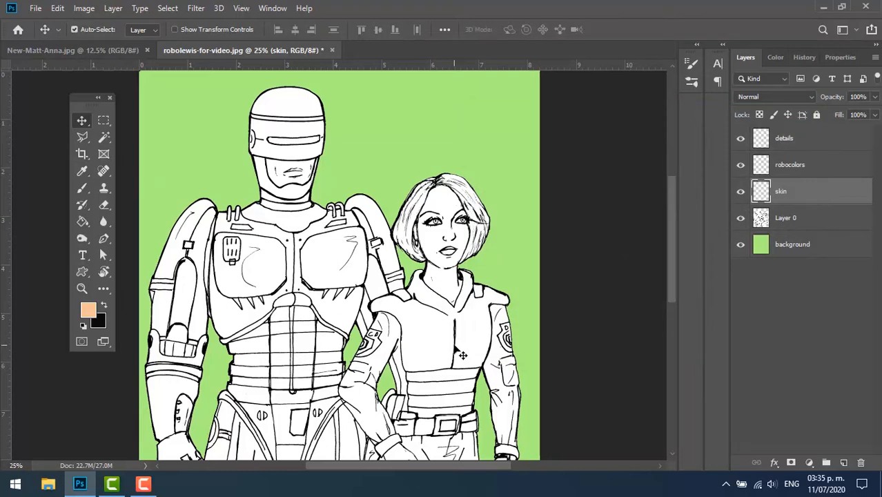
Sample a shaded skin tone from the man's face in New-Matt-Anna.jpg as the foreground colour.
left_click(59, 51)
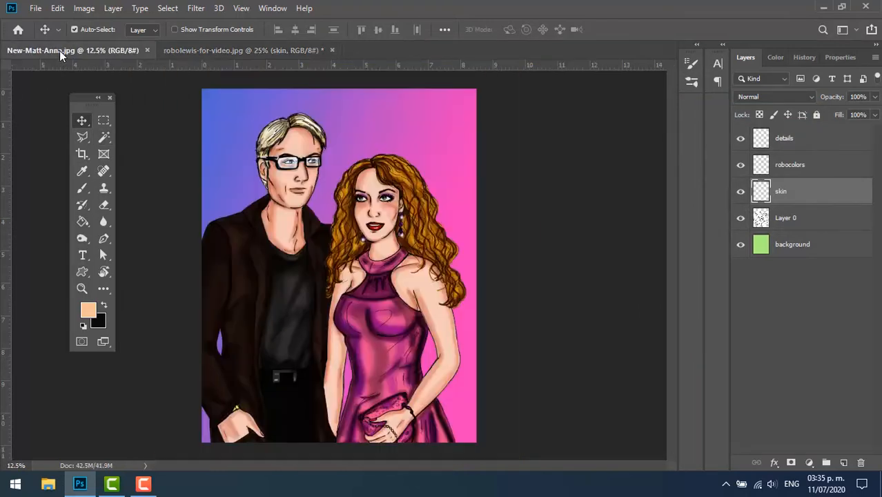
left_click(84, 171)
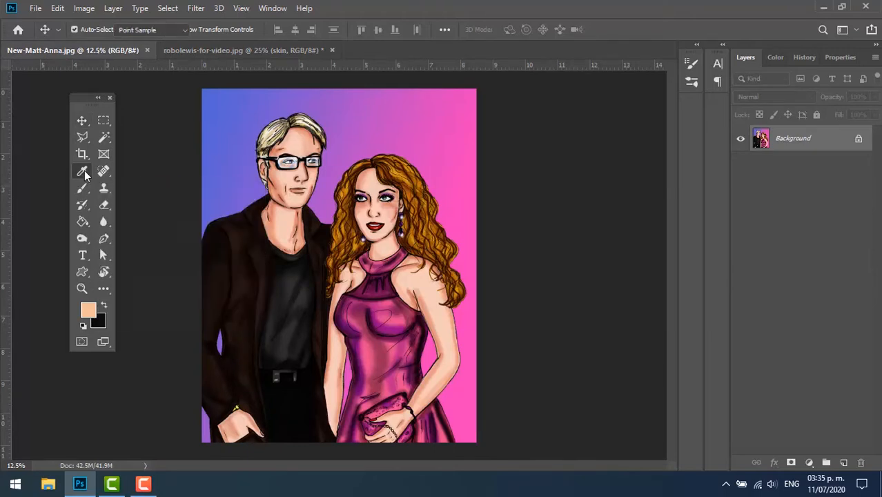
left_click(300, 143)
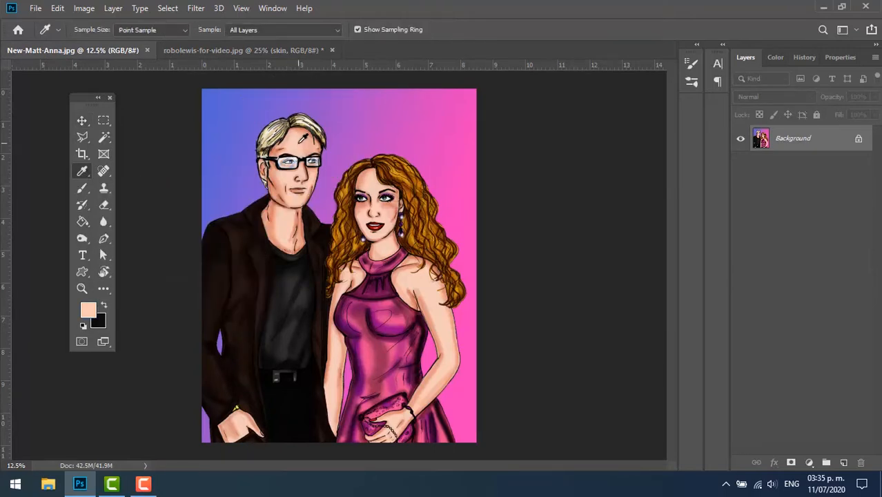
left_click(279, 175)
left_click(292, 200)
left_click(275, 173)
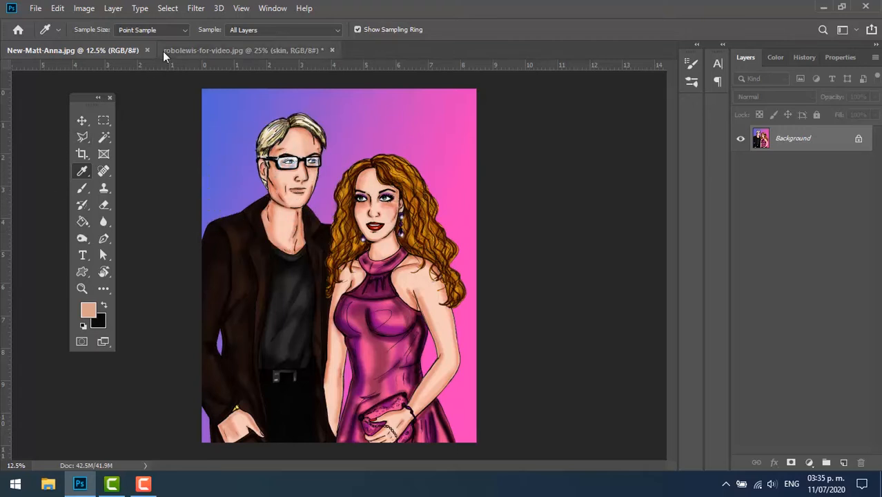
Return to robolewis-for-video.jpg and lighten the sampled foreground skin colour to e5ac97.
left_click(249, 51)
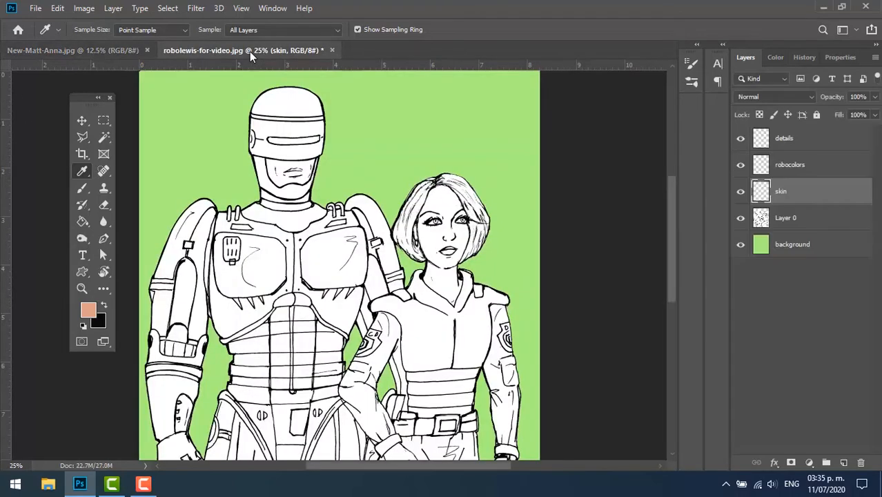
left_click(89, 314)
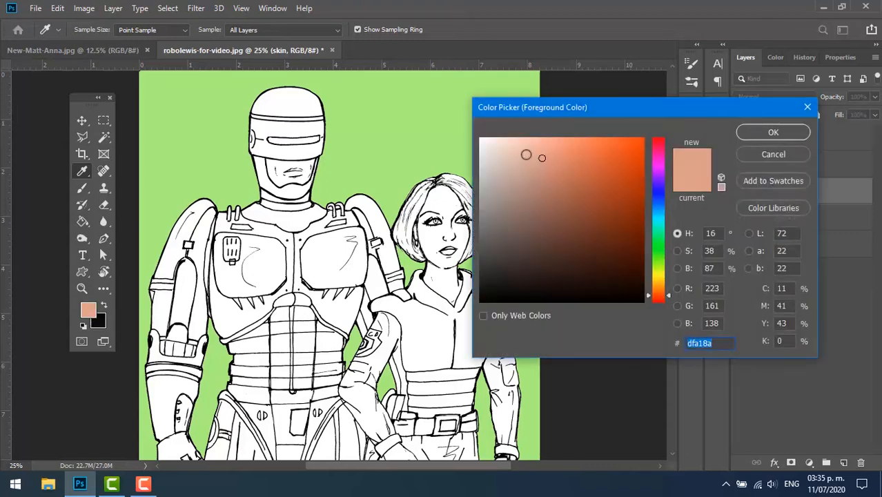
left_click(539, 155)
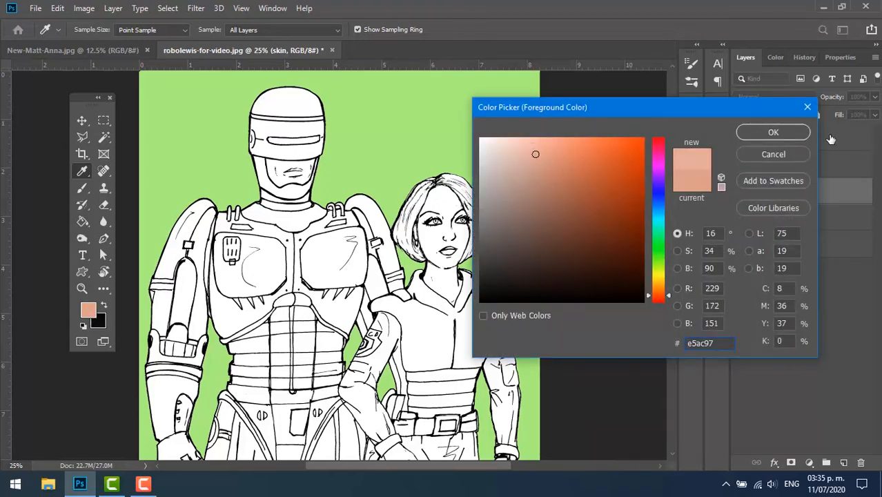
left_click(773, 132)
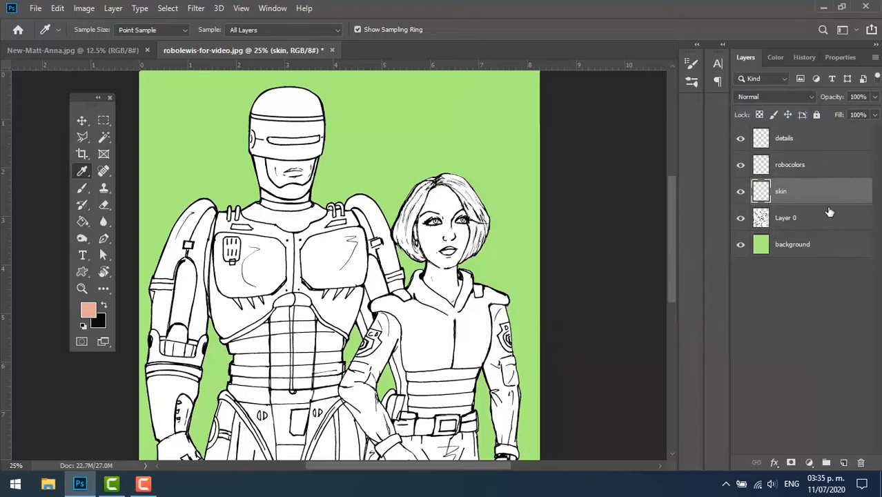
Try to select the woman's face with the Magic Wand on the empty skin layer, and clear the selection.
left_click(104, 140)
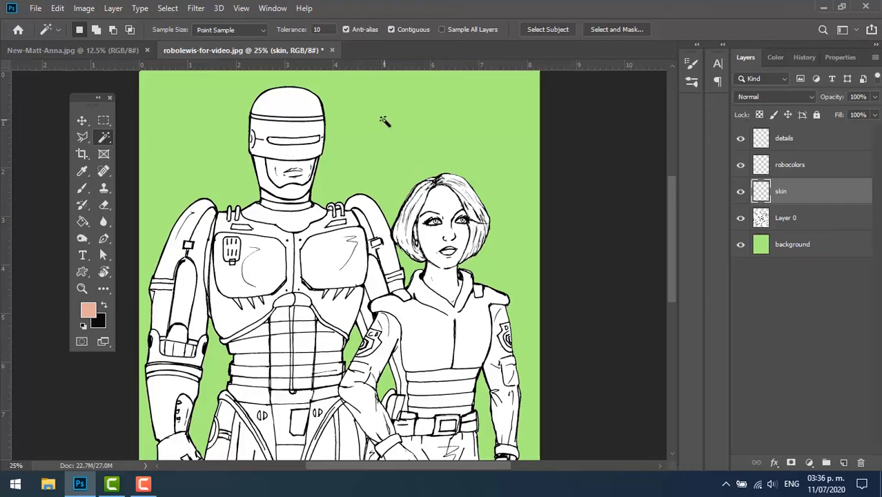
left_click(443, 235)
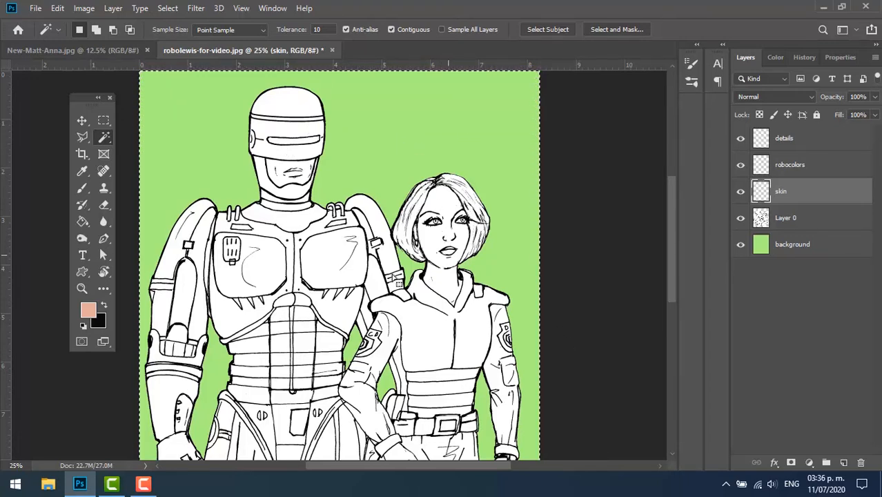
key("ctrl+d")
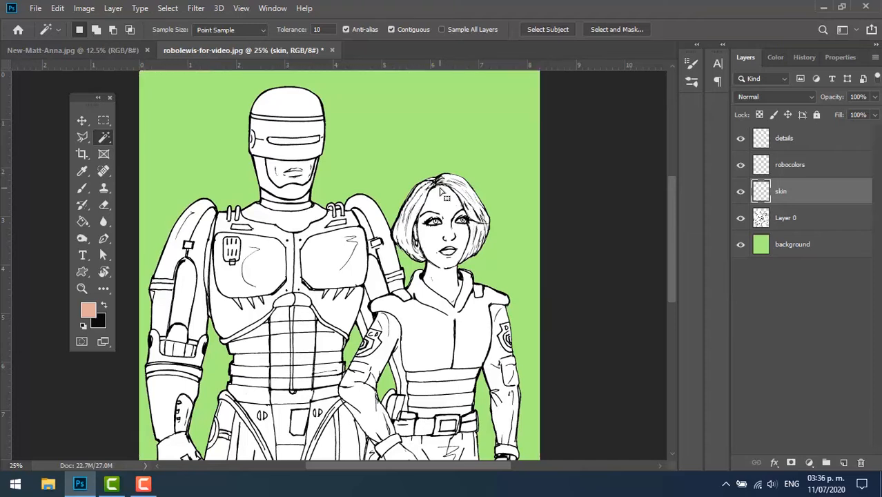
Try to select the woman's face, neck and hands and RoboCop's exposed lower face on Layer 0 with the Magic Wand.
left_click(812, 221)
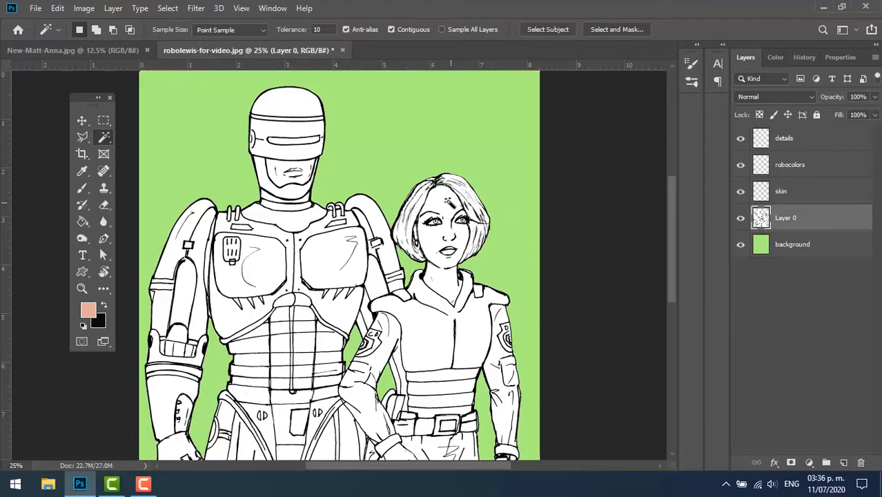
left_click(446, 200)
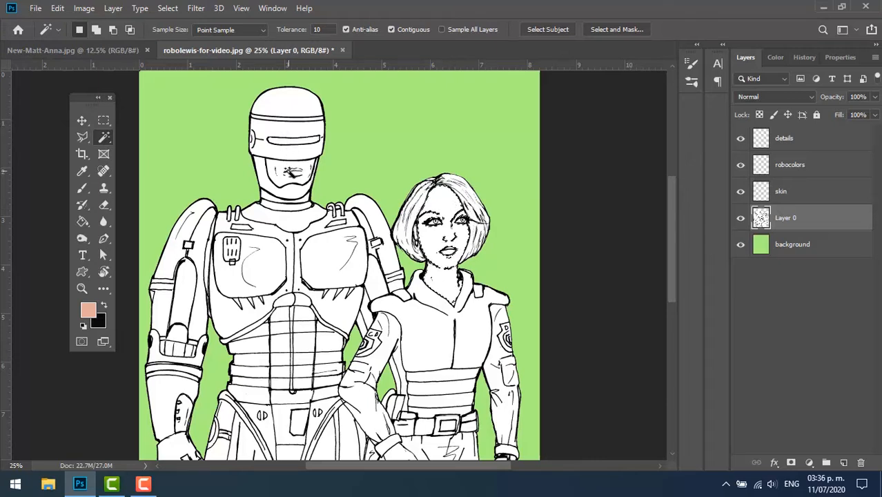
key("shift")
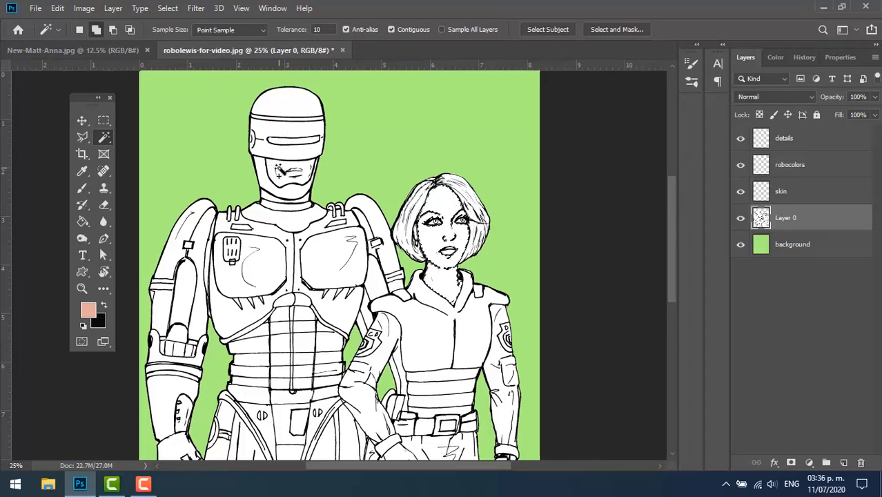
left_click(279, 170, "shift")
scroll(333, 278, "down", 4)
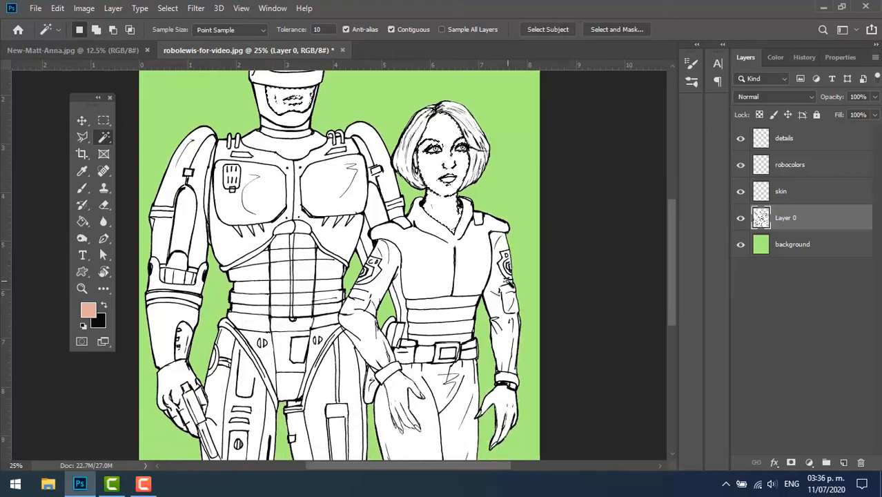
left_click(399, 388, "shift")
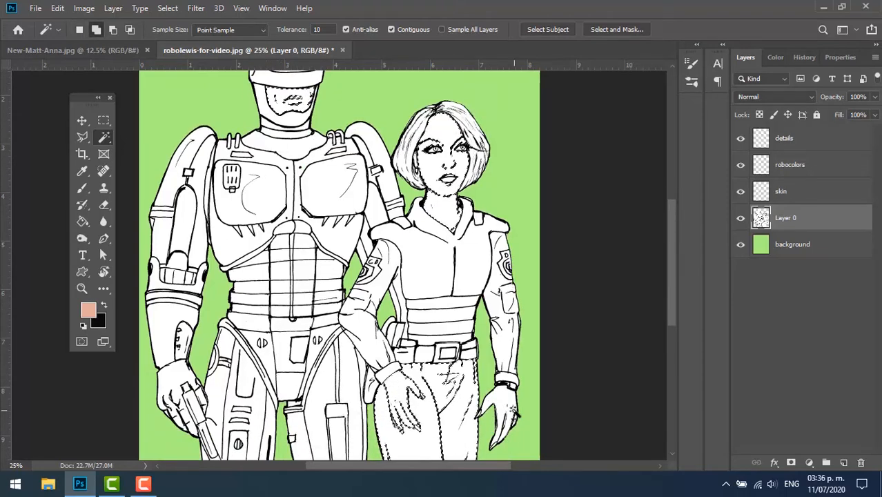
left_click(513, 412, "shift")
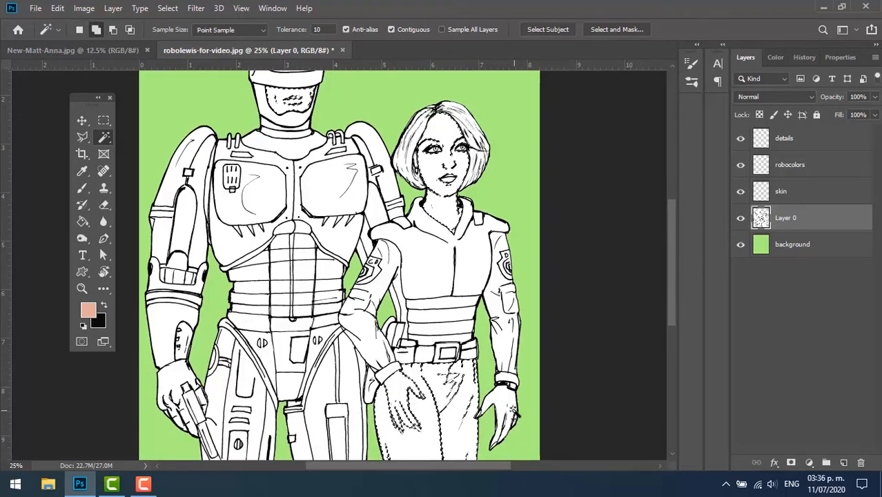
left_click(440, 405)
Select the woman's face and neck plus RoboCop's exposed lower face on Layer 0 with the Magic Wand.
scroll(453, 280, "up", 2)
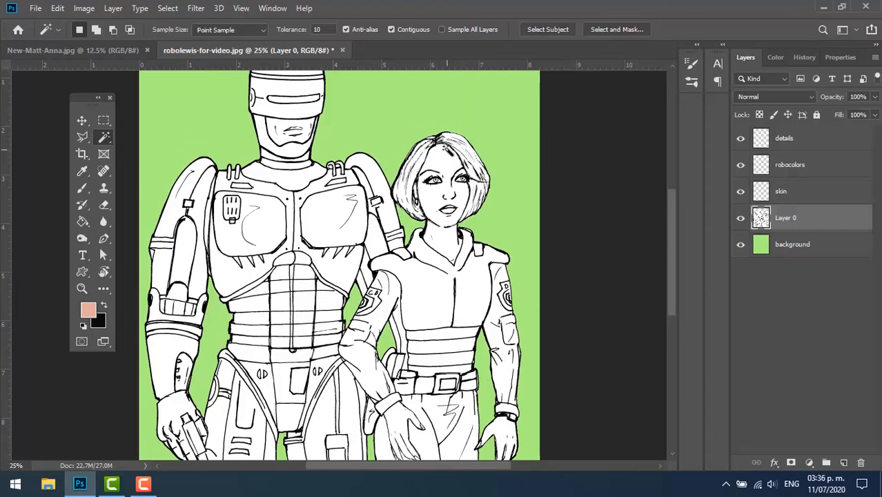
left_click(448, 148)
scroll(380, 243, "up", 1)
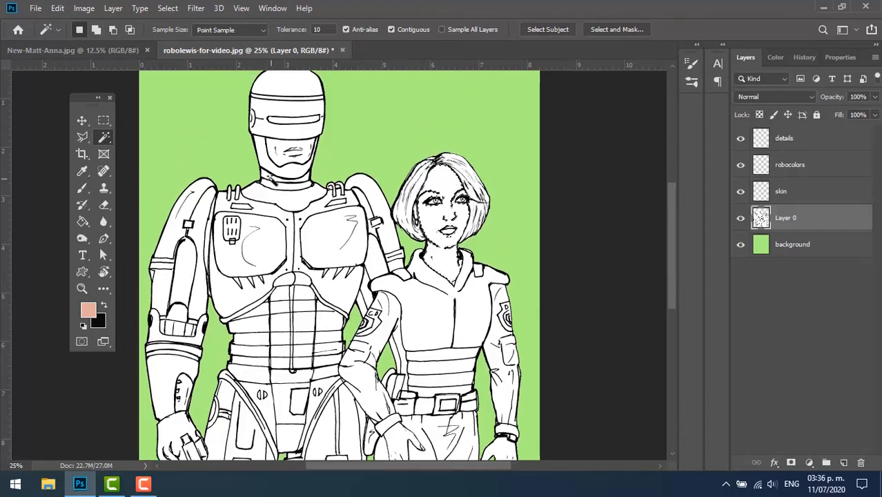
key("shift")
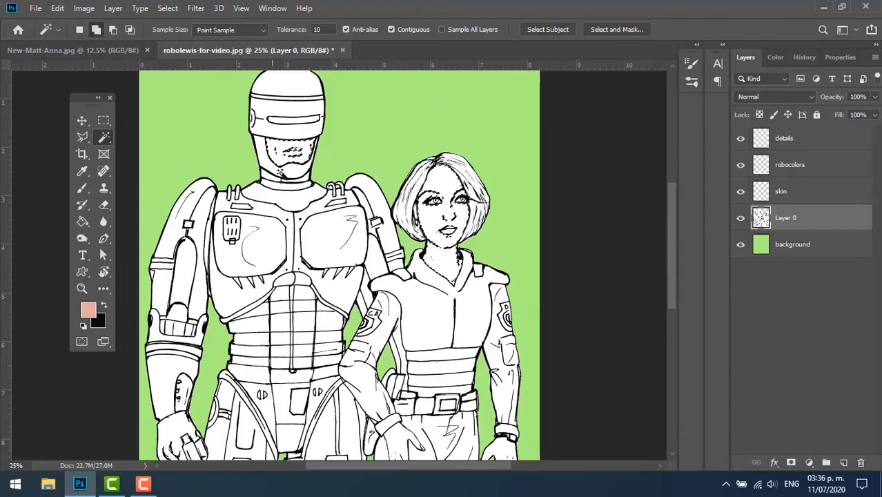
Fill the selected face and neck areas with the skin colour on the skin layer using the Paint Bucket.
left_click(811, 189)
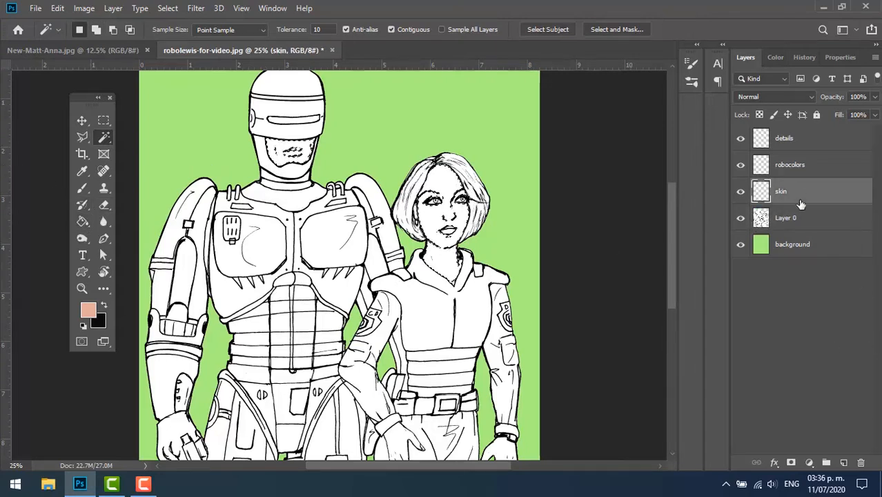
key("g")
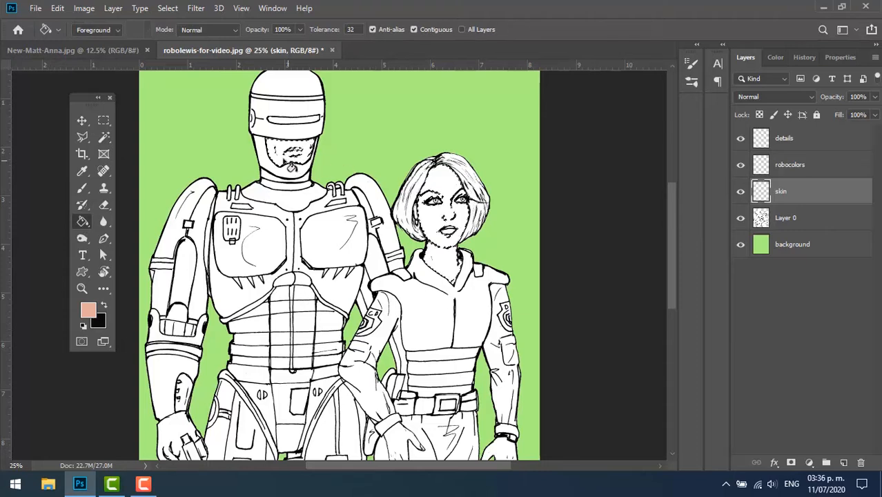
left_click(290, 162)
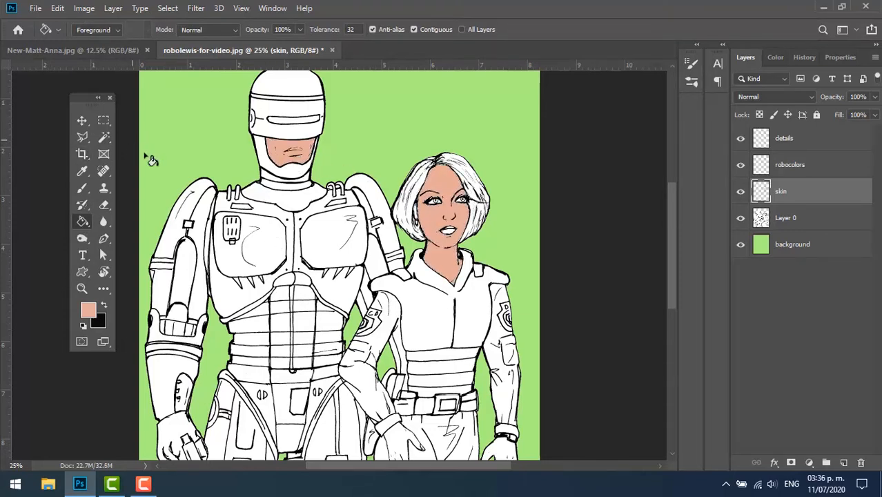
Brush skin colour over the lines around RoboCop's mouth on the skin layer and set that layer's blend mode to Multiply.
left_click(82, 290)
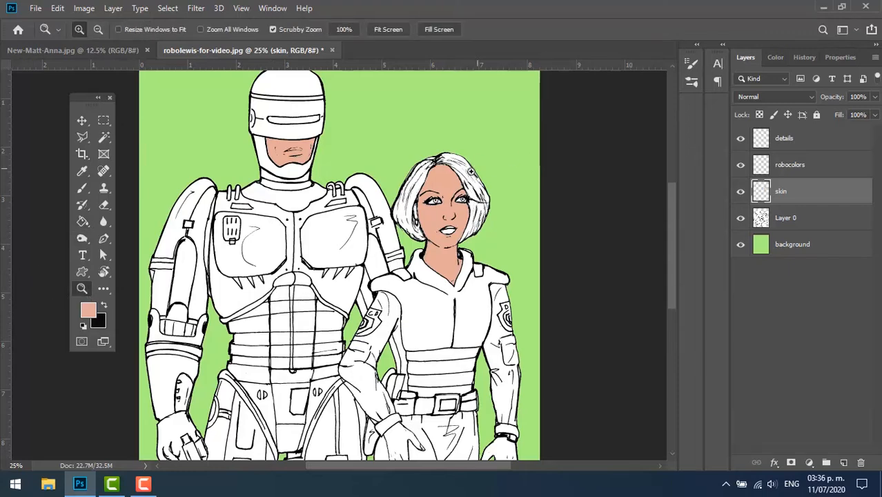
left_click(442, 229)
left_click(242, 142)
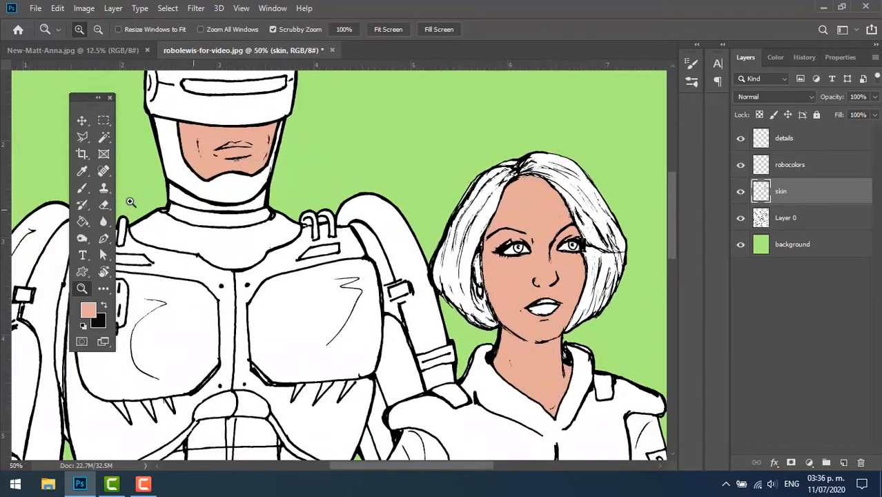
left_click(82, 187)
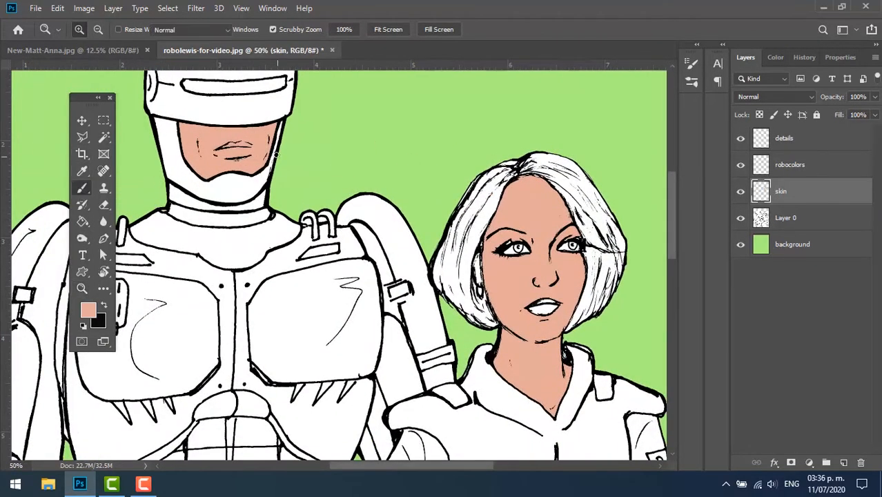
mouse_move(242, 143)
left_mouse_down()
mouse_move(210, 154)
mouse_move(226, 162)
mouse_move(256, 153)
mouse_move(195, 158)
left_mouse_up()
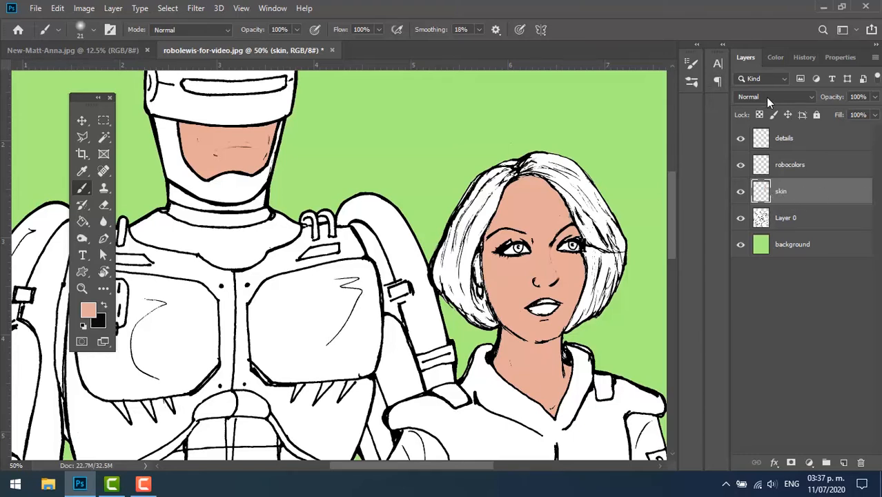
left_click(810, 96)
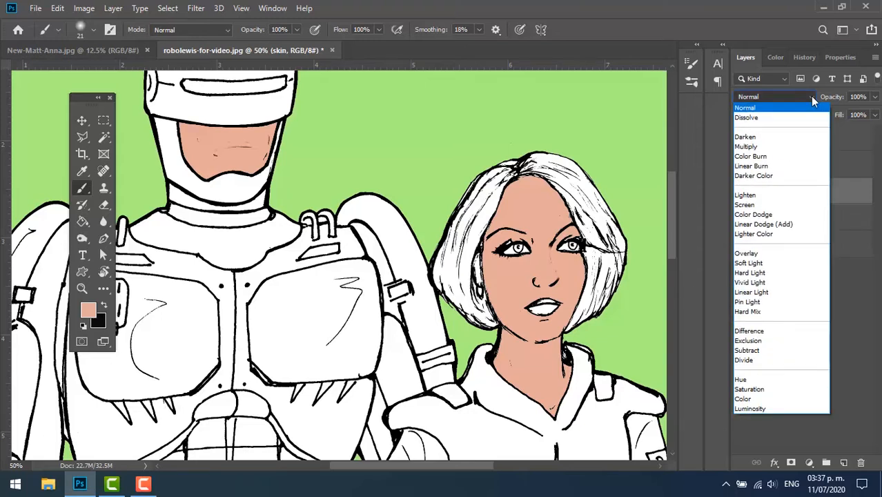
left_click(784, 148)
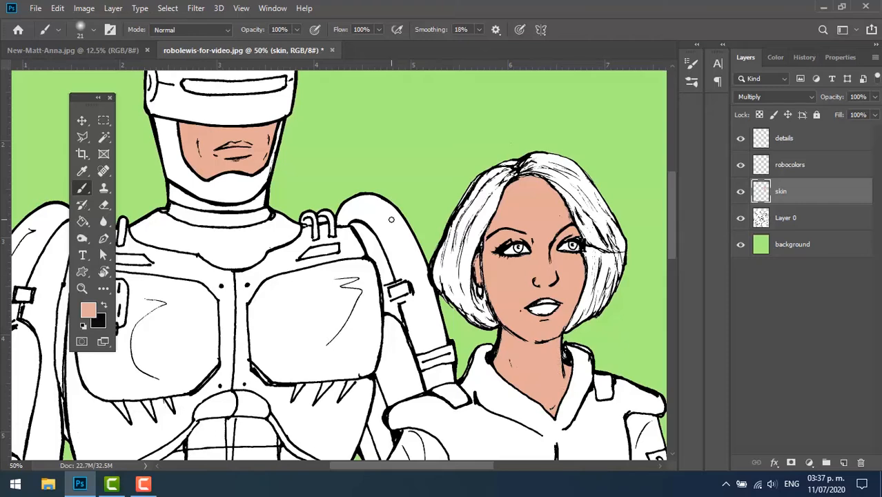
Try to select the woman's hand resting on her thigh on Layer 0 with the Magic Wand.
key("ctrl+minus")
key("ctrl+minus")
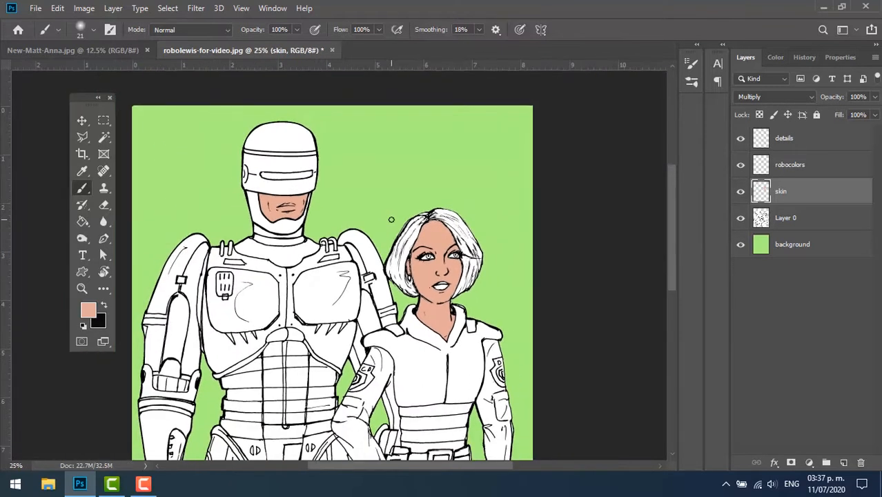
left_click(82, 289)
right_click(321, 232)
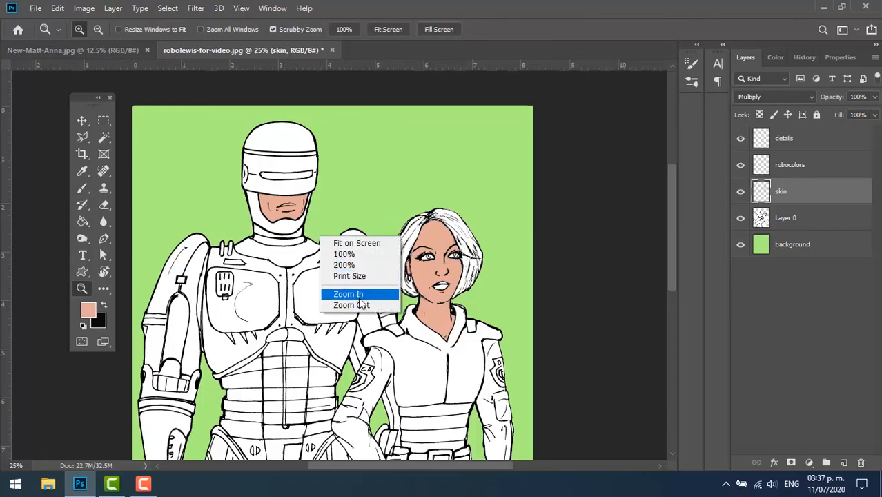
left_click(343, 302)
left_click_drag(410, 365, 425, 370)
left_click(424, 370)
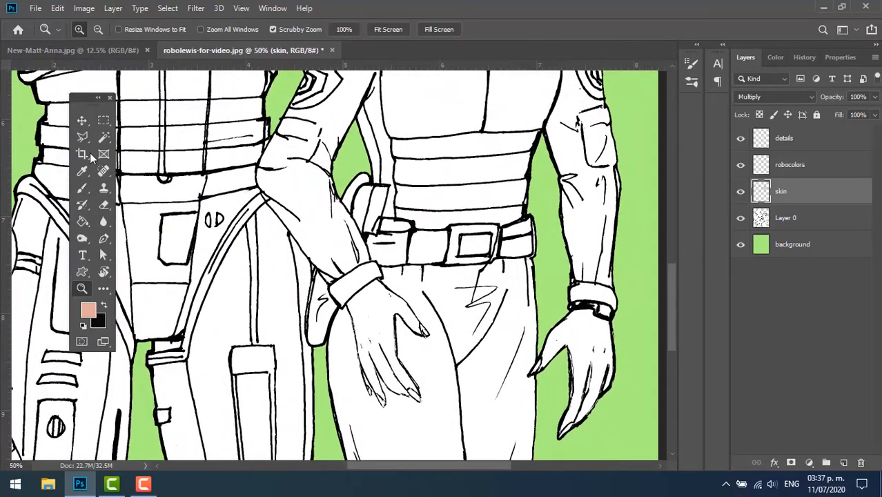
left_click(104, 138)
left_click(798, 219)
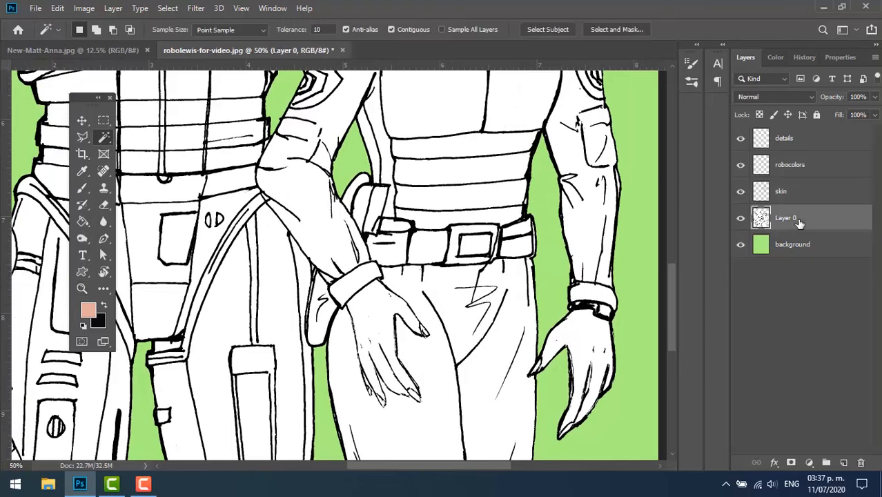
left_click(373, 330)
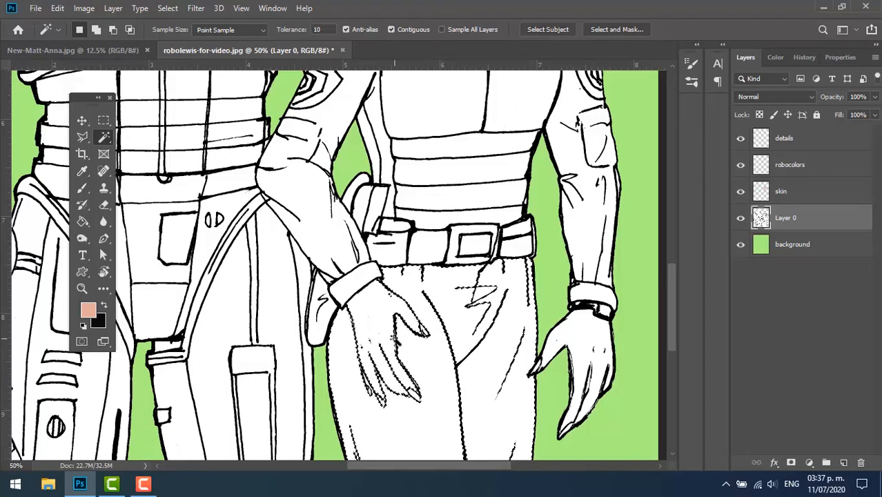
left_click(104, 120)
left_click(412, 223)
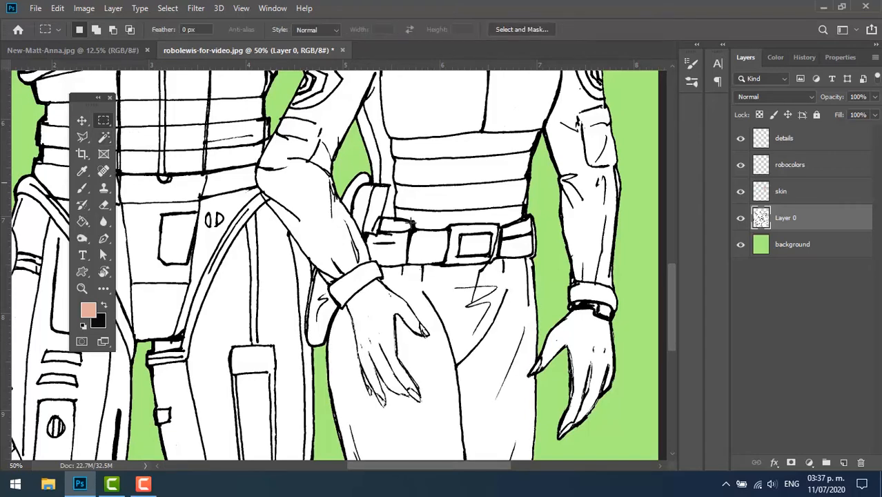
Sample black from the line art around the woman's hand as the foreground colour.
left_click(82, 289)
left_click(408, 371)
left_click(398, 347)
scroll(399, 341, "down", 3)
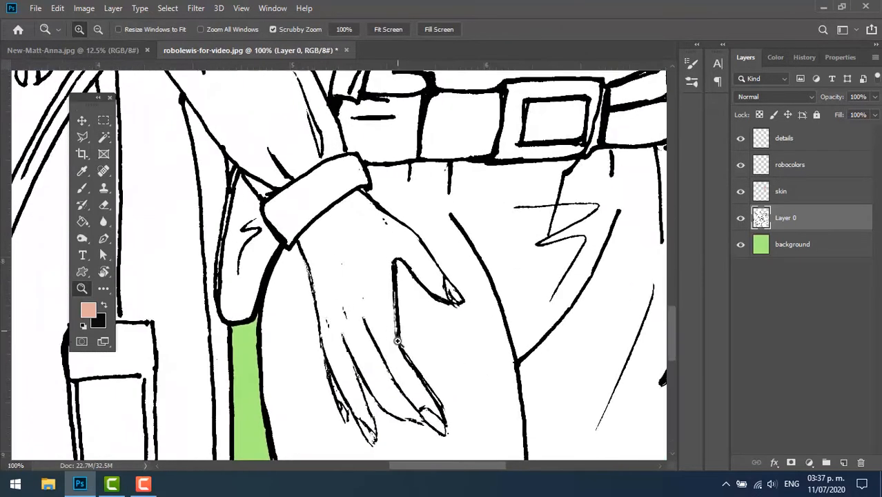
left_click(82, 170)
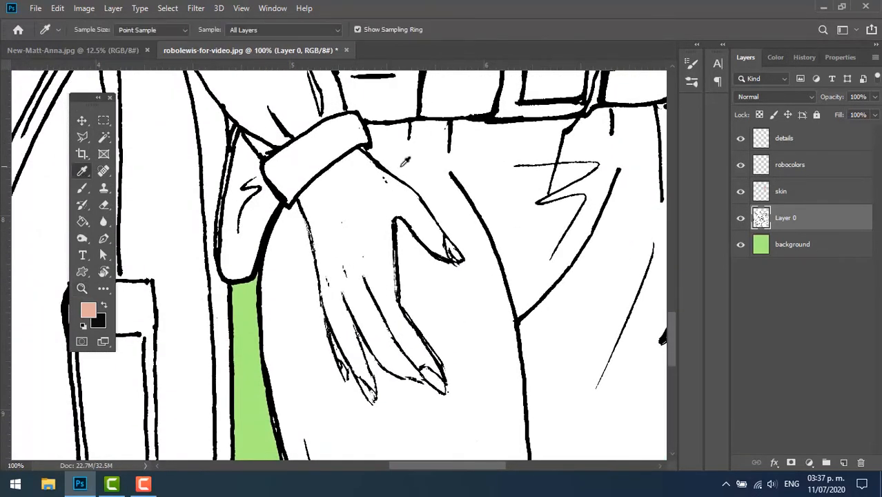
left_click(384, 166)
Try to retrace the little finger's outer outline on Layer 0 with a 7 px Soft Round brush.
left_click(79, 193)
left_click(93, 30)
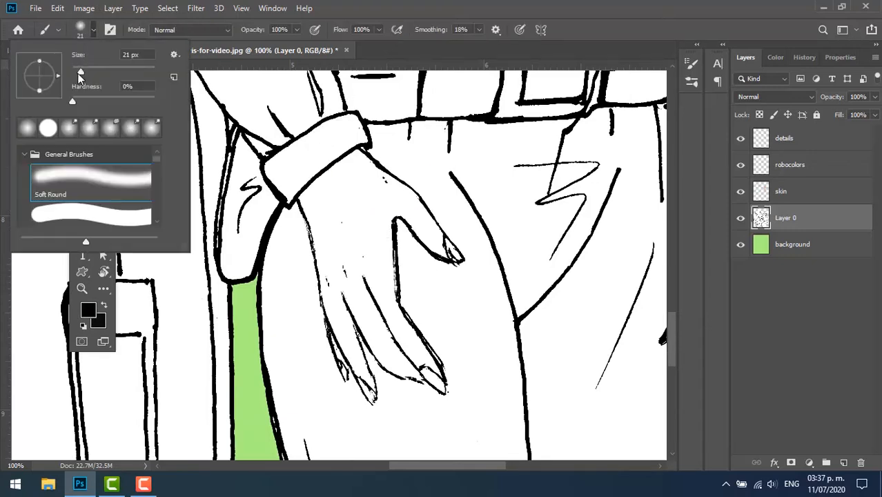
left_click_drag(81, 73, 76, 73)
left_click(324, 310)
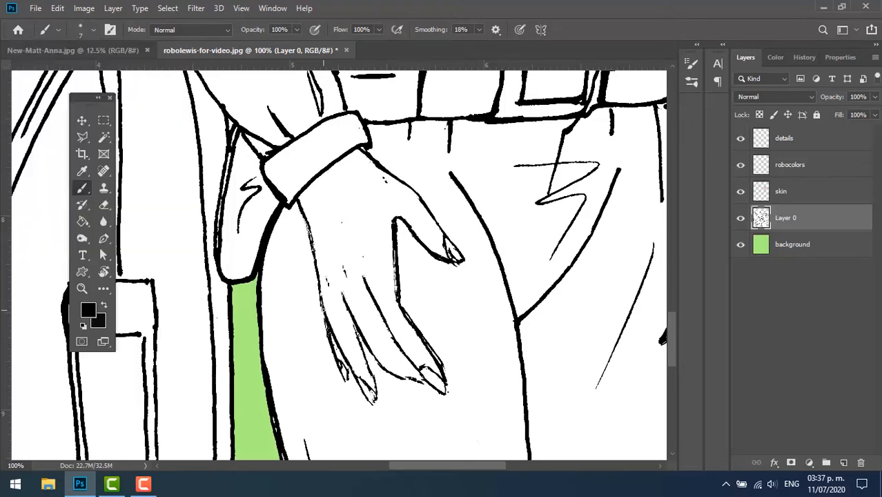
left_click_drag(327, 330, 321, 302)
key("ctrl+z")
Choose the Hard Round brush preset and set its size to 6 px.
left_click(93, 31)
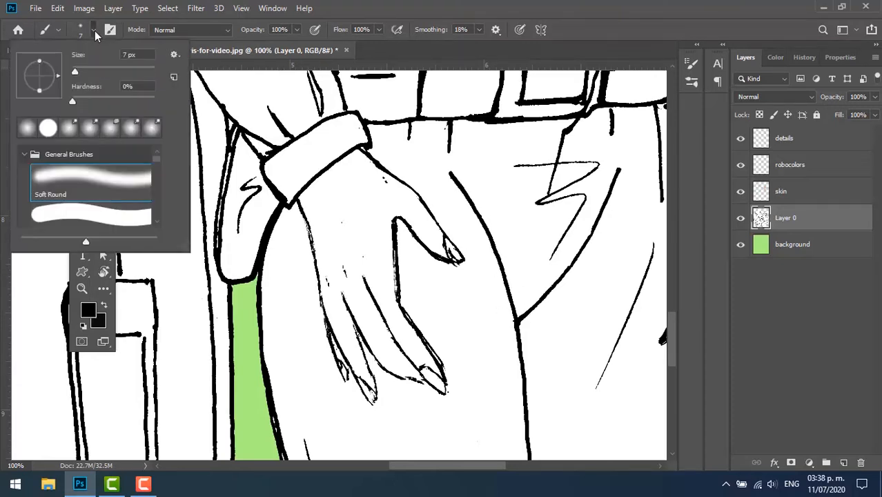
left_click(49, 130)
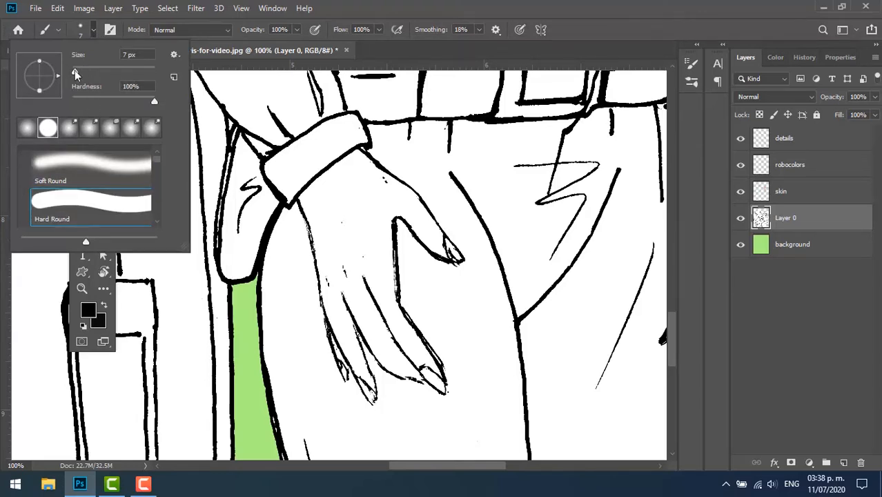
left_click_drag(76, 73, 74, 74)
left_click(471, 4)
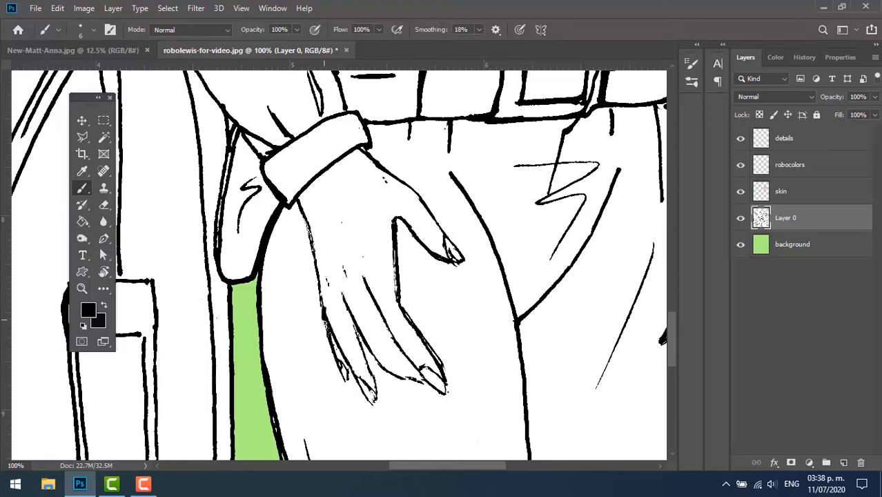
Try to retrace a finger outline of the woman's hand on Layer 0 with the brush at 1 px.
left_click(95, 32)
left_click_drag(75, 73, 73, 73)
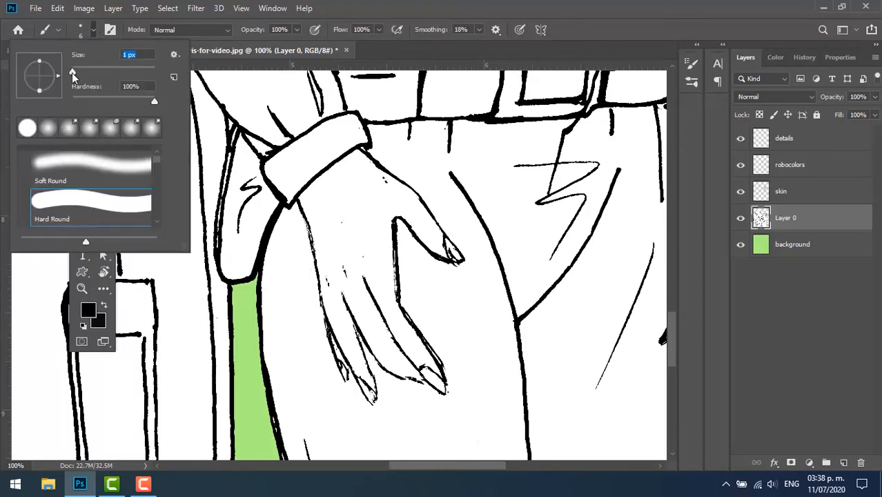
key("Return")
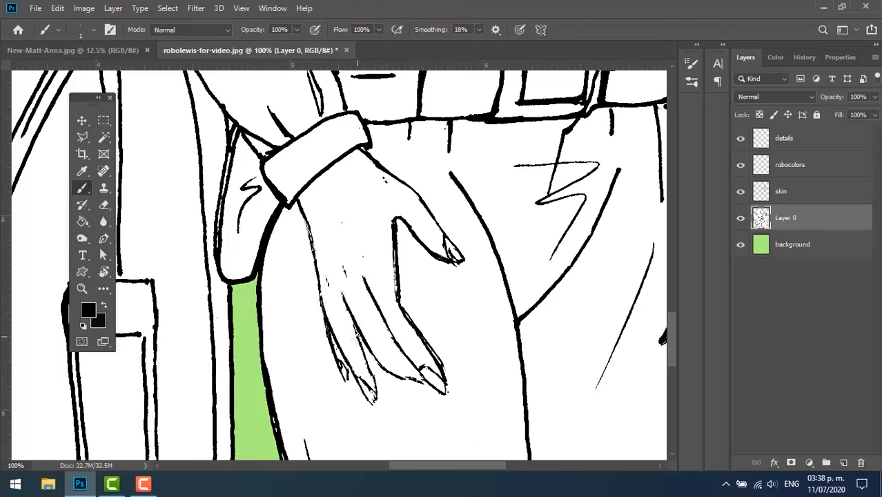
left_click_drag(357, 351, 371, 383)
key("ctrl+z")
Set the Hard Round brush size to 2 px.
left_click(92, 30)
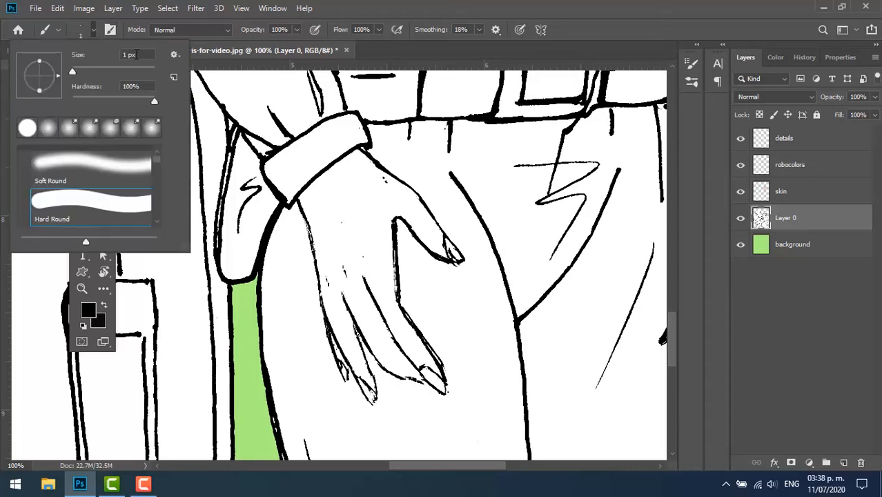
left_click_drag(136, 55, 99, 53)
type("2")
key("Return")
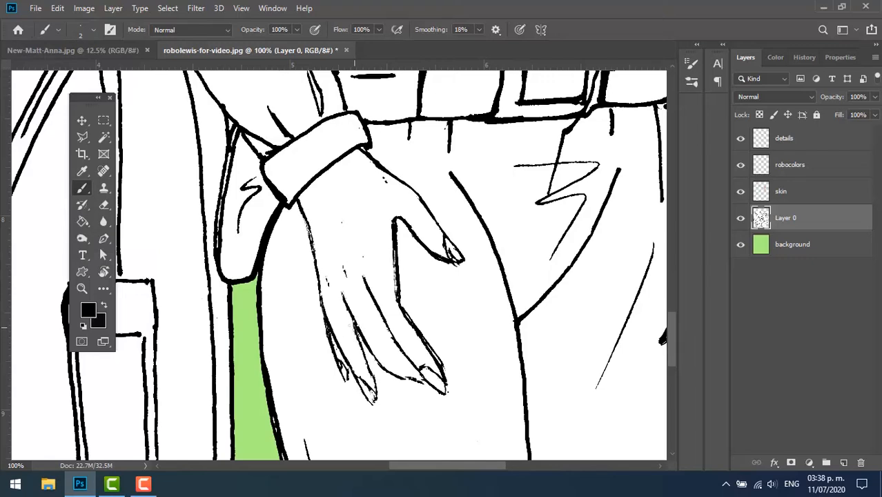
Try to select only the woman's hand on her thigh with the Magic Wand on Layer 0.
left_click(103, 137)
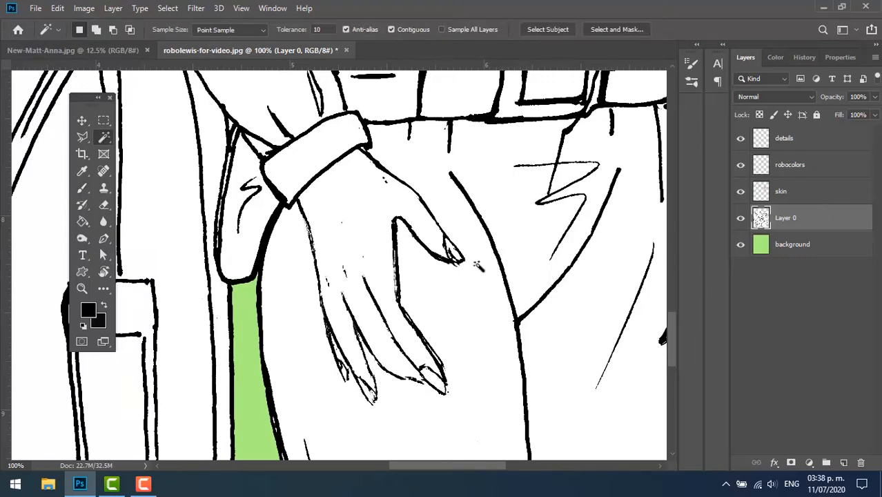
left_click(357, 242)
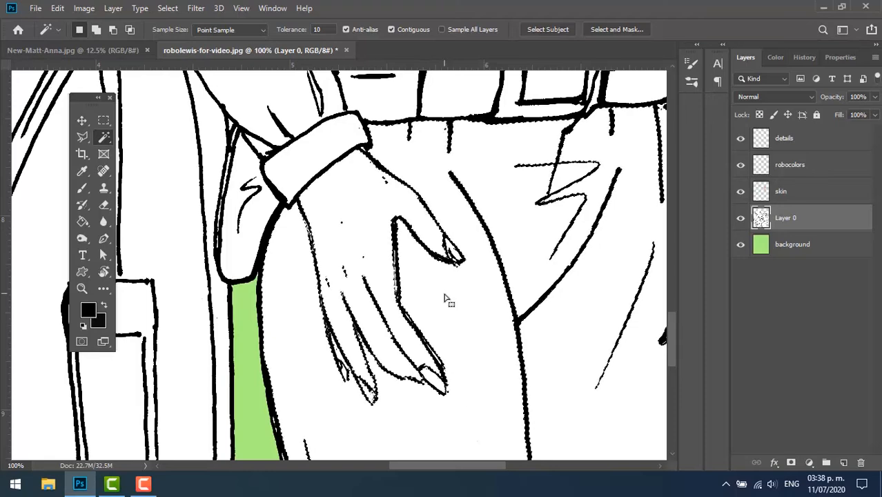
key("ctrl+d")
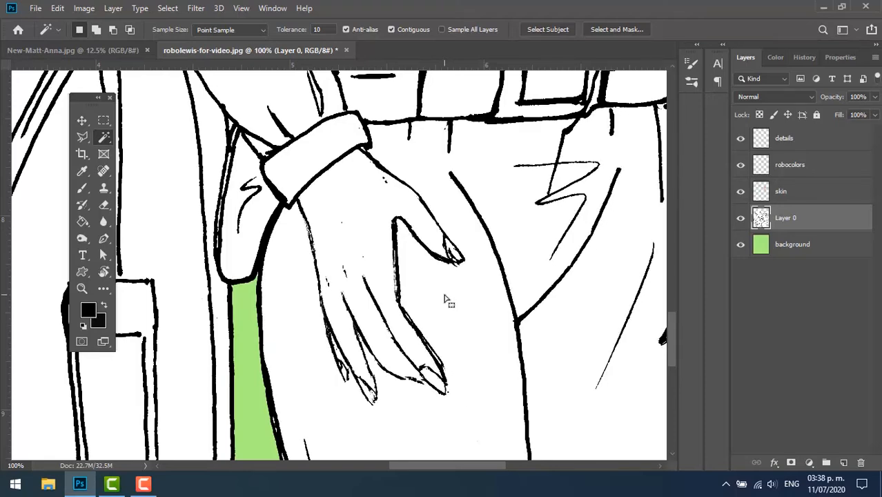
Brush black over the gaps in the fingertips, fingers and outer edge of the woman's hand on Layer 0 to close its outline.
left_click(82, 289)
left_click(414, 277)
scroll(355, 282, "down", 3)
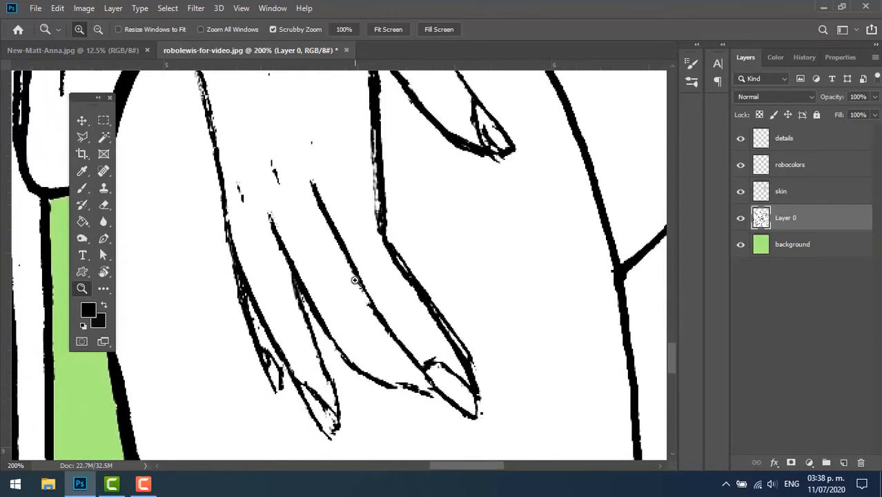
left_click(81, 188)
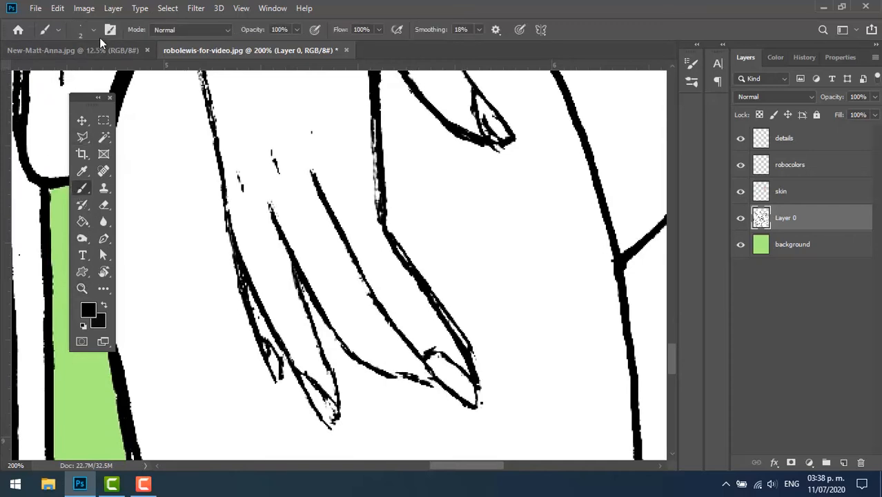
mouse_move(388, 374)
left_mouse_down()
mouse_move(437, 388)
mouse_move(394, 376)
left_mouse_up()
left_click_drag(293, 260, 295, 284)
mouse_move(331, 370)
left_mouse_down()
mouse_move(342, 403)
mouse_move(329, 429)
left_mouse_up()
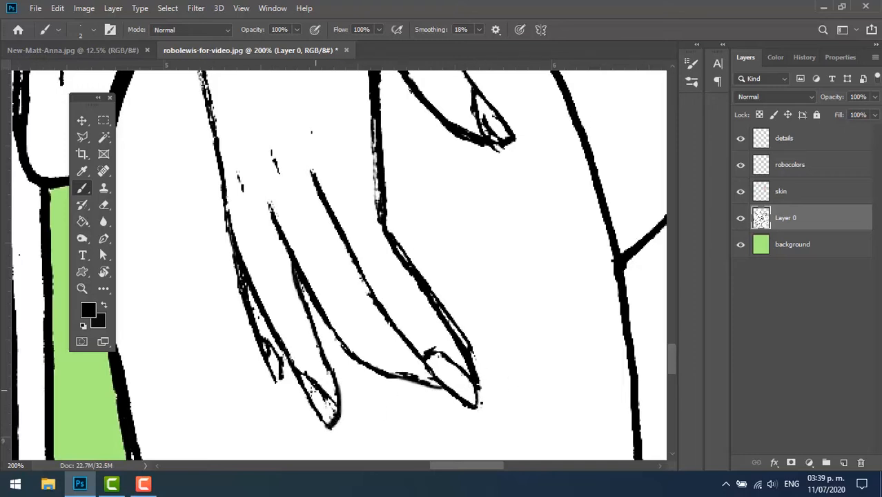
left_click_drag(279, 378, 283, 356)
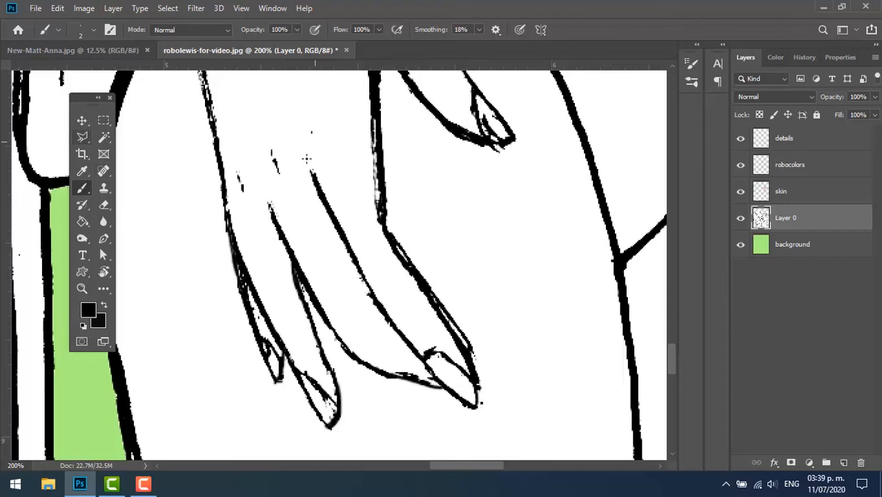
scroll(292, 174, "up", 3)
left_click_drag(197, 123, 225, 258)
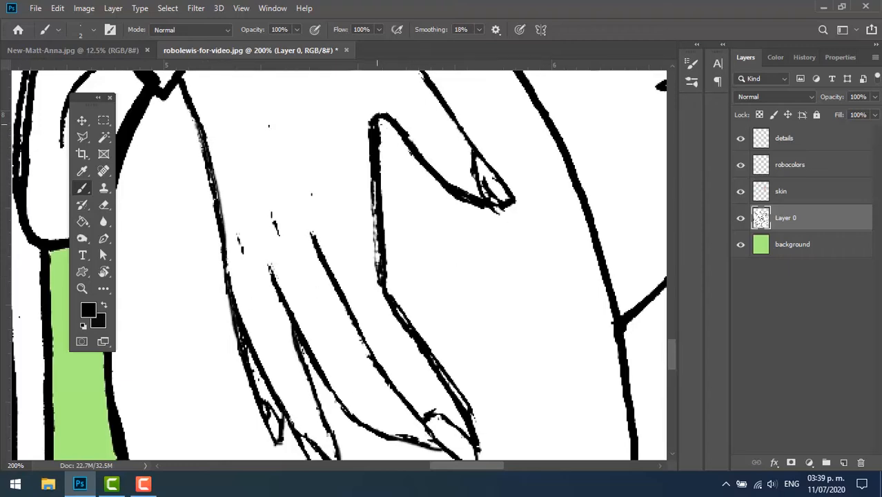
Select the inside of the closed hand outline on Layer 0 with the Magic Wand.
left_click(104, 137)
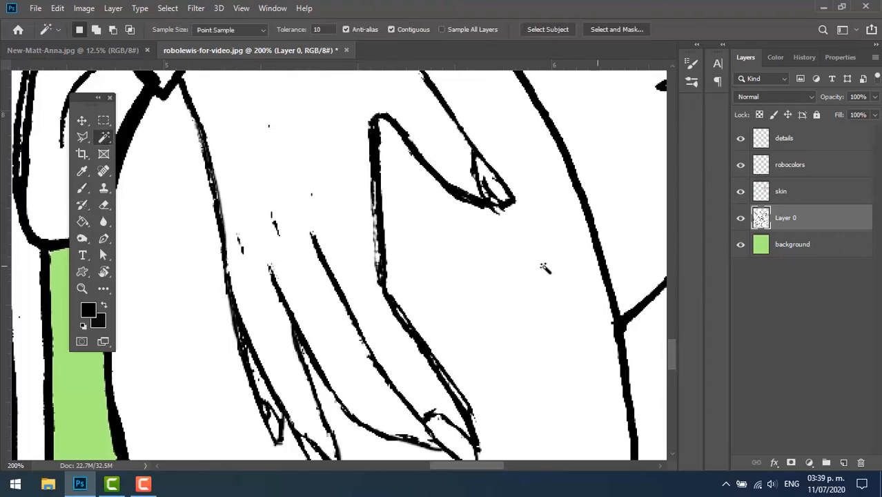
key("ctrl+minus")
key("ctrl+minus")
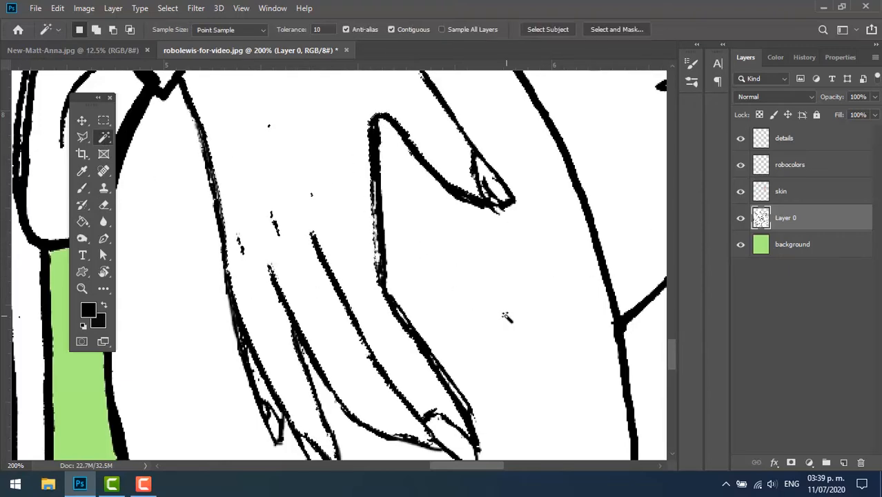
key("ctrl+minus")
key("ctrl+minus")
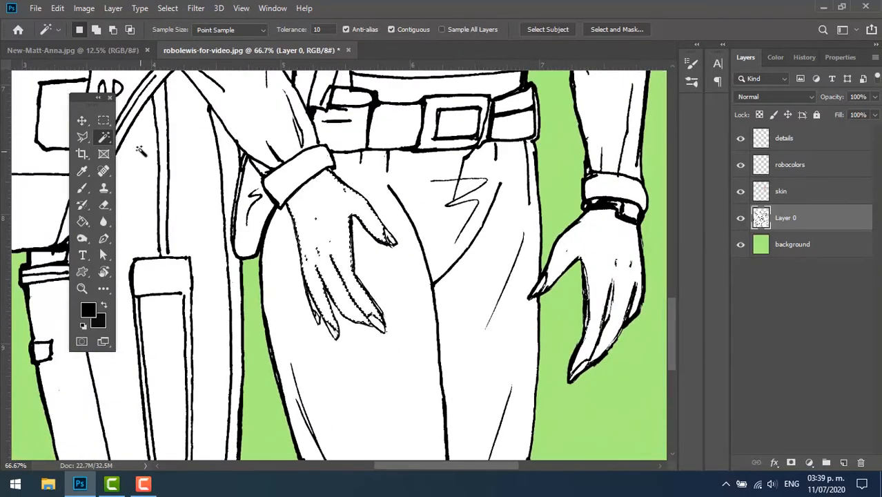
Activate the skin layer and sample the skin colour from the woman's face as the foreground colour.
left_click(82, 120)
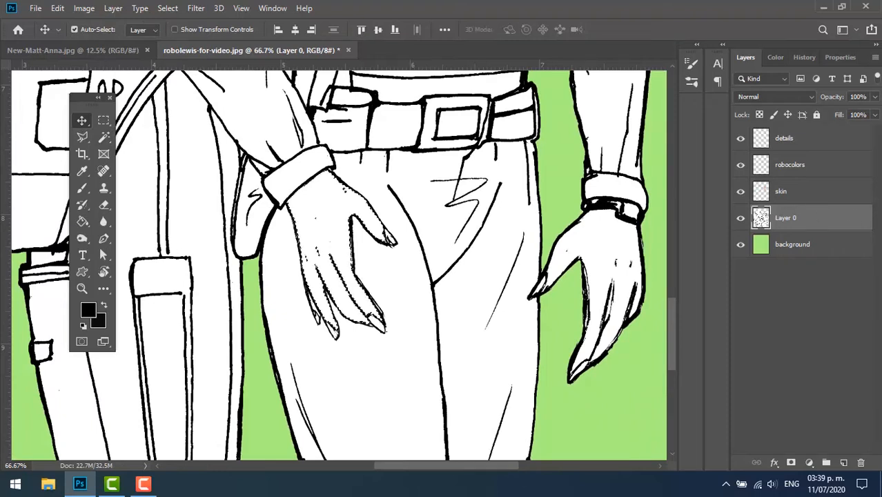
left_click(81, 221)
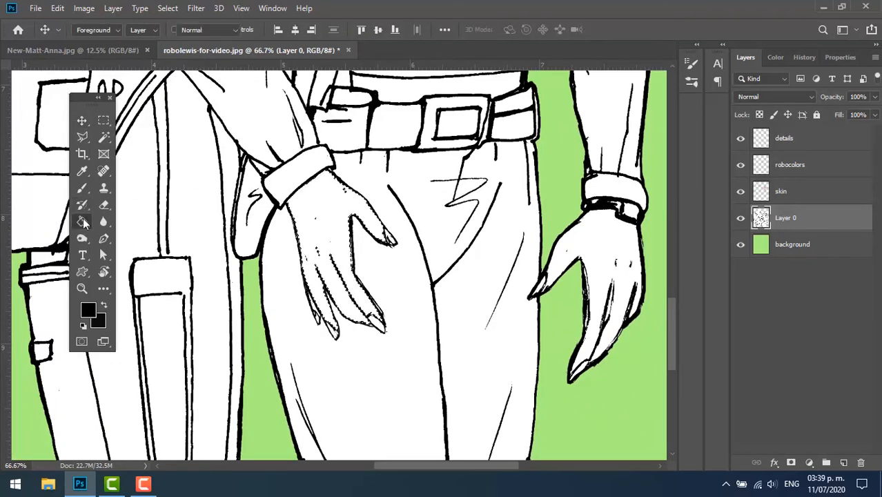
left_click(813, 199)
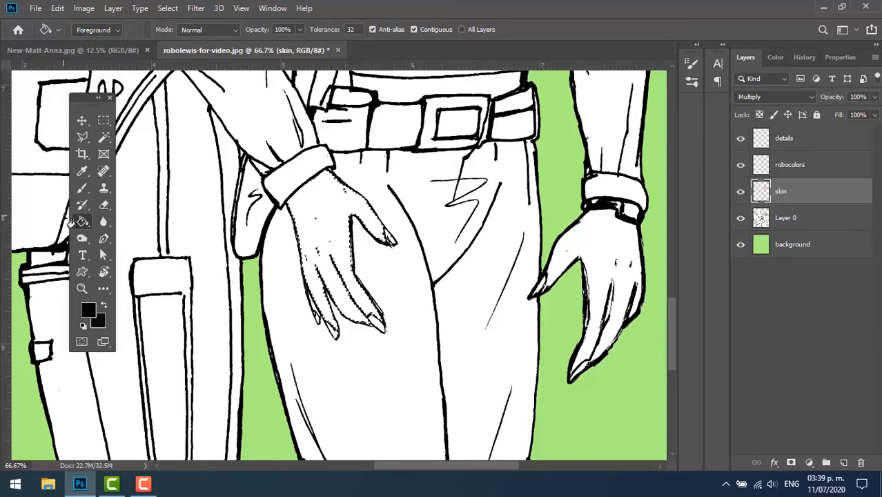
scroll(195, 297, "up", 10)
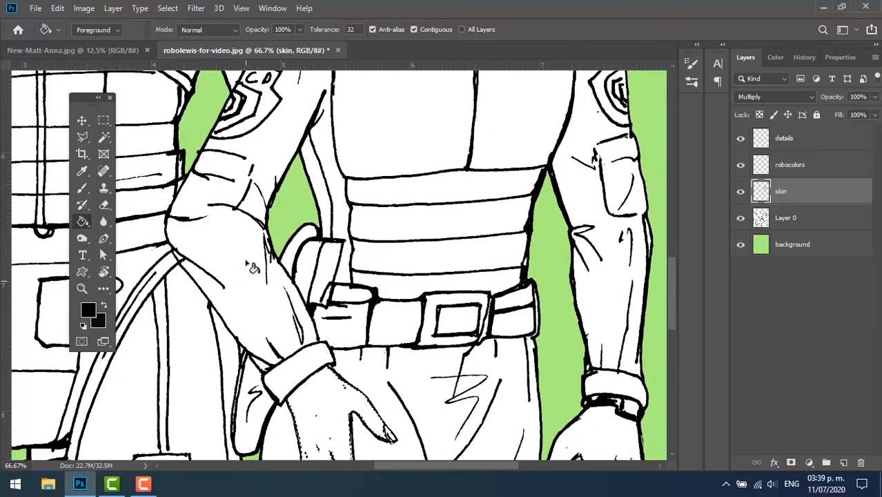
scroll(256, 265, "up", 5)
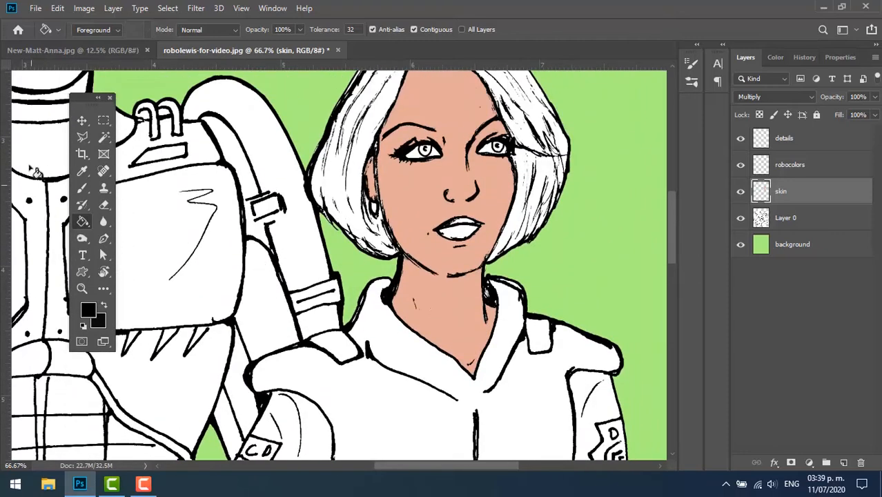
left_click(83, 170)
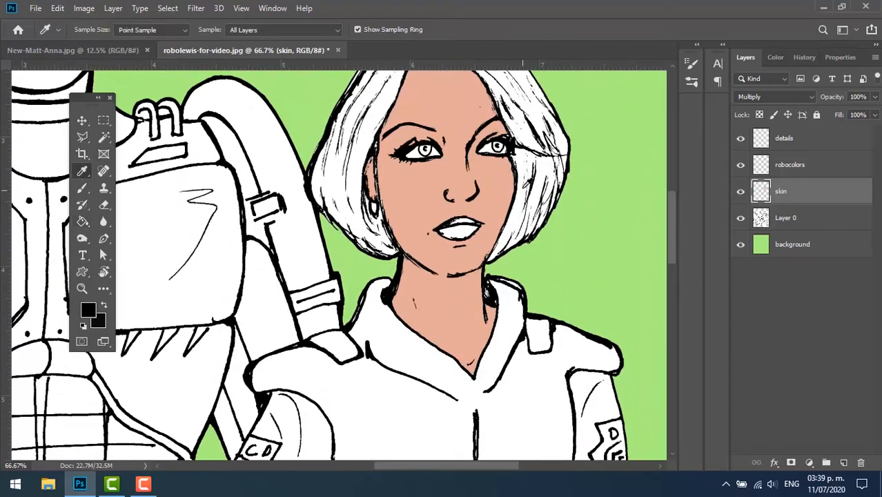
left_click(500, 179)
scroll(469, 259, "down", 8)
scroll(469, 259, "down", 5)
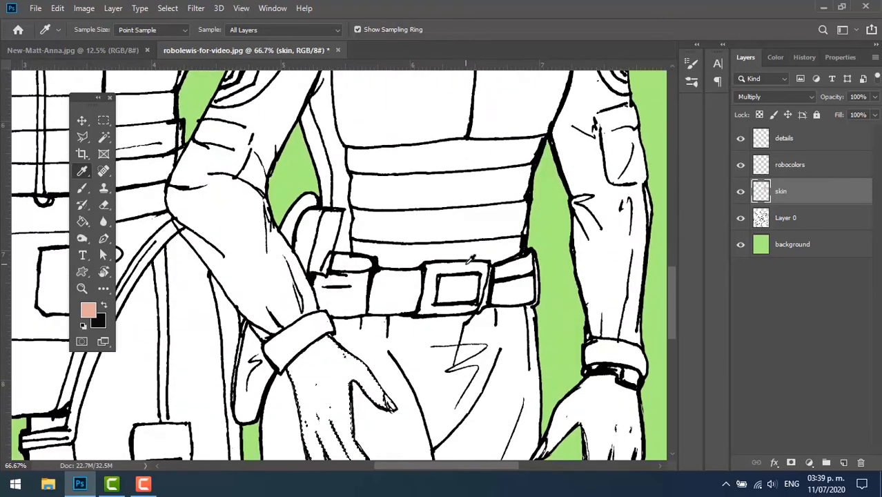
Fill the selected hand on the woman's thigh with the sampled skin colour on the skin layer.
left_click(81, 223)
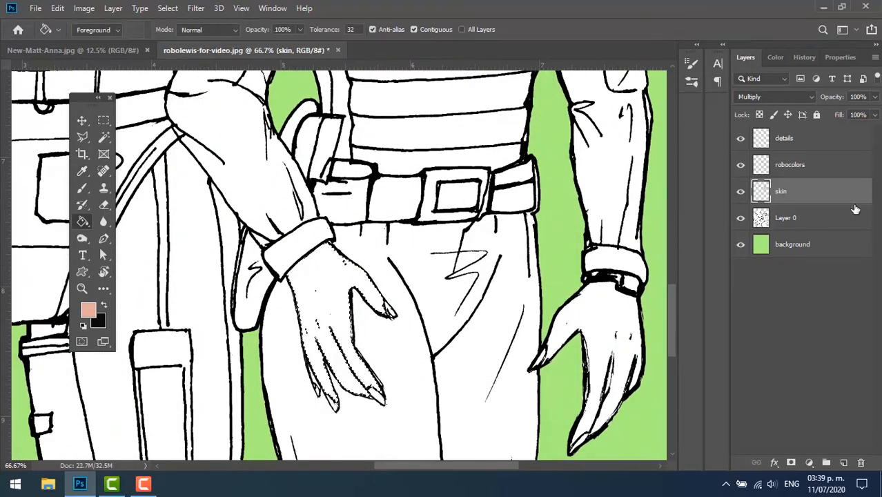
left_click(334, 284)
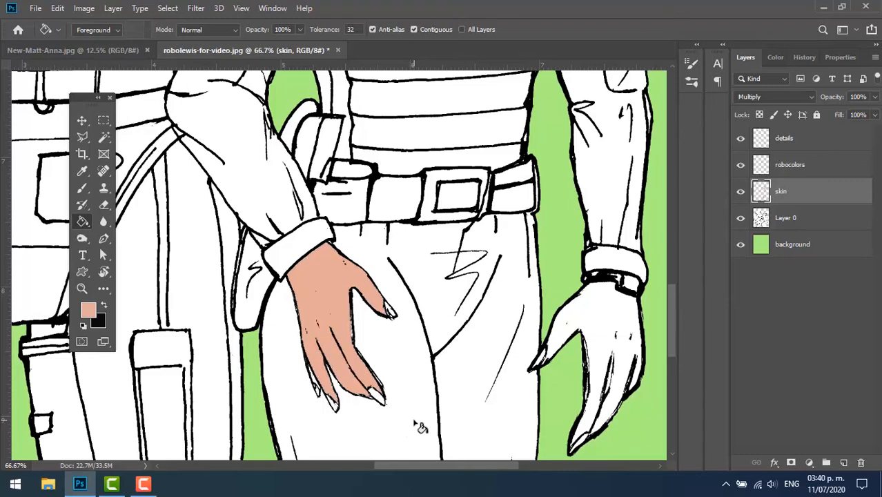
Select the top section of RoboCop's helmet on Layer 0 with the Magic Wand.
key("z")
right_click(403, 188)
left_click(445, 262)
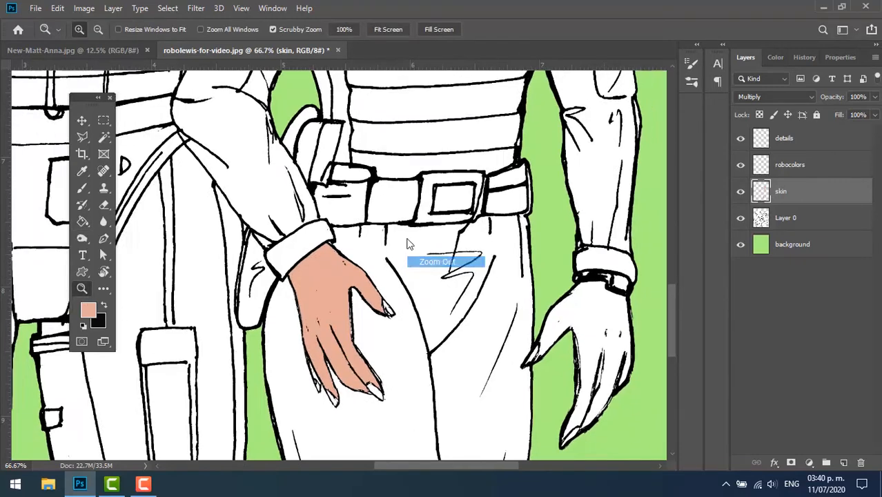
right_click(406, 239)
left_click(442, 308)
right_click(402, 243)
left_click(423, 314)
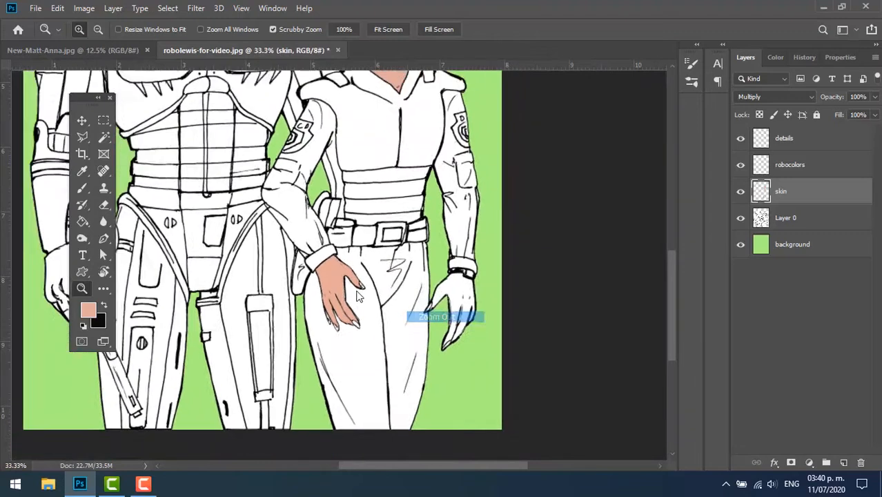
scroll(362, 291, "up", 4)
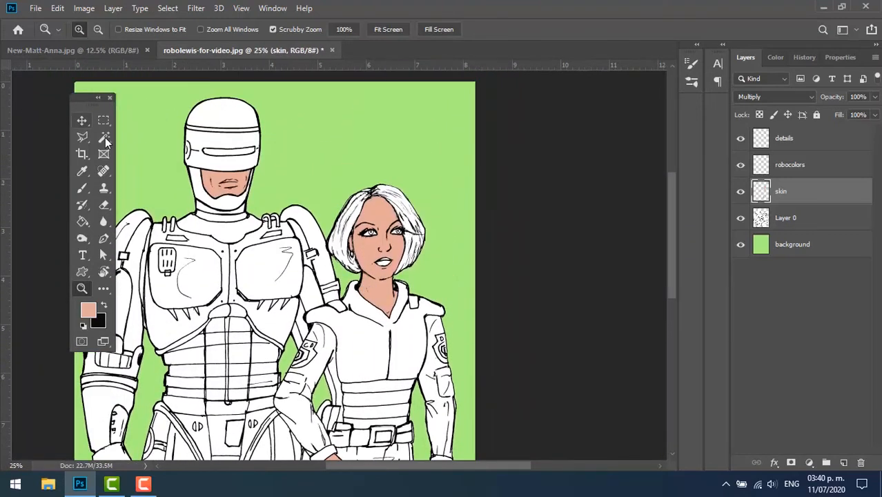
left_click(104, 138)
left_click(817, 222)
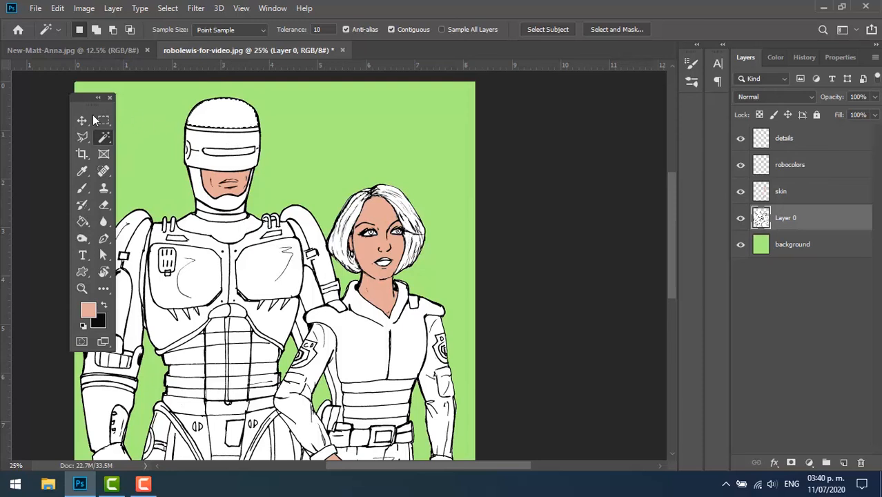
Add RoboCop's chest armour to the selection on Layer 0 with the Quick Selection tool.
right_click(108, 135)
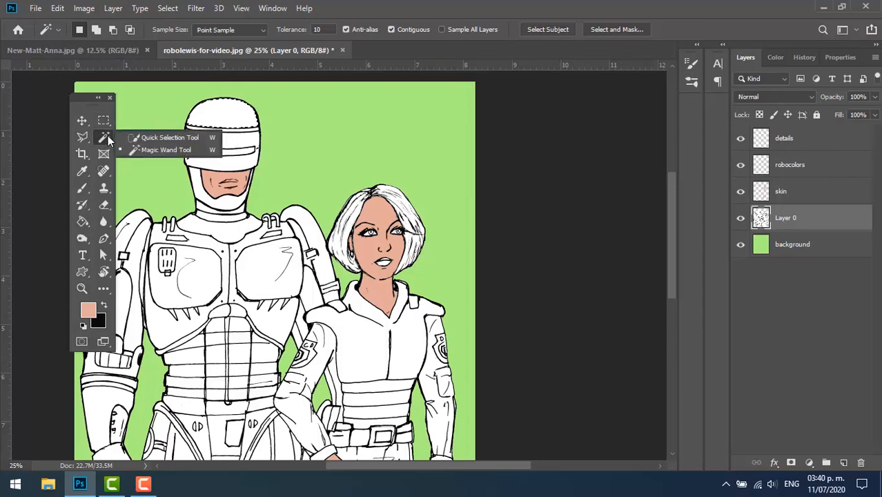
left_click(164, 138)
mouse_move(209, 239)
left_mouse_down()
mouse_move(271, 269)
mouse_move(276, 310)
mouse_move(272, 318)
mouse_move(191, 313)
left_mouse_up()
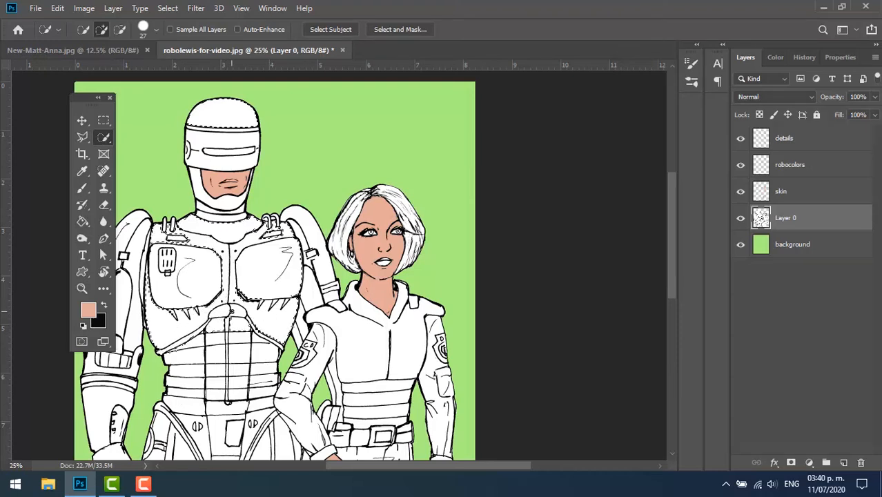
Subtract the abdomen area below the chest plate from the armour selection, then return Quick Selection to adding.
right_click(105, 136)
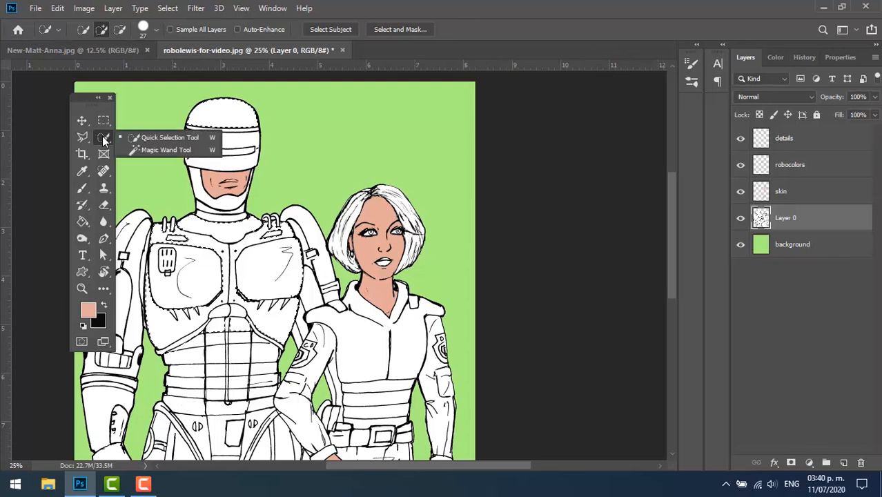
left_click(120, 29)
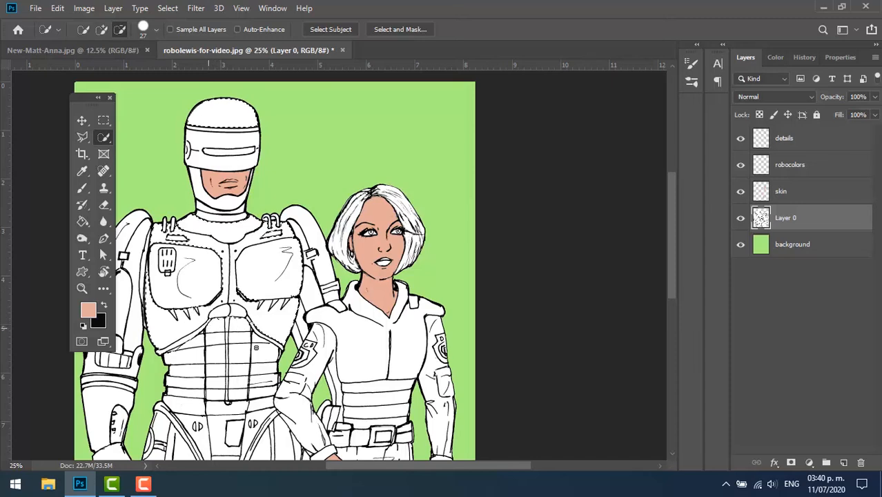
left_click(101, 30)
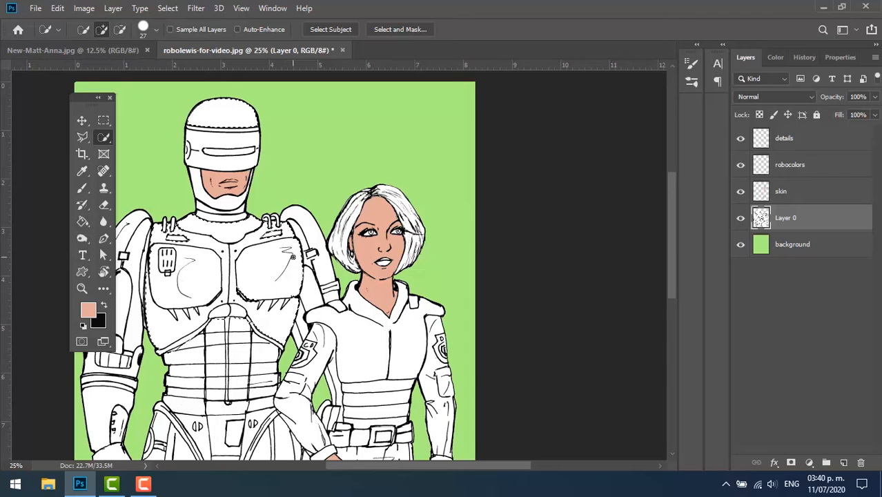
Set the Quick Selection brush to 32 px and add the upper arm beside the woman and the helmet's visor section to the selection.
left_click(155, 29)
left_click_drag(101, 67, 105, 67)
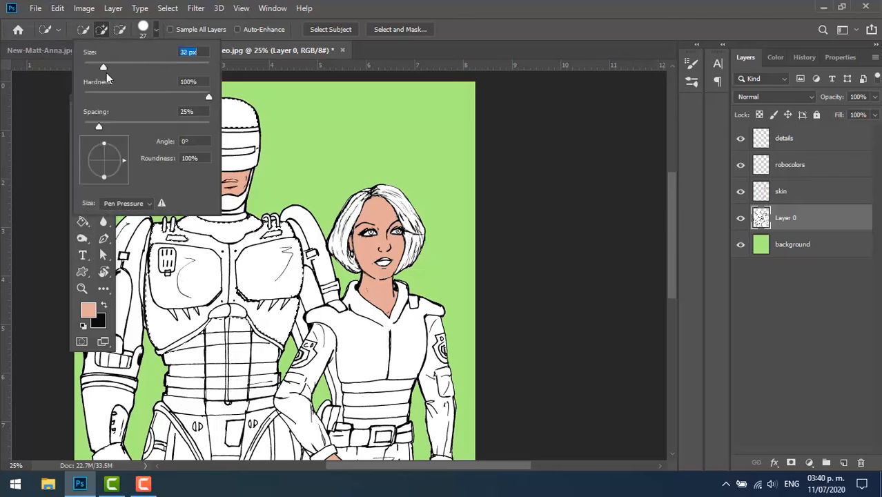
left_click(300, 217)
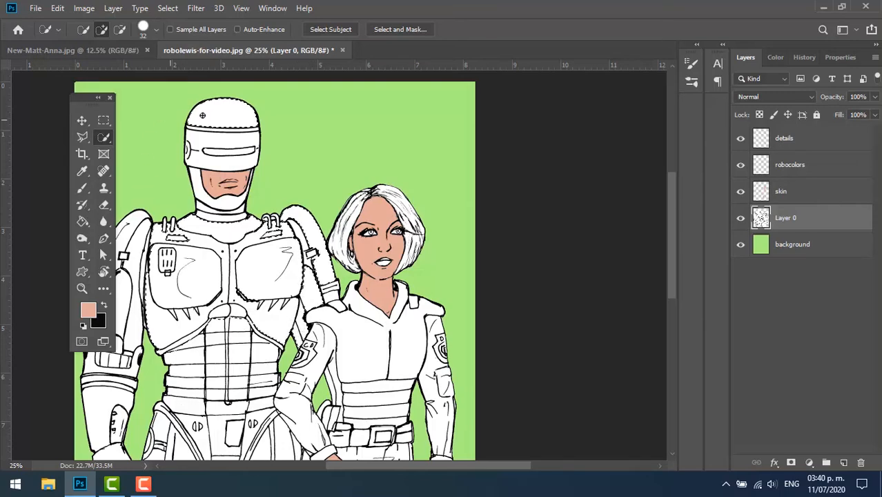
left_click_drag(193, 156, 254, 159)
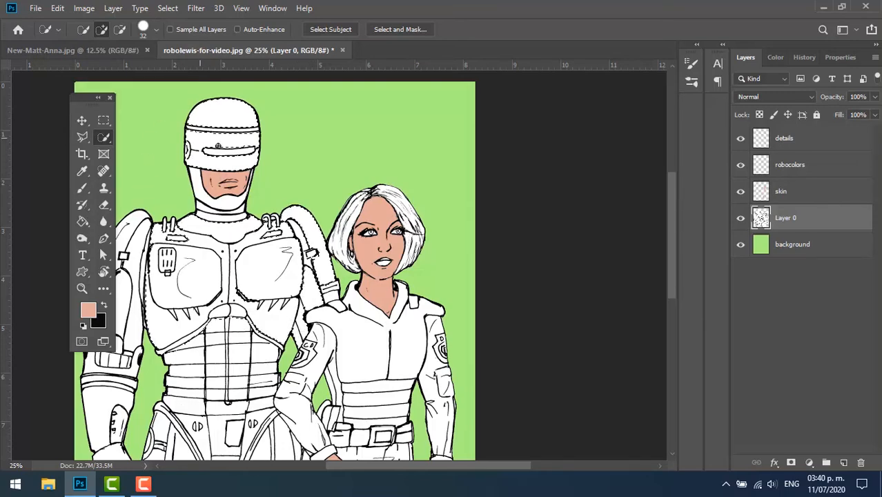
Set the foreground colour to a dark, muted blue.
left_click(88, 310)
type("0f7bbf")
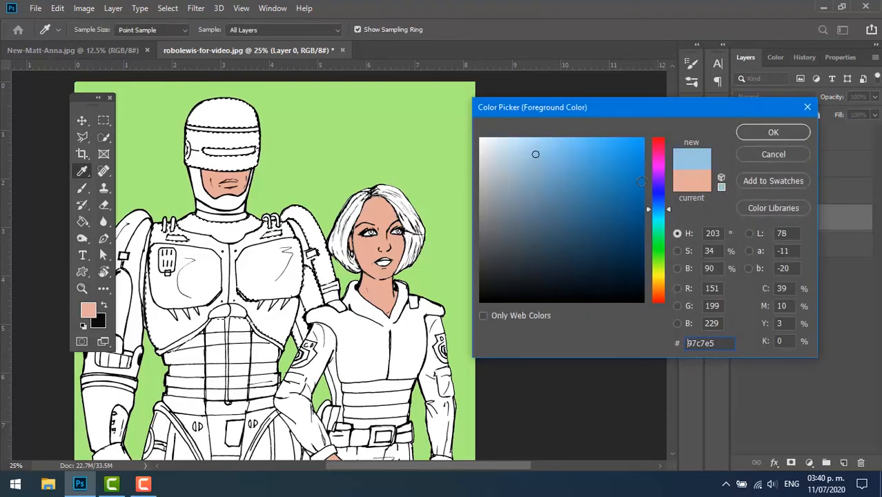
left_click(614, 208)
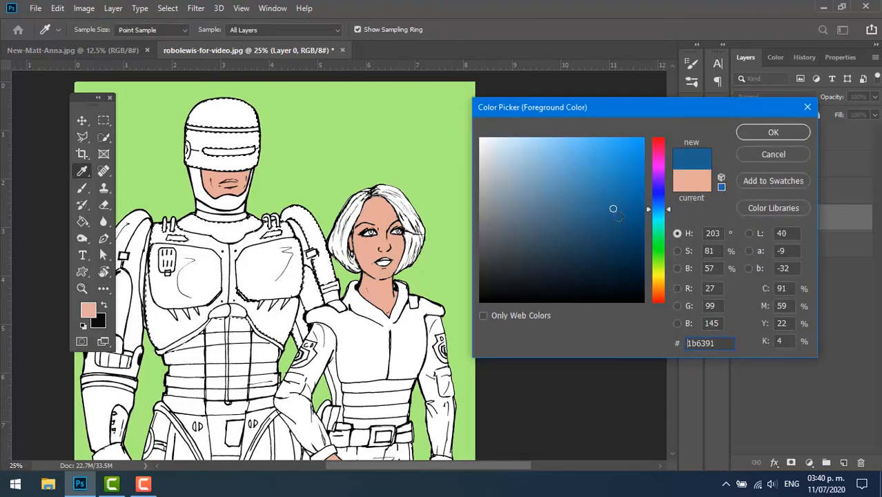
left_click_drag(647, 207, 651, 207)
left_click(596, 231)
left_click(781, 131)
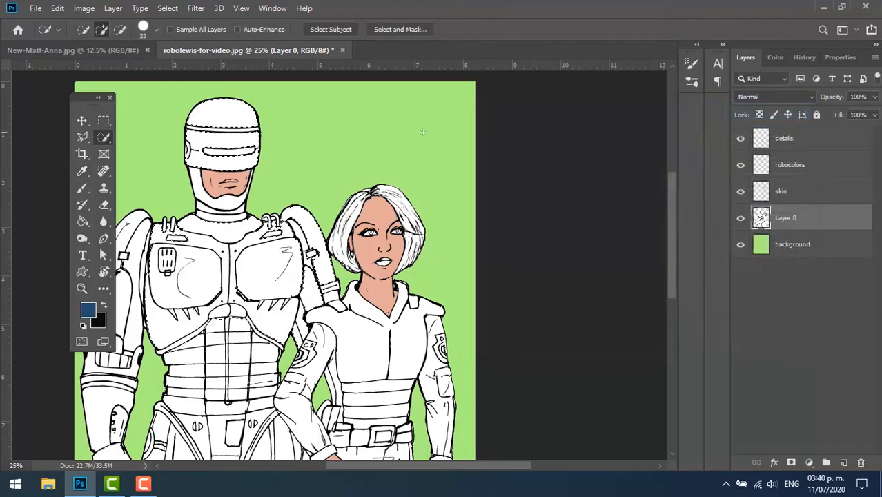
Fill the selected helmet, chest and arm armour with the dark blue on the robocolors layer set to Multiply, and clear the selection.
left_click(83, 221)
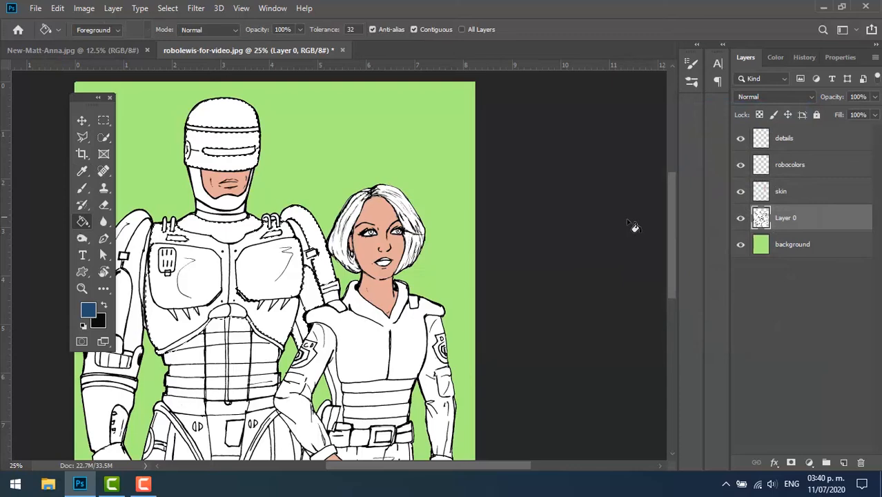
left_click(793, 165)
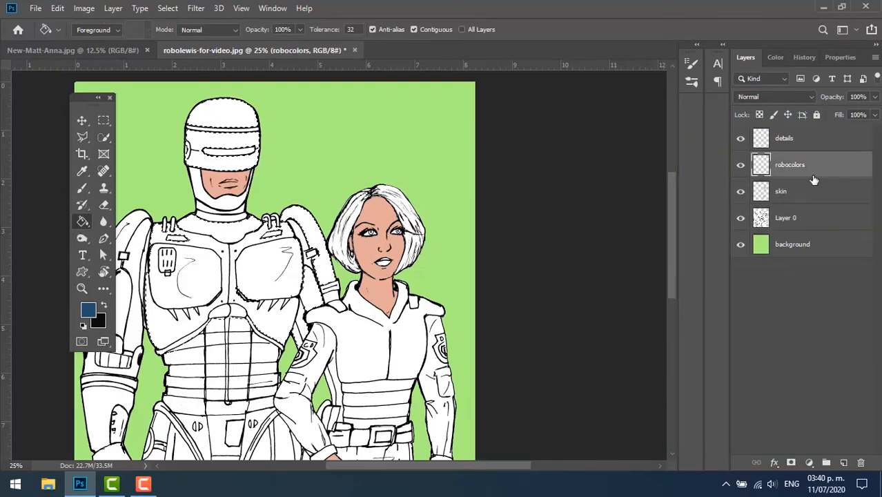
left_click(767, 98)
left_click(752, 147)
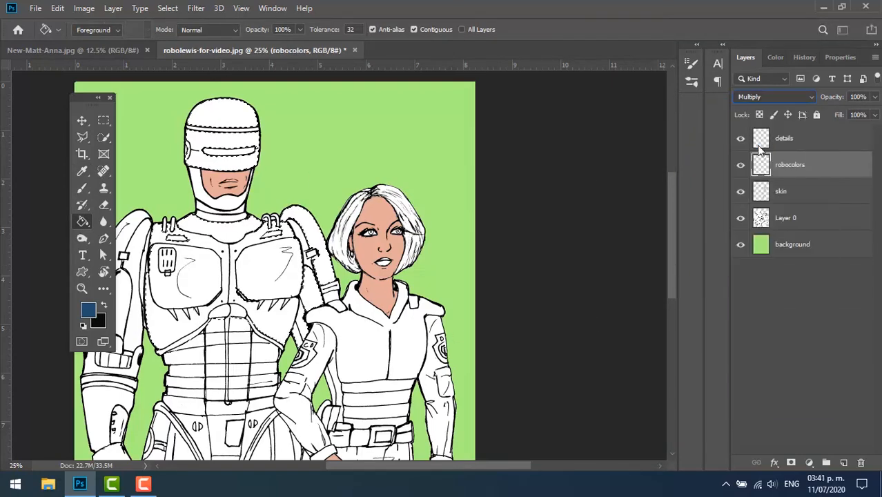
left_click(208, 249)
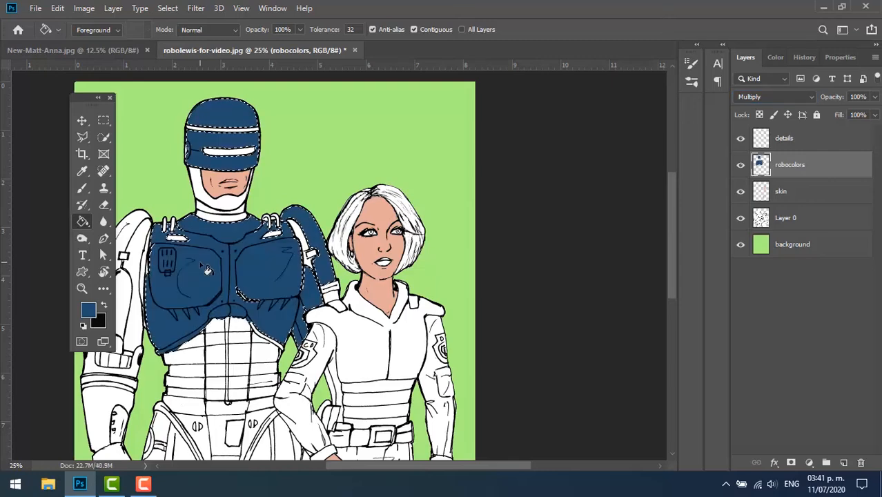
left_click(103, 120)
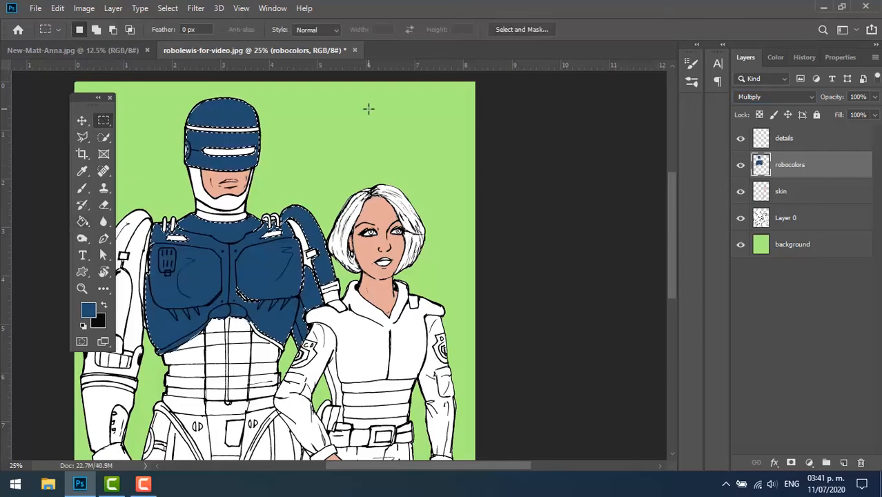
left_click(365, 110)
Paint the unfilled helmet band, ear disc and edges dark blue with a 32 px Hard Round brush, leaving the visor slit white.
left_click(82, 289)
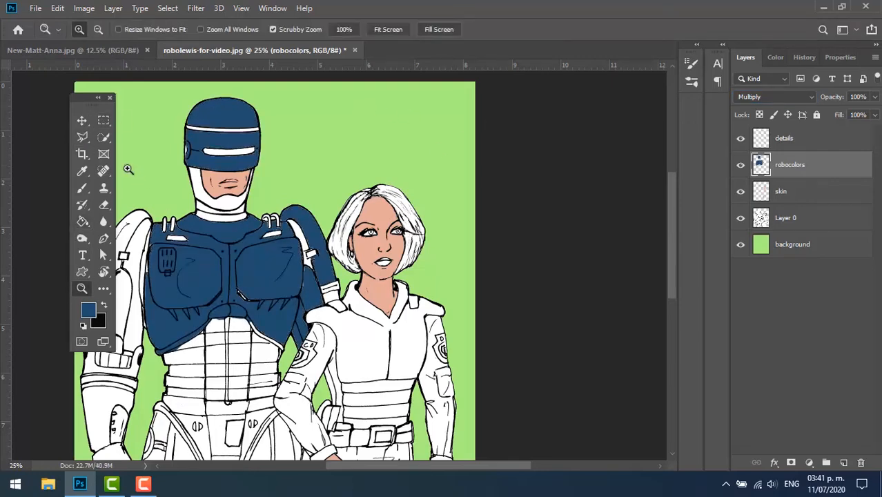
left_click(190, 117)
left_click(189, 118)
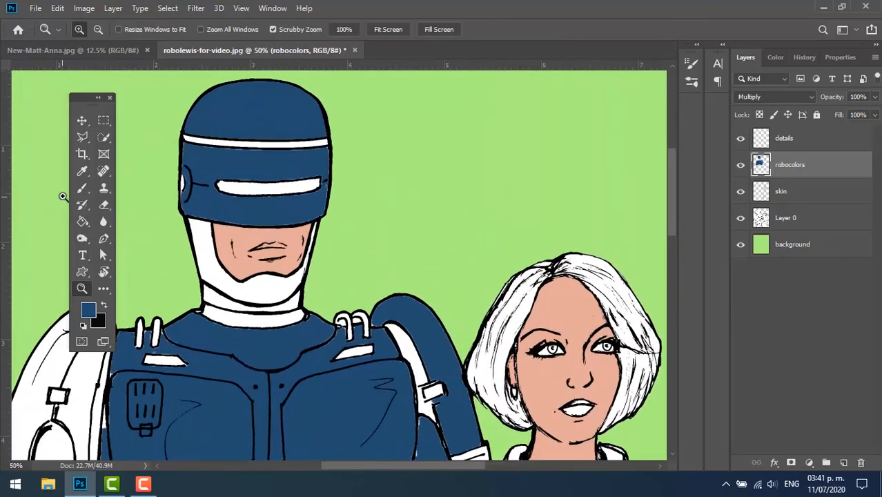
left_click(81, 188)
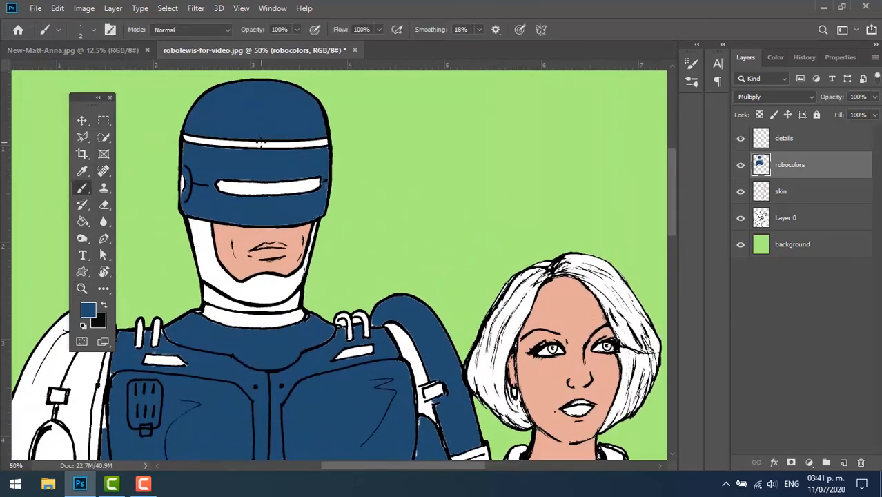
left_click(91, 34)
left_click_drag(73, 71, 85, 71)
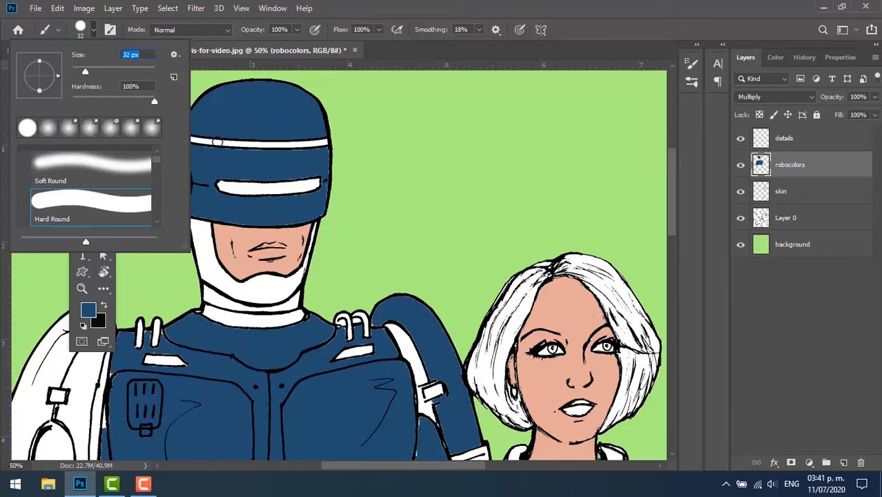
mouse_move(217, 142)
left_mouse_down()
mouse_move(304, 143)
mouse_move(277, 153)
mouse_move(220, 151)
mouse_move(210, 130)
mouse_move(188, 140)
left_mouse_up()
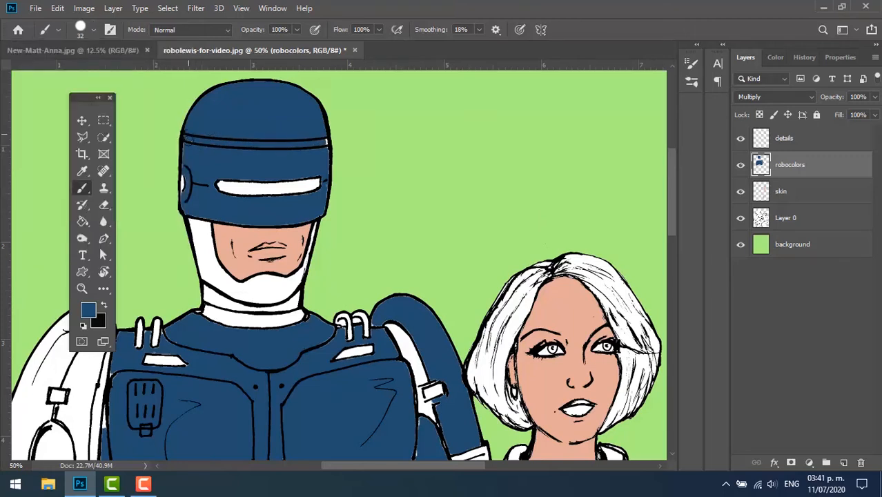
left_click_drag(186, 174, 191, 205)
left_click_drag(321, 141, 324, 145)
mouse_move(324, 180)
left_mouse_down()
mouse_move(320, 208)
mouse_move(292, 219)
left_mouse_up()
Brush blue strokes across RoboCop's exposed face and chin, and erase them with a 23 px Hard Round eraser.
scroll(440, 295, "down", 1)
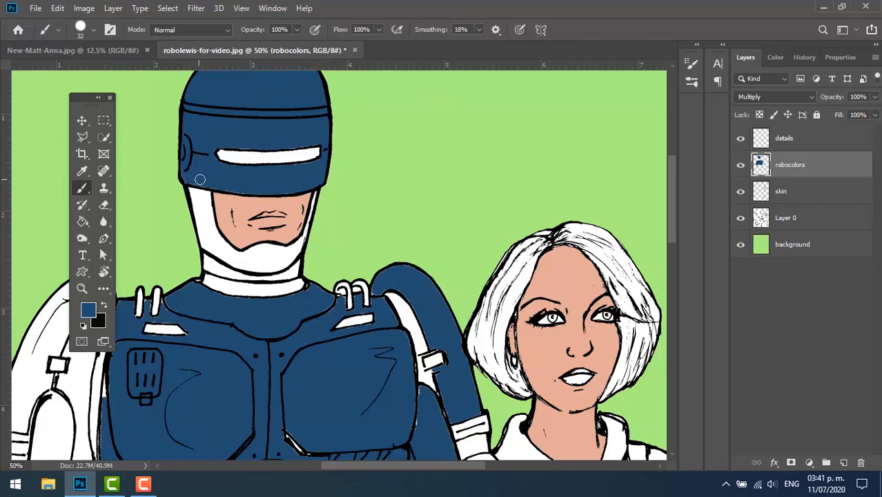
mouse_move(232, 193)
left_mouse_down()
mouse_move(260, 230)
mouse_move(218, 186)
mouse_move(239, 255)
mouse_move(215, 190)
mouse_move(268, 259)
left_mouse_up()
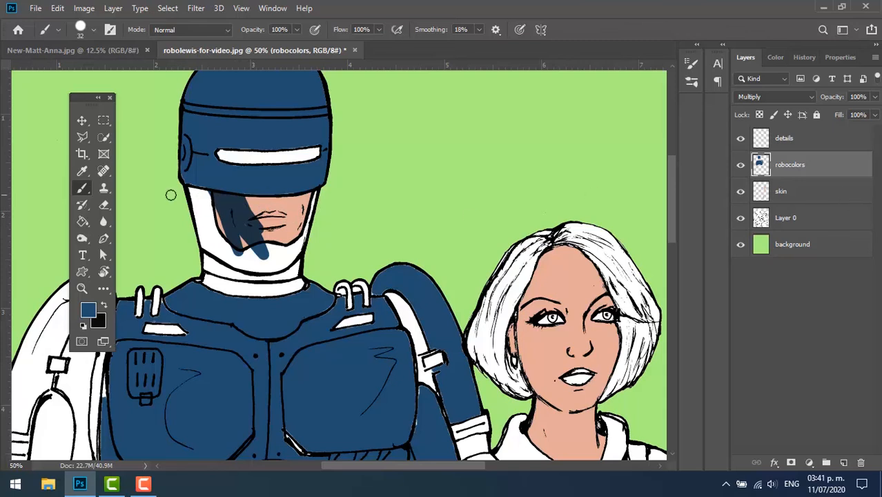
left_click(104, 205)
mouse_move(207, 199)
left_mouse_down()
mouse_move(250, 202)
mouse_move(208, 206)
left_mouse_up()
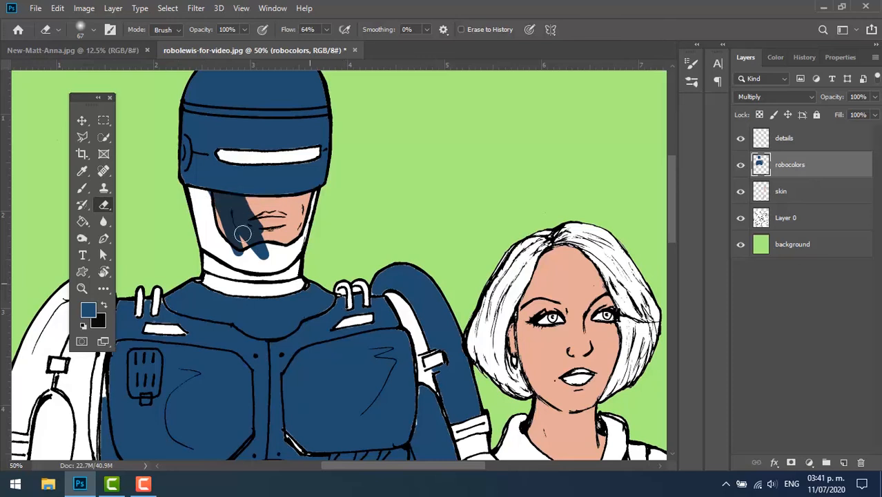
left_click(93, 30)
left_click(46, 129)
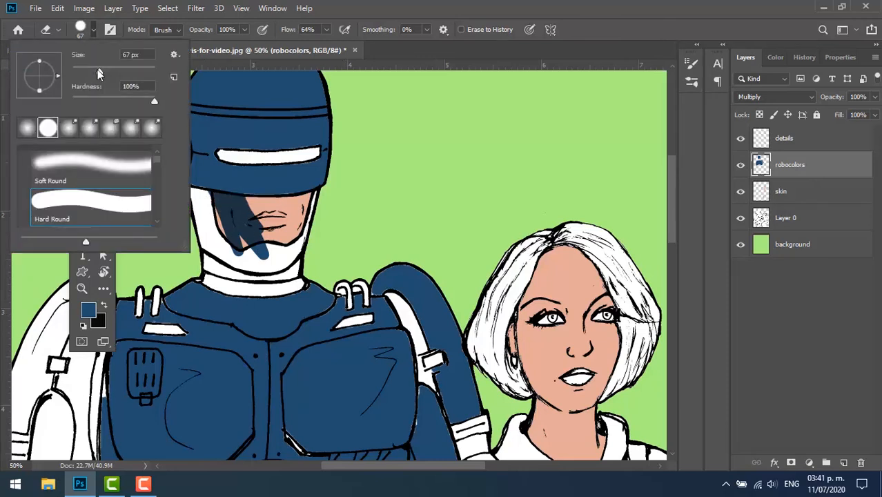
left_click_drag(83, 70, 81, 71)
left_click(208, 194)
mouse_move(209, 194)
left_mouse_down()
mouse_move(251, 205)
mouse_move(272, 244)
mouse_move(250, 213)
mouse_move(216, 201)
mouse_move(239, 257)
mouse_move(226, 205)
mouse_move(256, 254)
mouse_move(222, 205)
mouse_move(260, 261)
mouse_move(229, 207)
mouse_move(265, 253)
mouse_move(239, 194)
mouse_move(227, 203)
mouse_move(218, 197)
mouse_move(242, 202)
mouse_move(263, 228)
mouse_move(230, 206)
mouse_move(239, 253)
mouse_move(227, 212)
mouse_move(268, 266)
mouse_move(237, 207)
left_mouse_up()
key("ctrl+z")
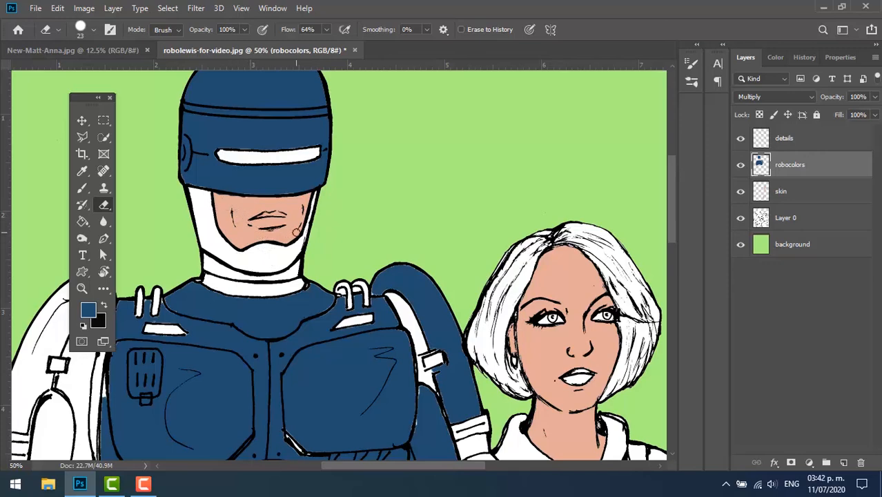
Make the details layer active and set the foreground colour to a bright red.
key("ctrl+minus")
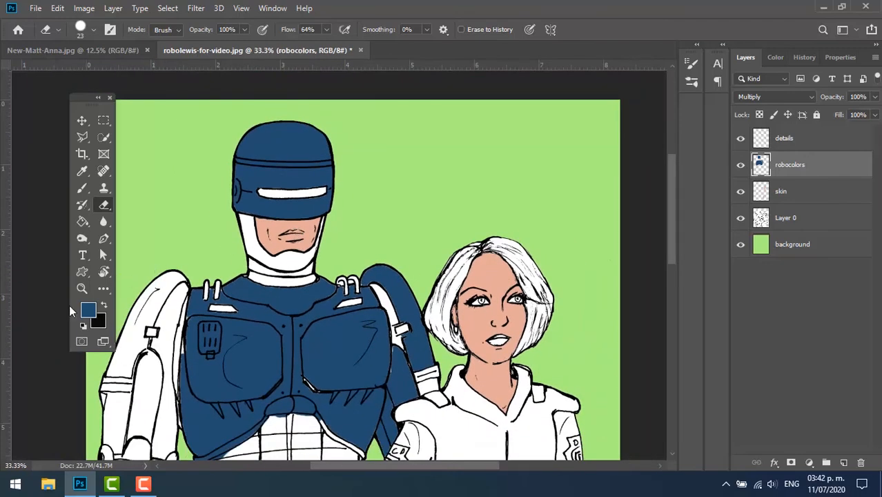
left_click(81, 289)
left_click(551, 333)
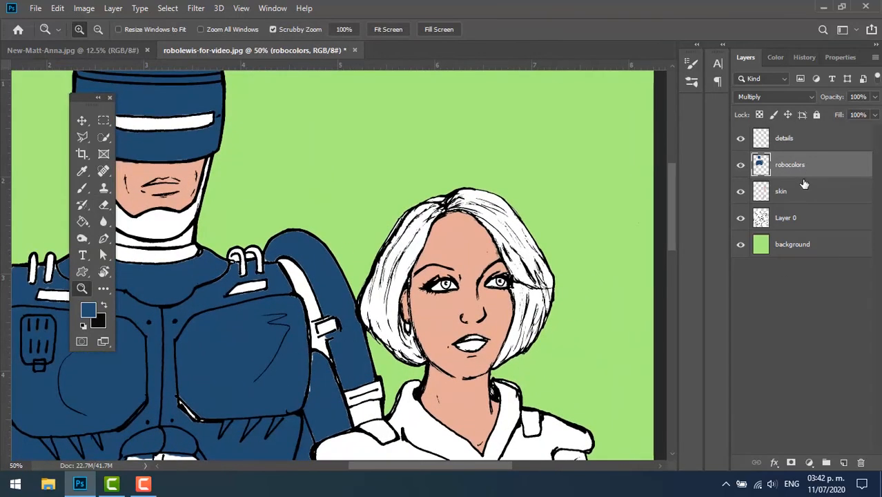
left_click(806, 140)
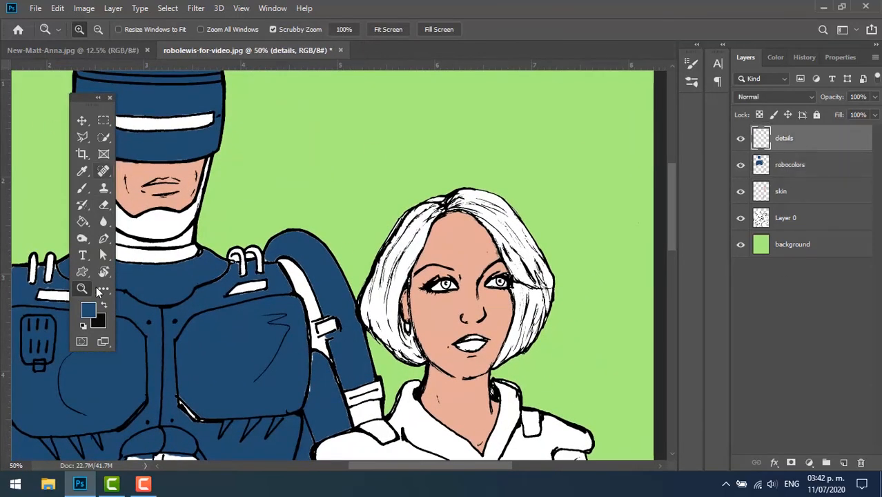
left_click(88, 310)
left_click(660, 142)
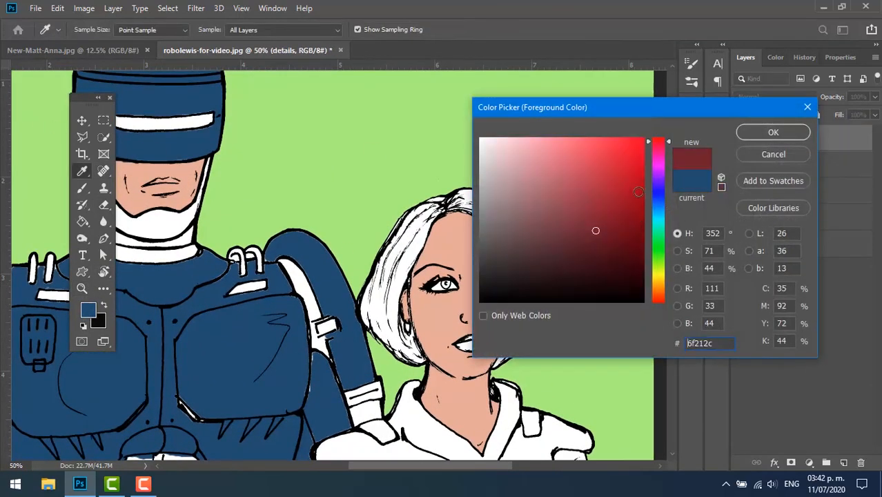
left_click_drag(639, 192, 633, 158)
left_click(773, 132)
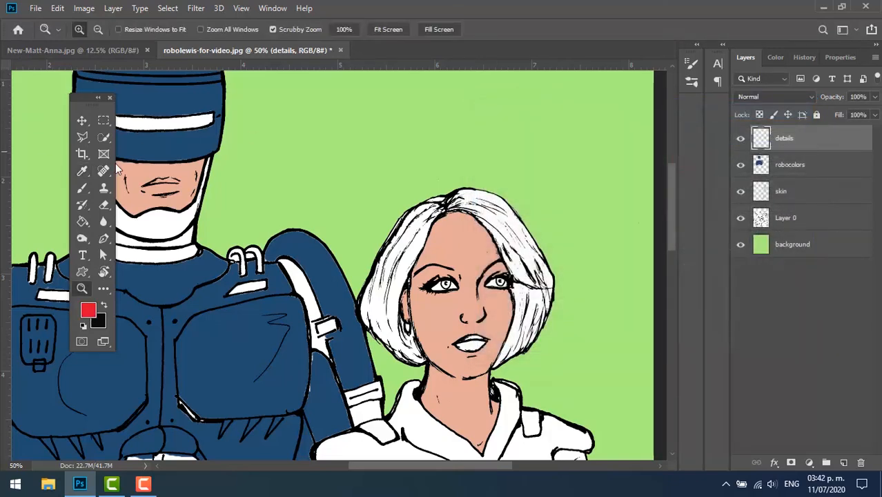
Paint the woman's lips red with a 17 px Hard Round brush, and set the details layer's blend mode to Multiply.
left_click(81, 188)
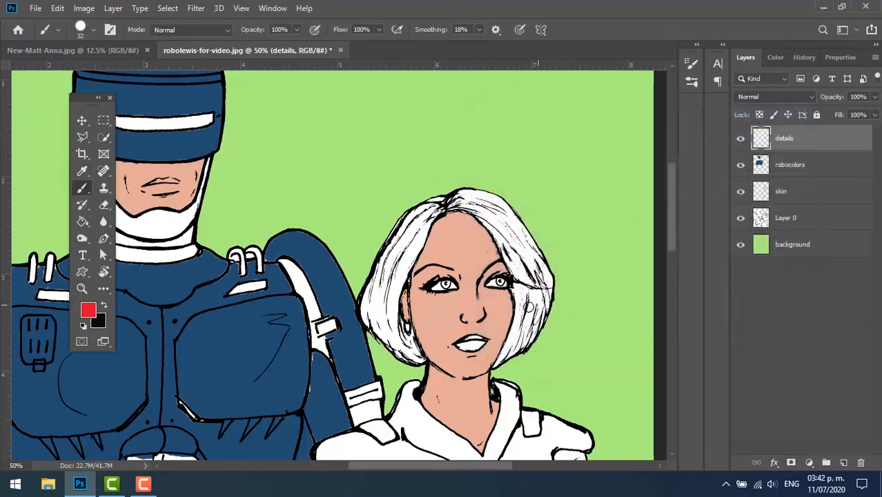
left_click(94, 30)
left_click_drag(89, 69, 82, 71)
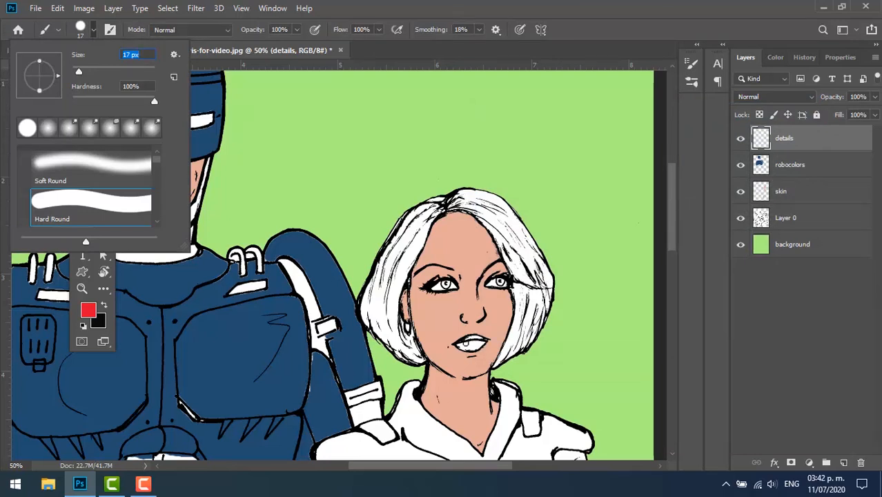
left_click(463, 343)
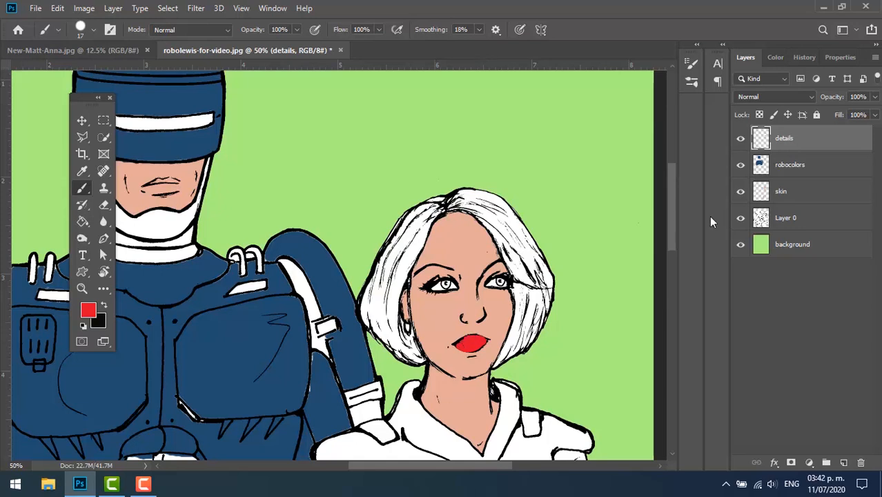
left_click(765, 97)
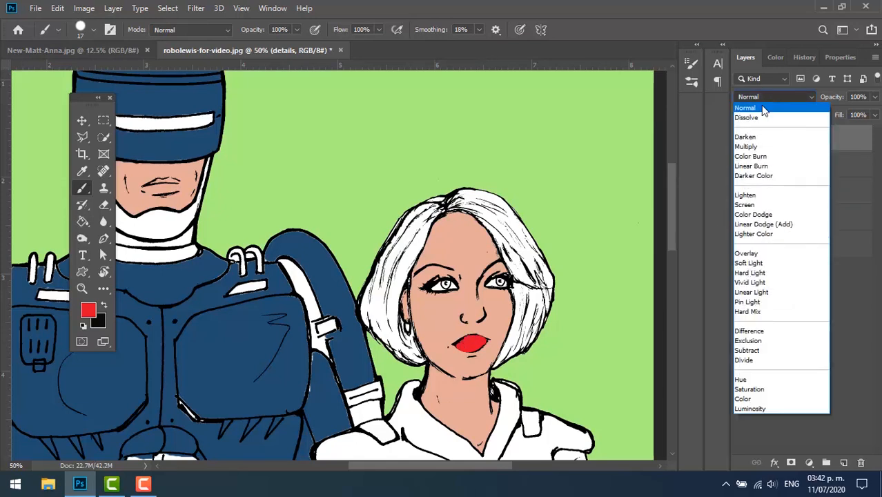
left_click(746, 147)
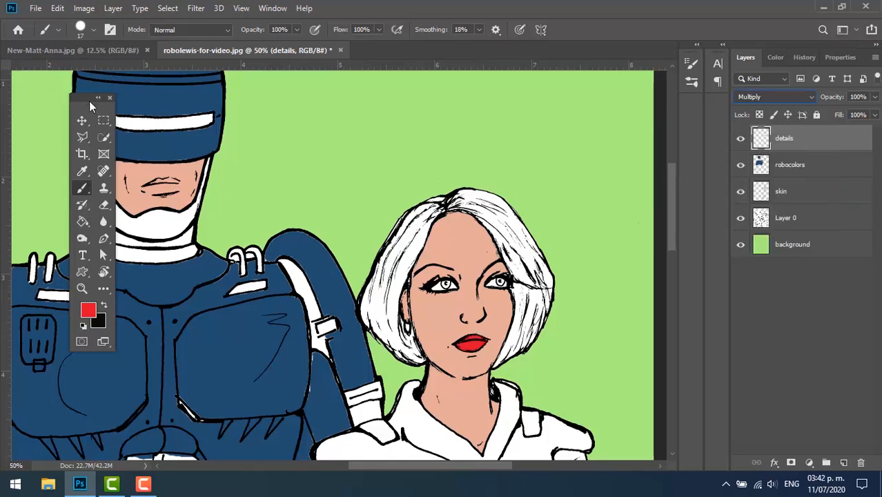
Sample the skin tone from RoboCop's cheek as the foreground colour.
left_click_drag(89, 100, 276, 90)
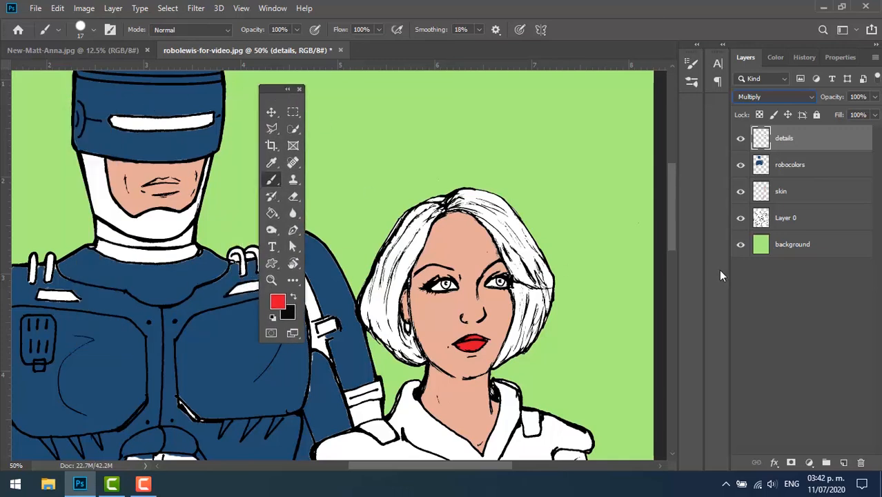
left_click(272, 162)
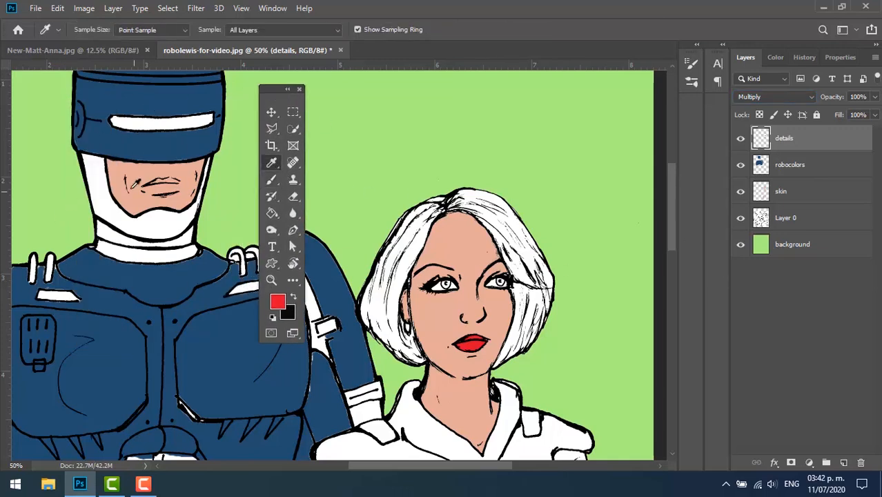
left_click(119, 173)
Add a new layer above the details layer and name it shadows.
left_click(844, 463)
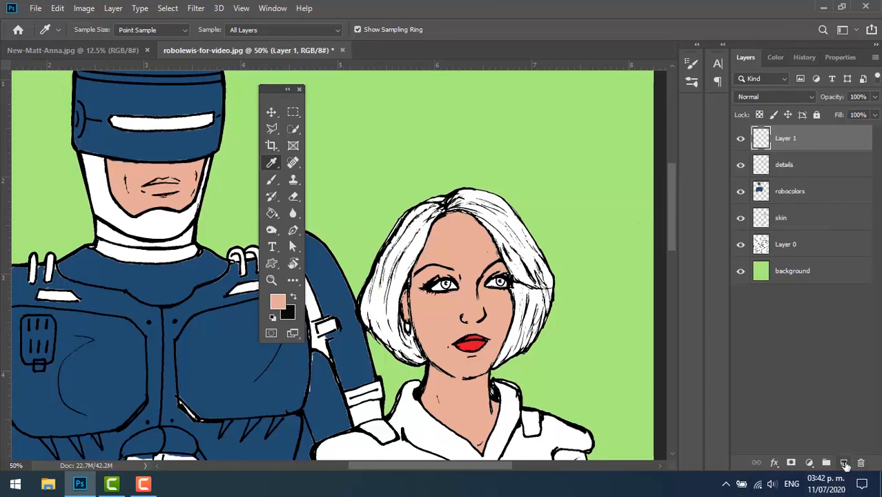
double_click(785, 138)
type("sha")
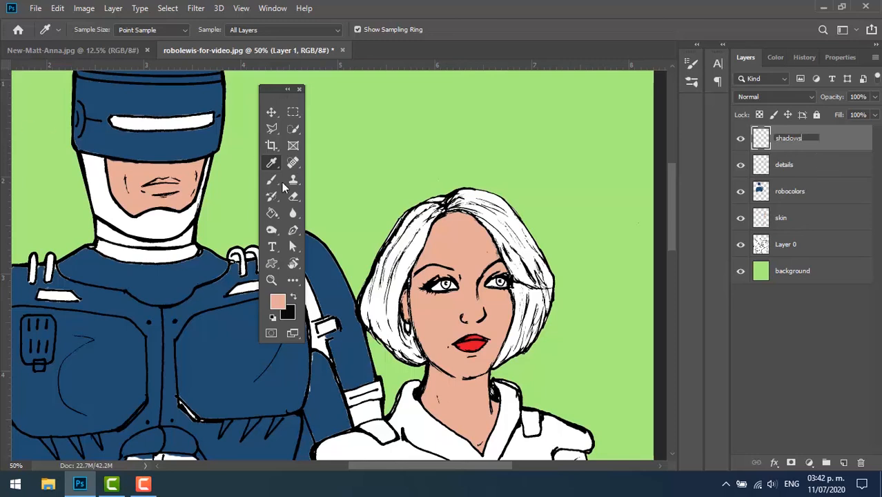
type("dows")
key("Return")
Sample the blue of the chest armour and set the foreground colour to a slightly darker shade of it.
left_click(173, 278)
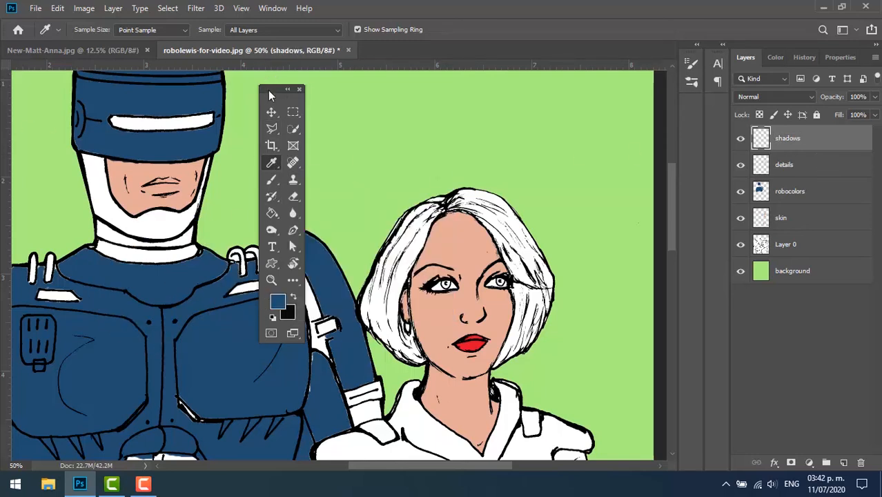
left_click_drag(268, 90, 344, 80)
left_click(354, 295)
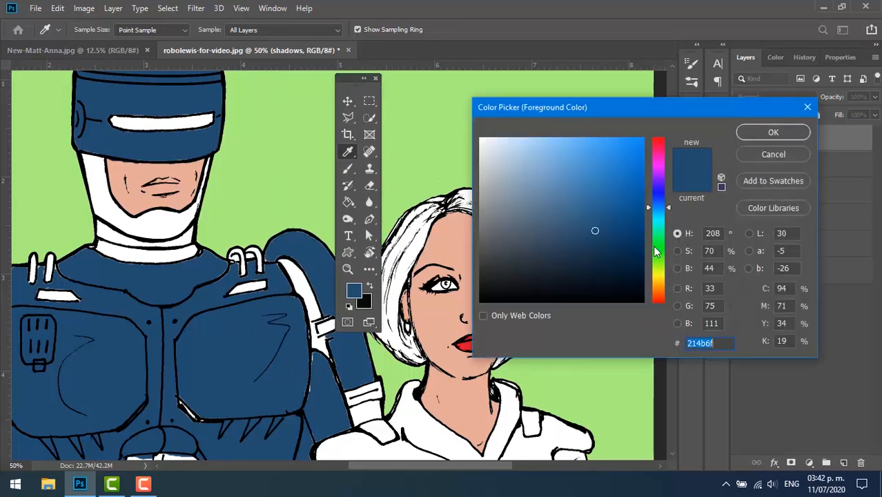
left_click(605, 249)
left_click(750, 135)
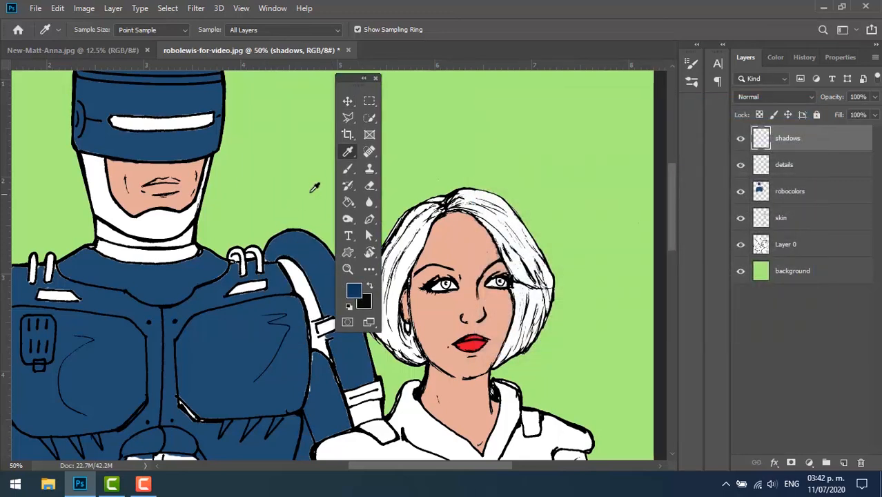
Shade the edges of the chest plate nearer the woman with a 56 px Soft Round brush, and set the shadows layer to Multiply.
left_click(348, 168)
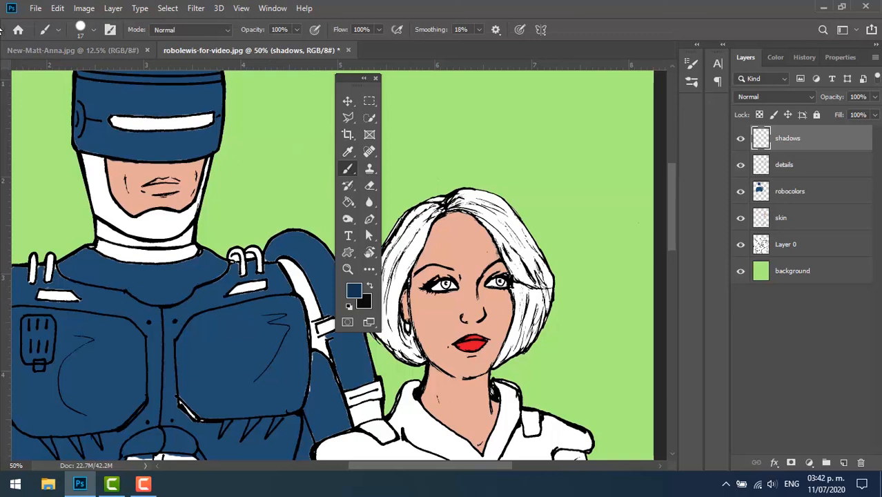
left_click(94, 31)
left_click(43, 128)
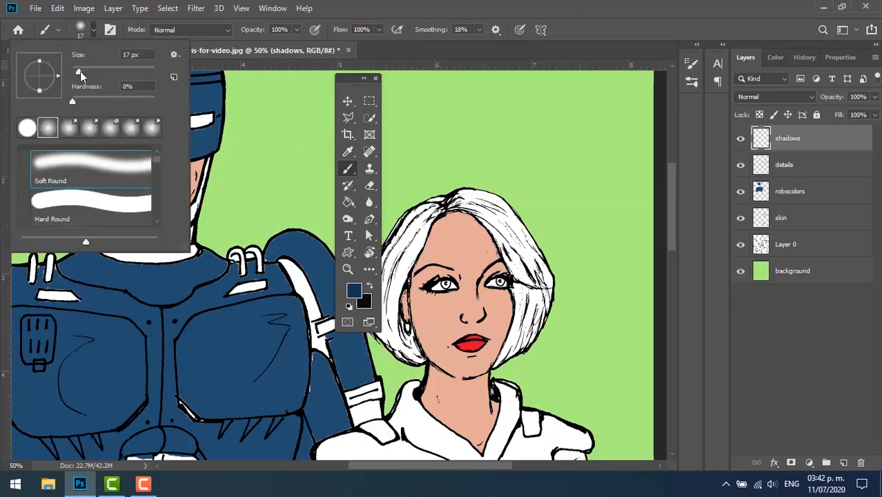
left_click_drag(89, 69, 88, 73)
mouse_move(207, 320)
left_mouse_down()
mouse_move(269, 306)
mouse_move(294, 309)
mouse_move(302, 389)
mouse_move(276, 412)
mouse_move(216, 418)
left_mouse_up()
left_click(775, 97)
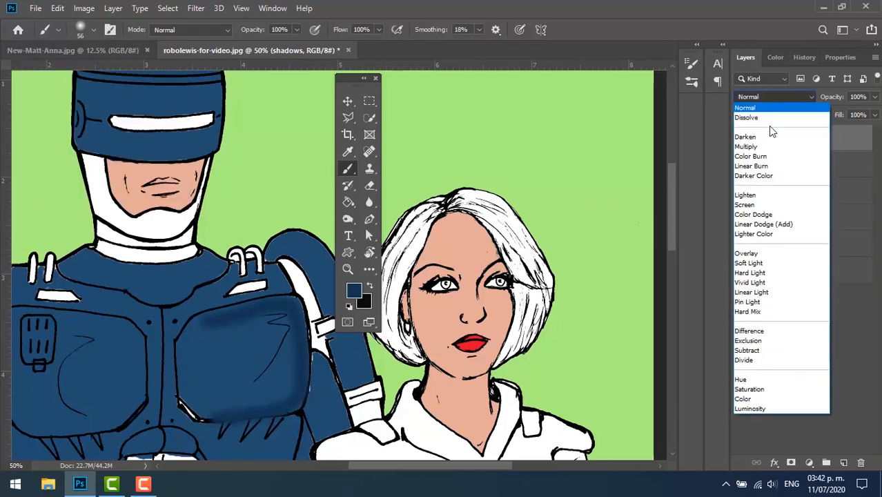
left_click(766, 148)
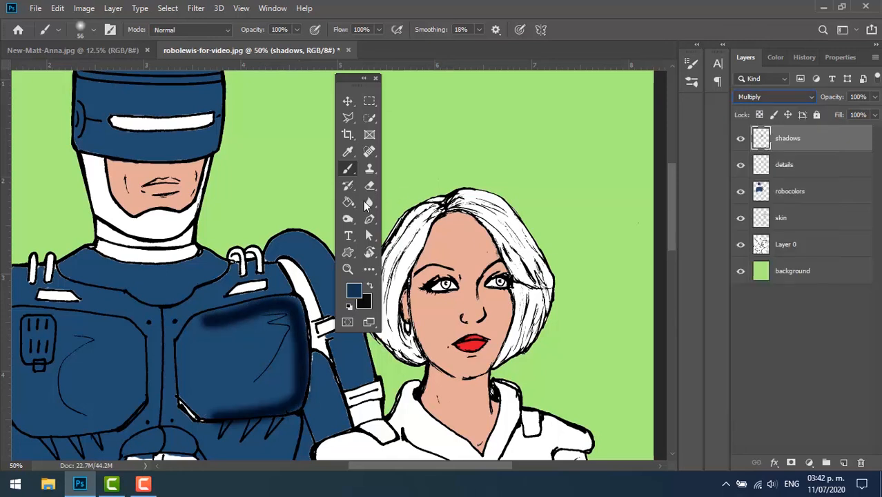
Soften the chest plate shadow along its upper and lower edges with a 61 px Soft Round eraser at 35% opacity.
left_click(370, 185)
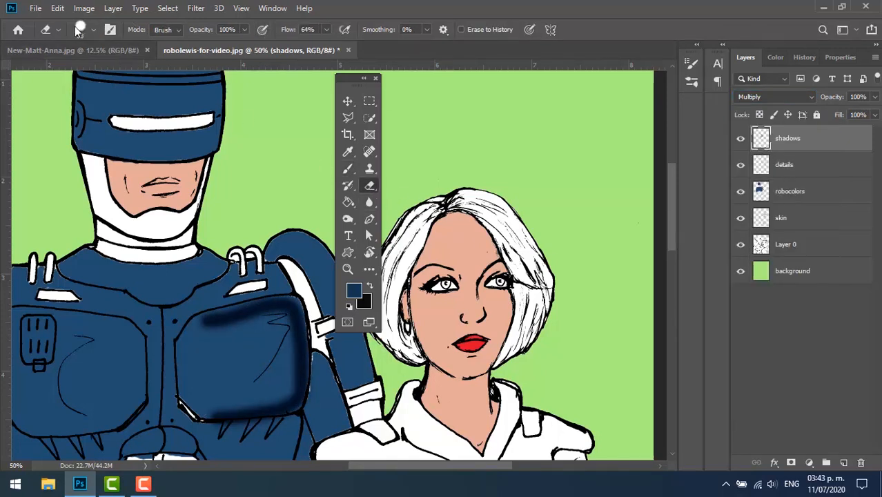
left_click(92, 28)
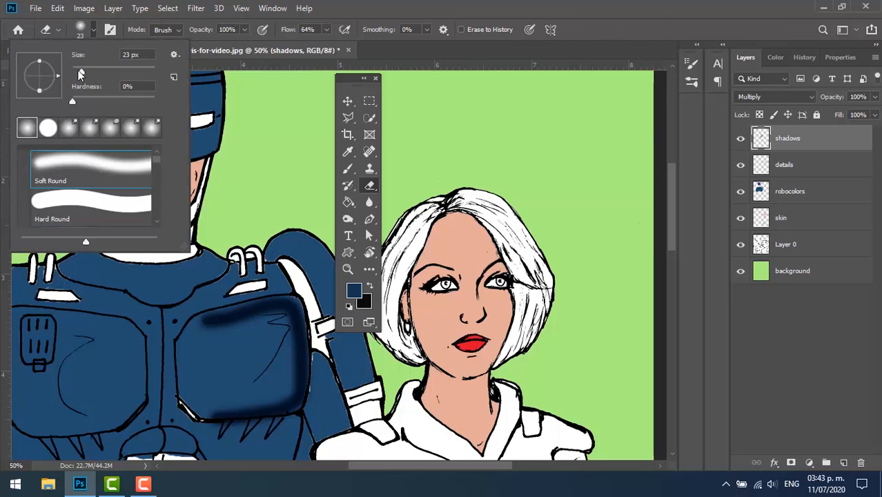
left_click_drag(94, 70, 111, 63)
left_click(244, 30)
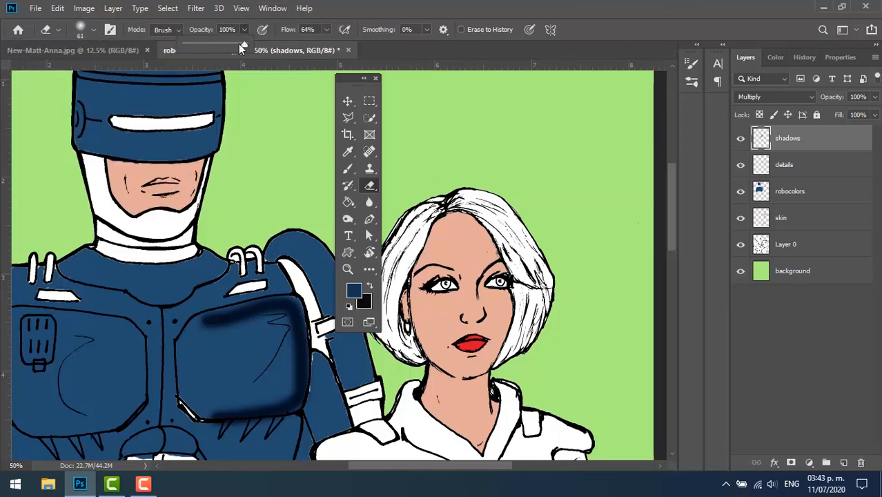
mouse_move(204, 324)
left_mouse_down()
mouse_move(248, 305)
mouse_move(197, 331)
mouse_move(254, 315)
left_mouse_up()
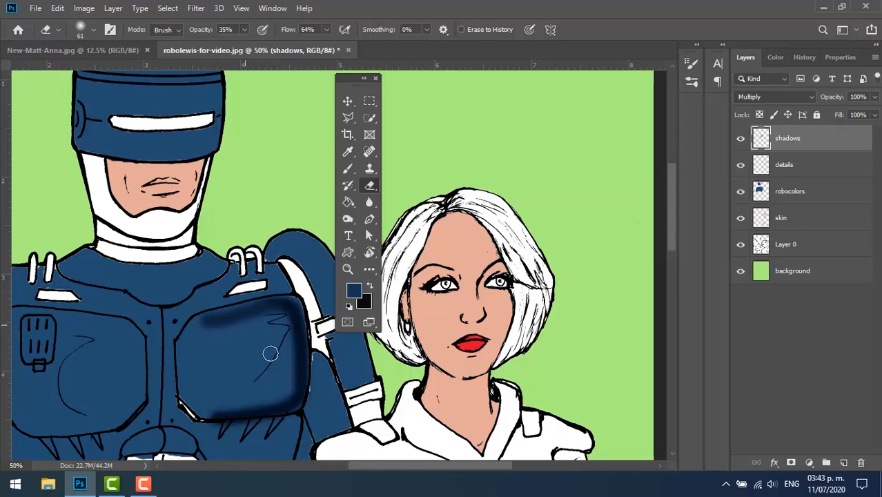
left_click_drag(274, 405, 214, 413)
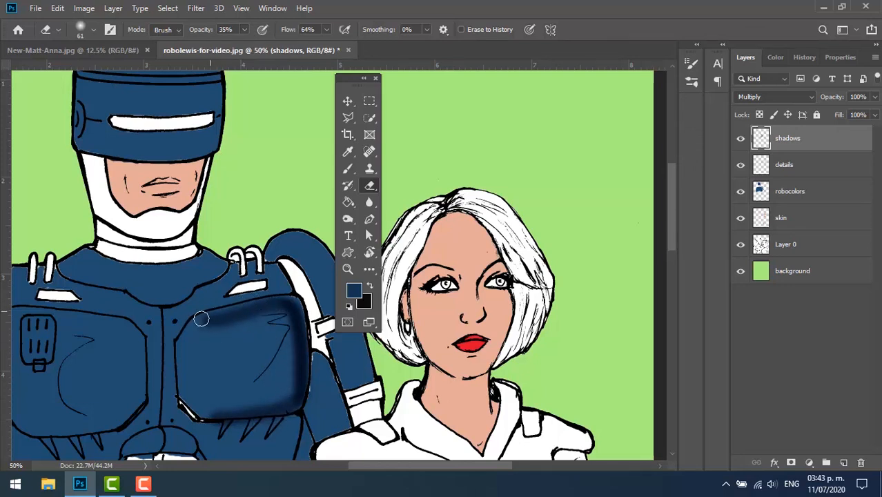
Lighten the inner upper end of the chest plate shadow with an 80 px Hard Round eraser.
left_click(94, 30)
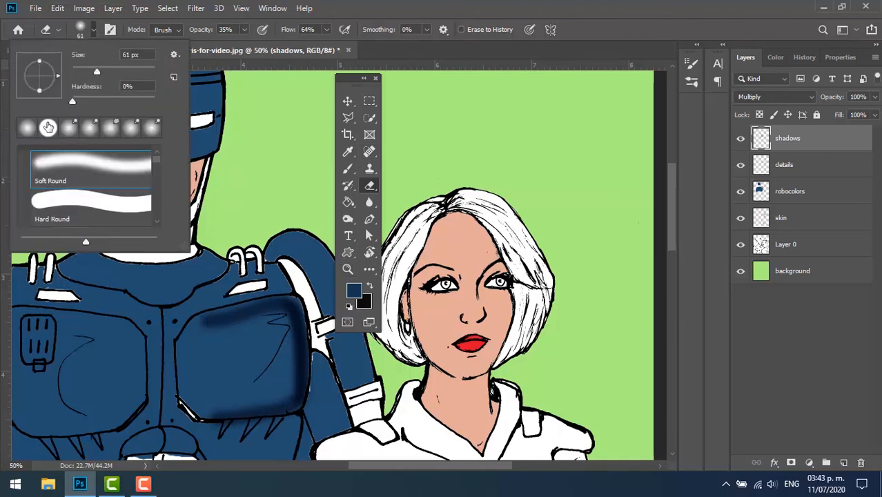
left_click(48, 128)
left_click_drag(99, 70, 104, 71)
left_click(189, 328)
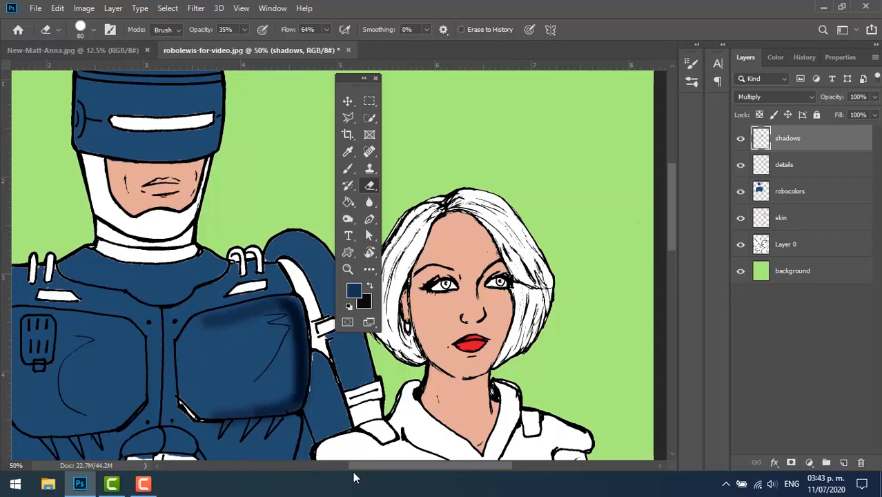
key("ctrl+minus")
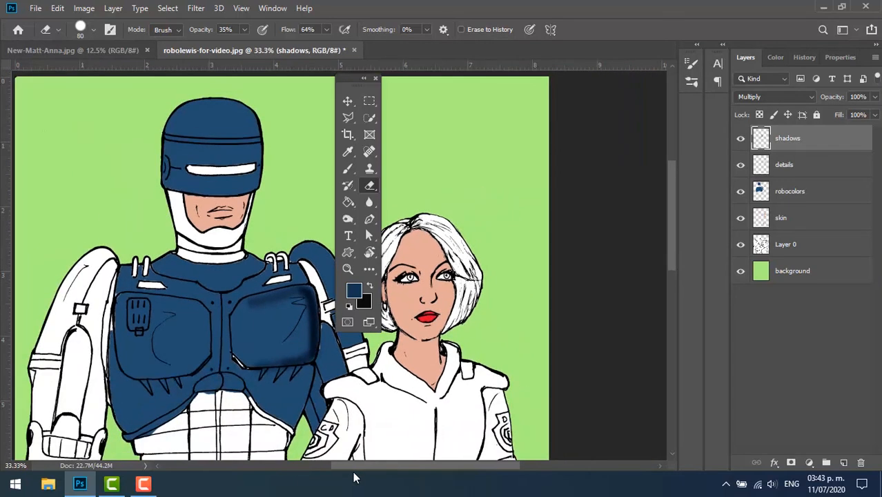
left_click_drag(344, 75, 573, 103)
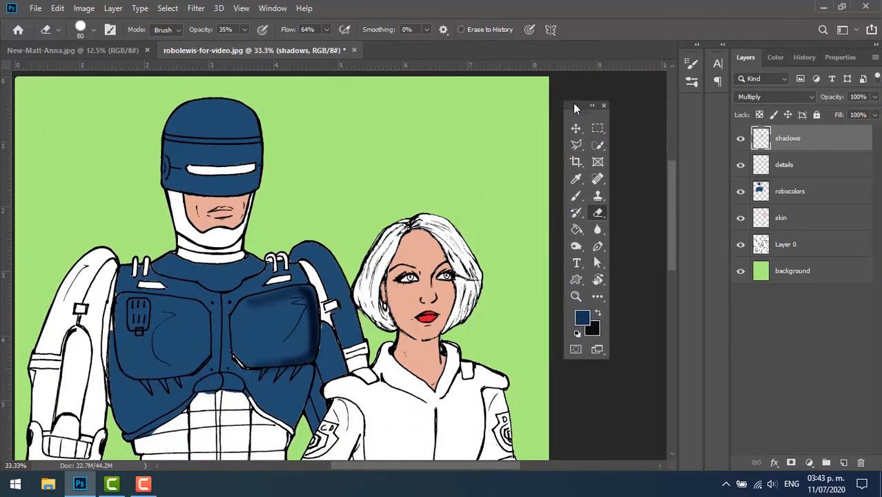
scroll(318, 279, "down", 3)
scroll(311, 314, "up", 2)
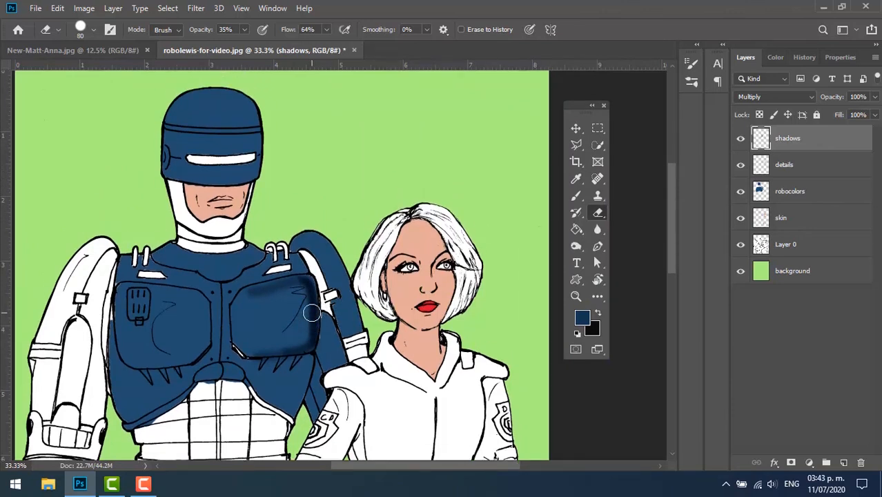
scroll(312, 314, "down", 3)
scroll(319, 290, "up", 3)
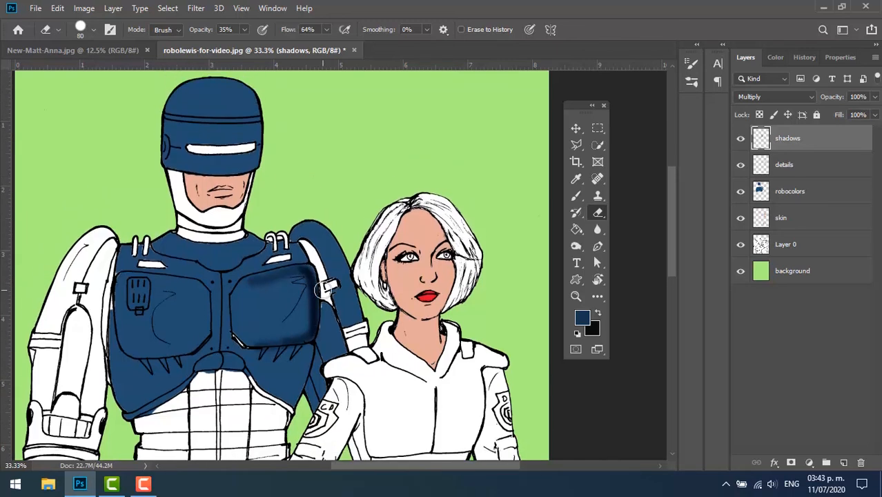
scroll(319, 290, "down", 2)
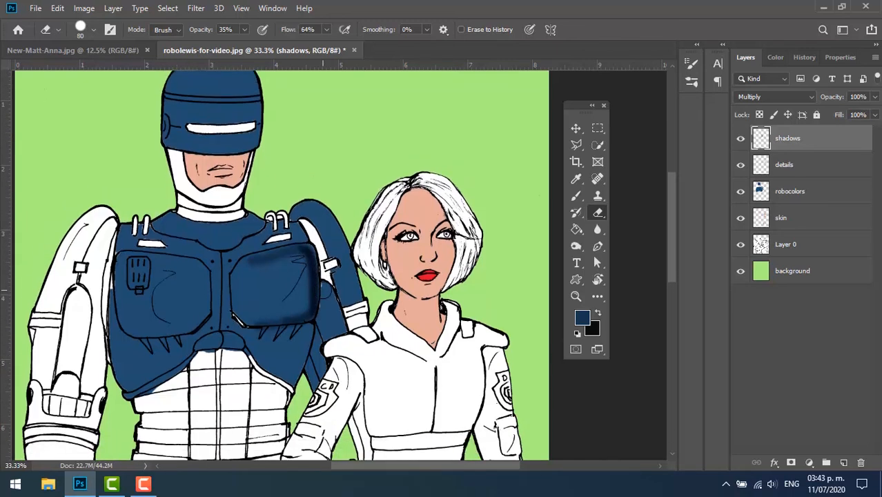